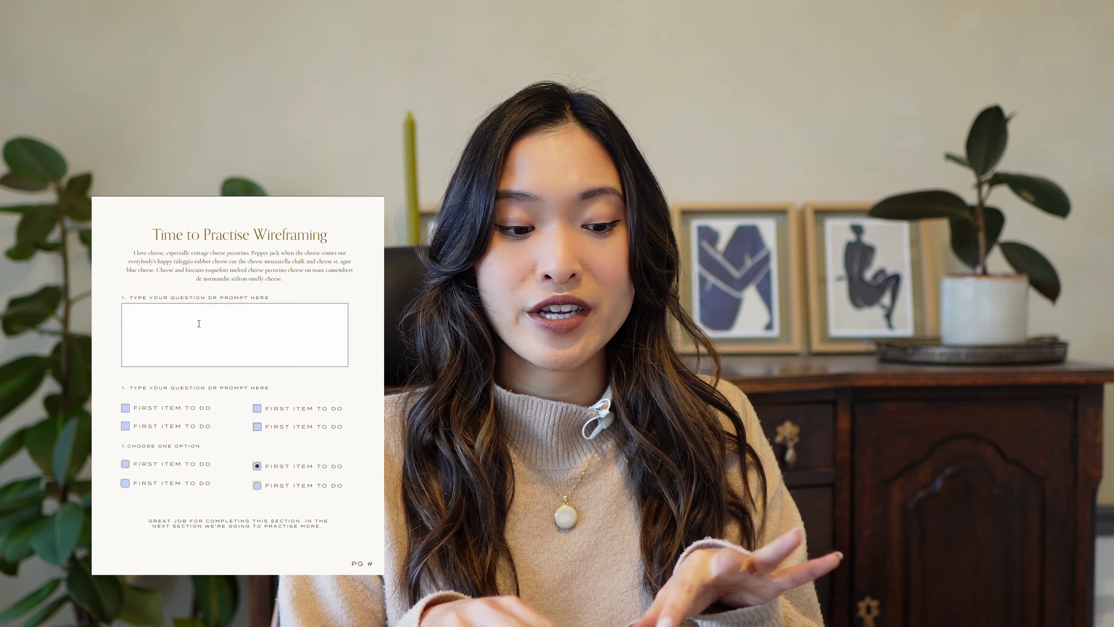
Step: Type 'Hi there, this is some example tect' into the worksheet's first text field
text(Hi there, )
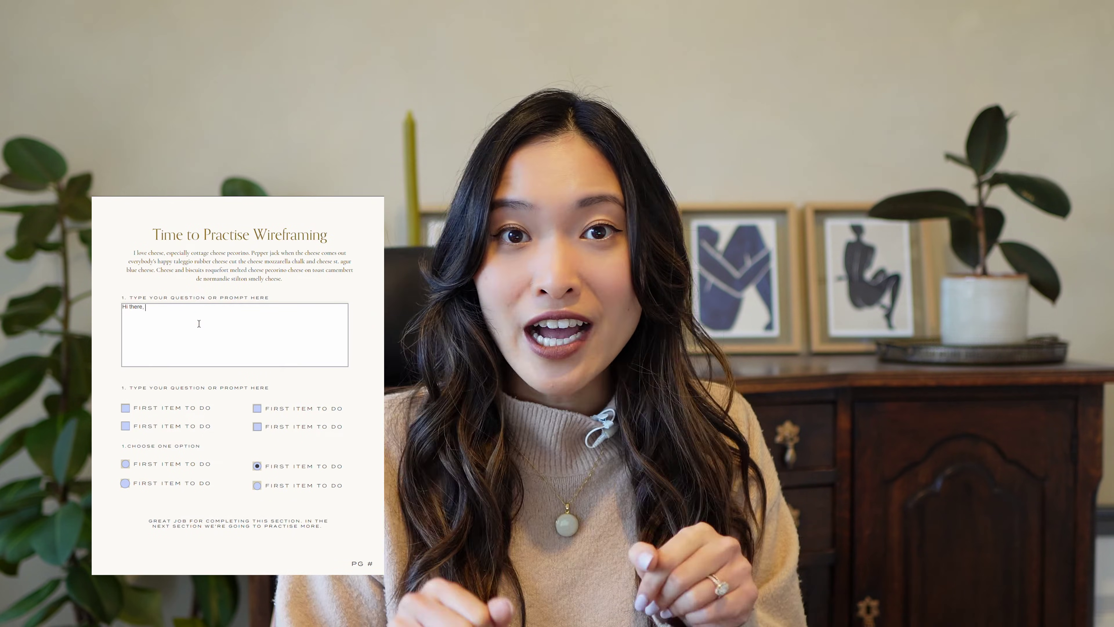
text(this is )
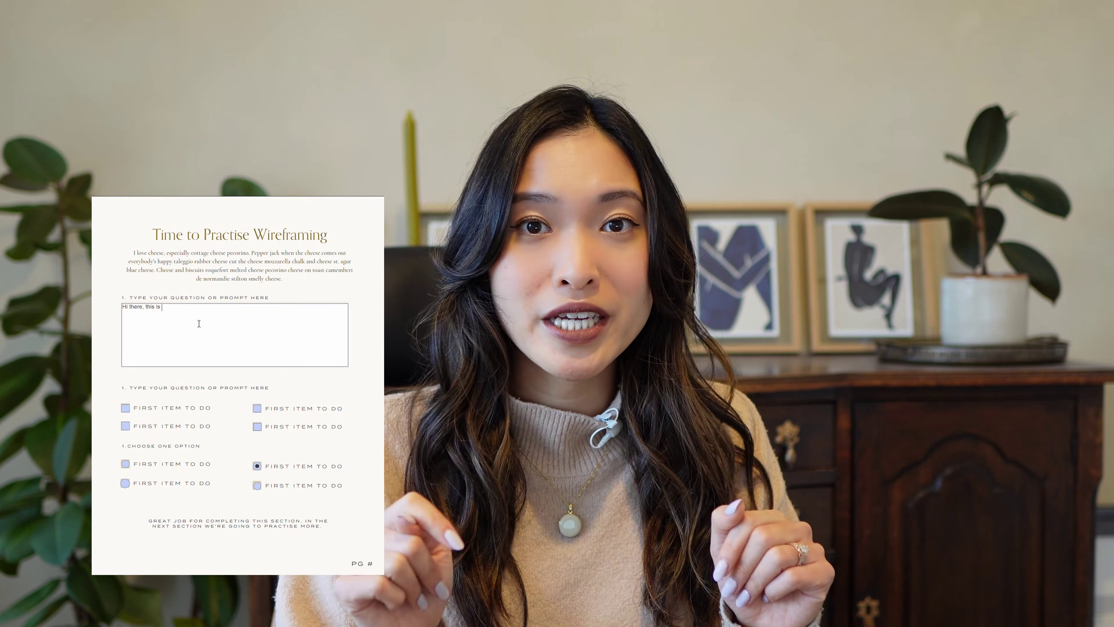
text(some example tec)
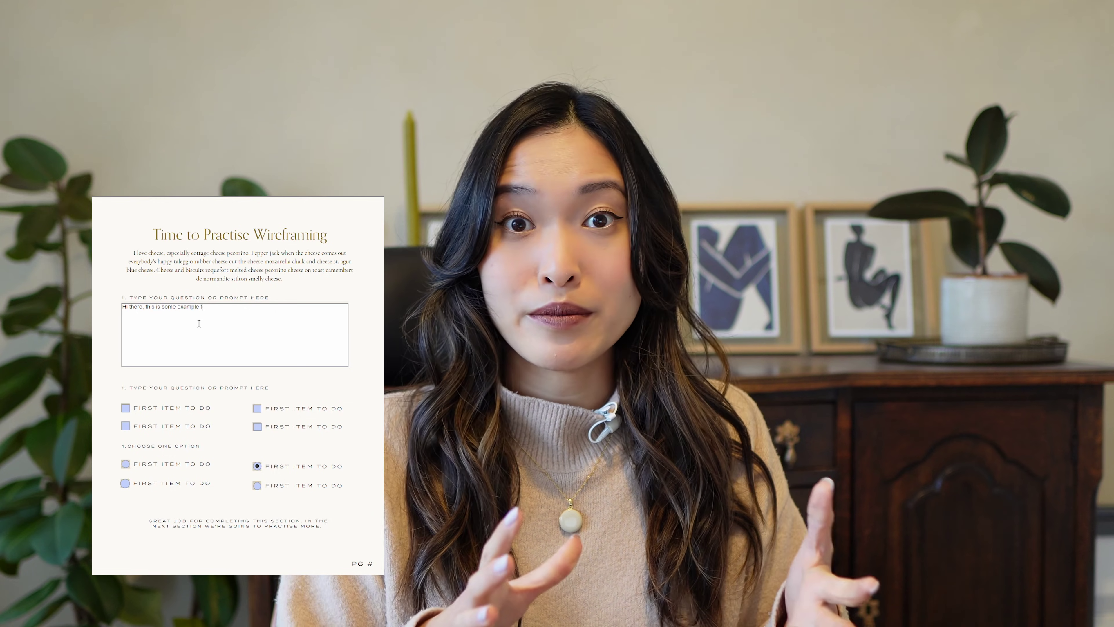
text(t)
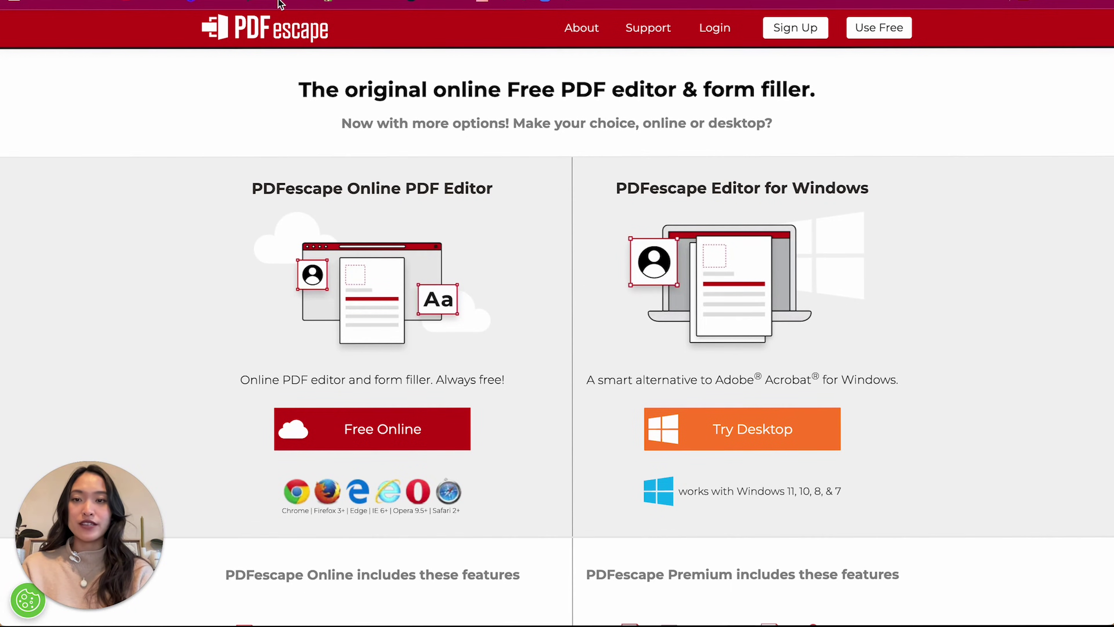
Step: Launch PDFescape's Free Online editor to reach its Getting Started dialog
click(276, 36)
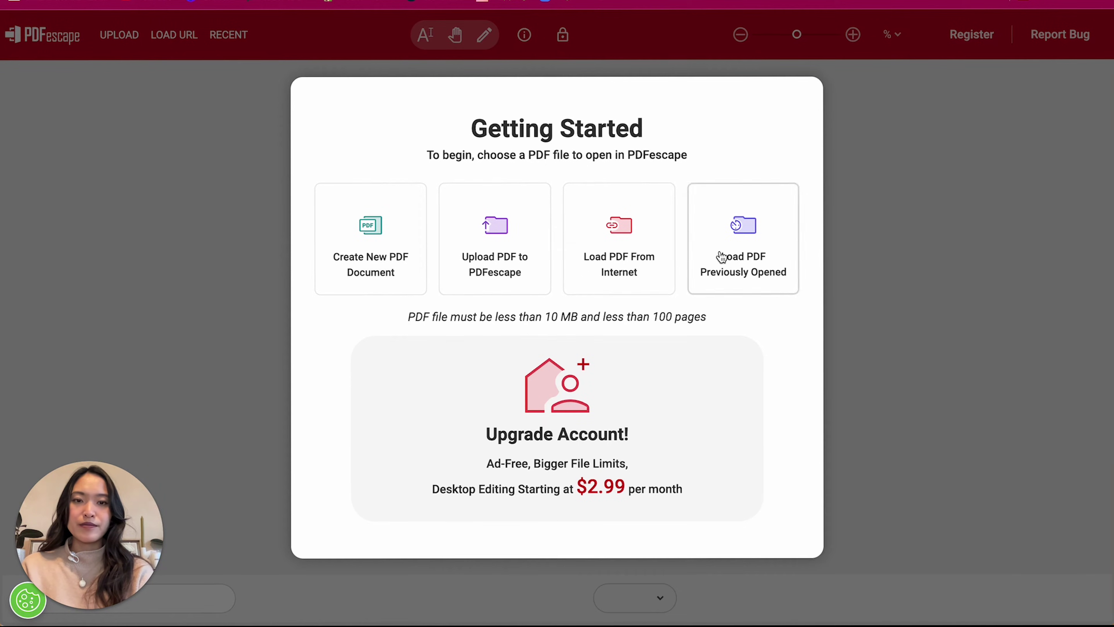
Step: Upload 'Design a Workbook Together.pdf' from Finder into the PDFescape editor
click(493, 258)
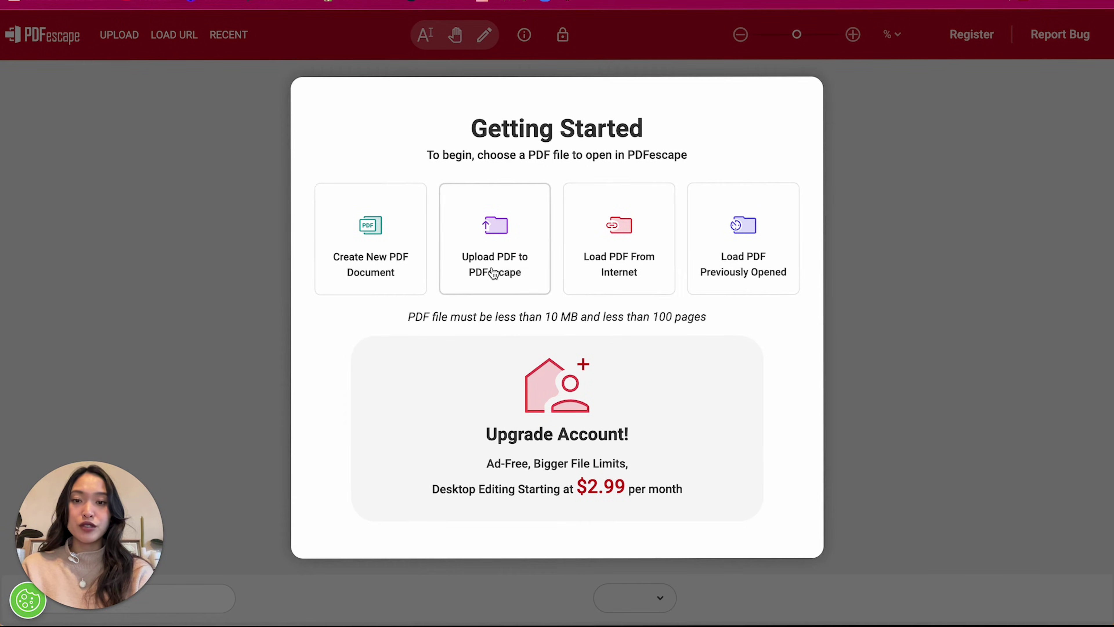
click(519, 267)
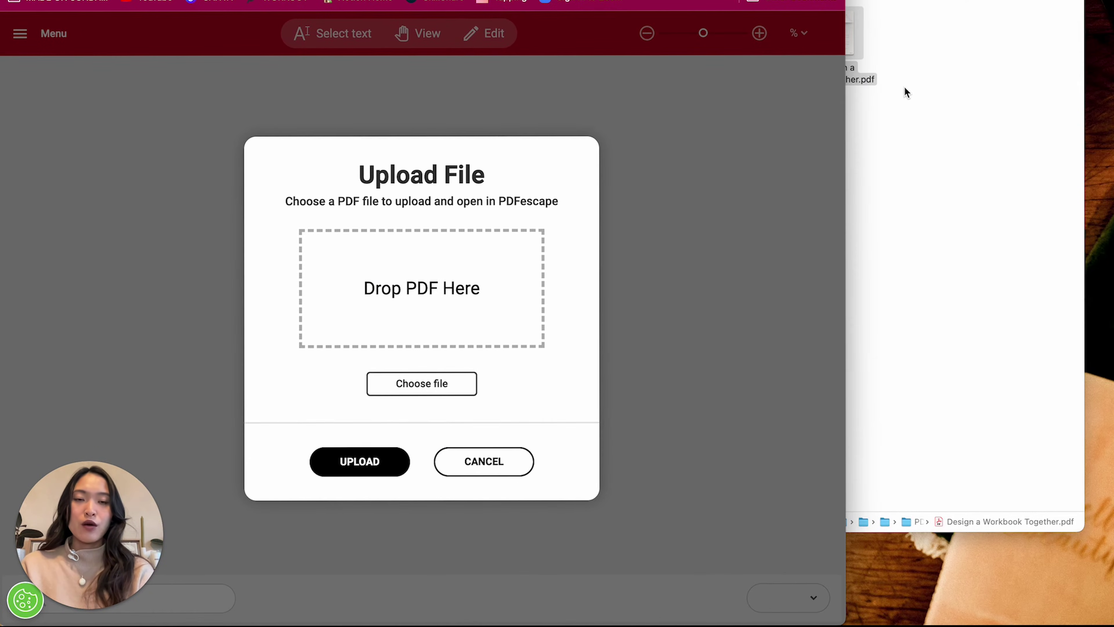
click(908, 92)
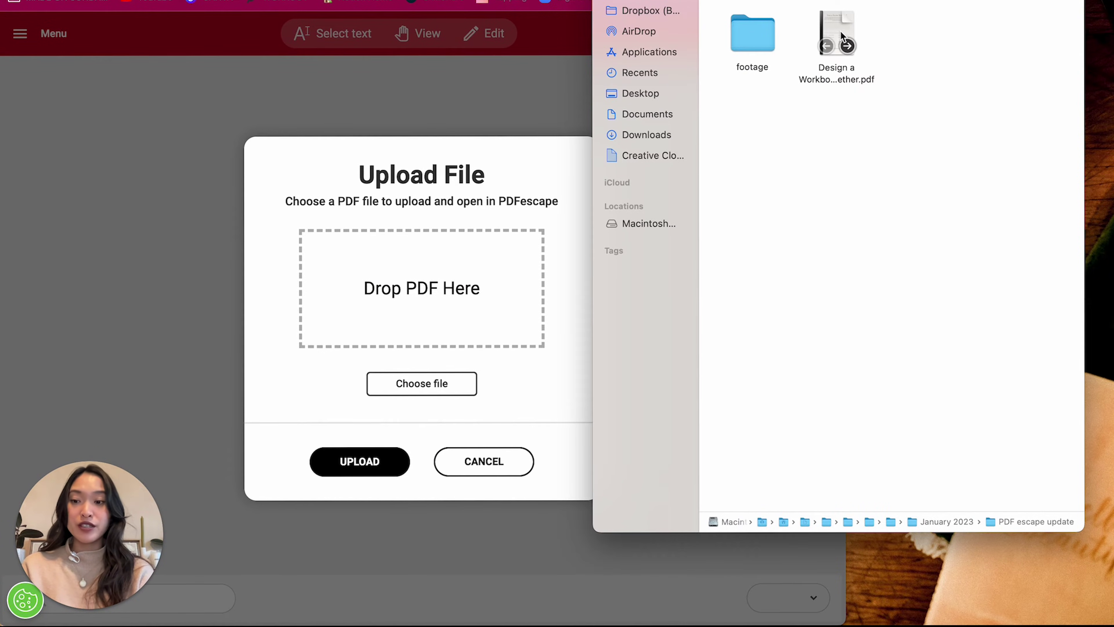
drag(842, 38, 480, 274)
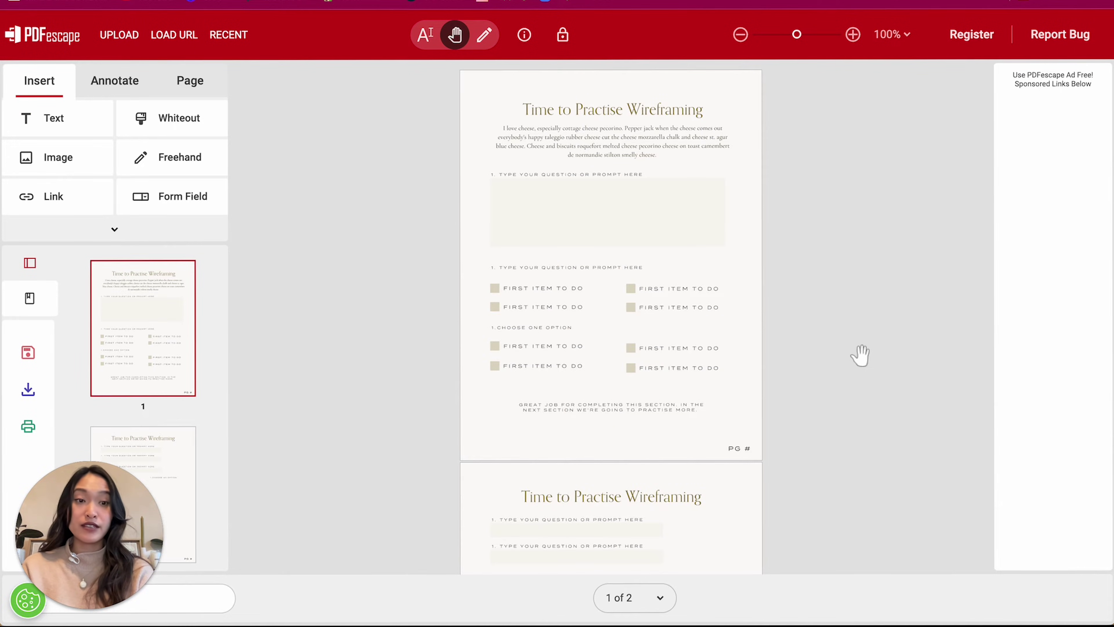
Step: Scroll through both worksheet pages, zoom to 200% and return to the top of page 1
scroll(860, 355, down, 6)
scroll(860, 355, up, 4)
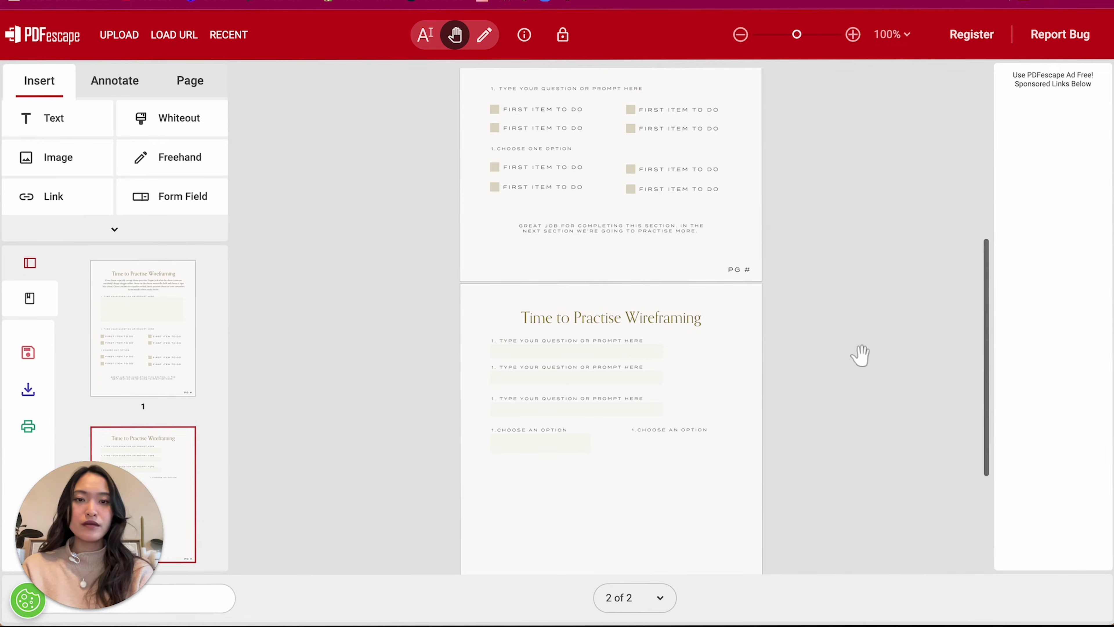
scroll(859, 355, up, 4)
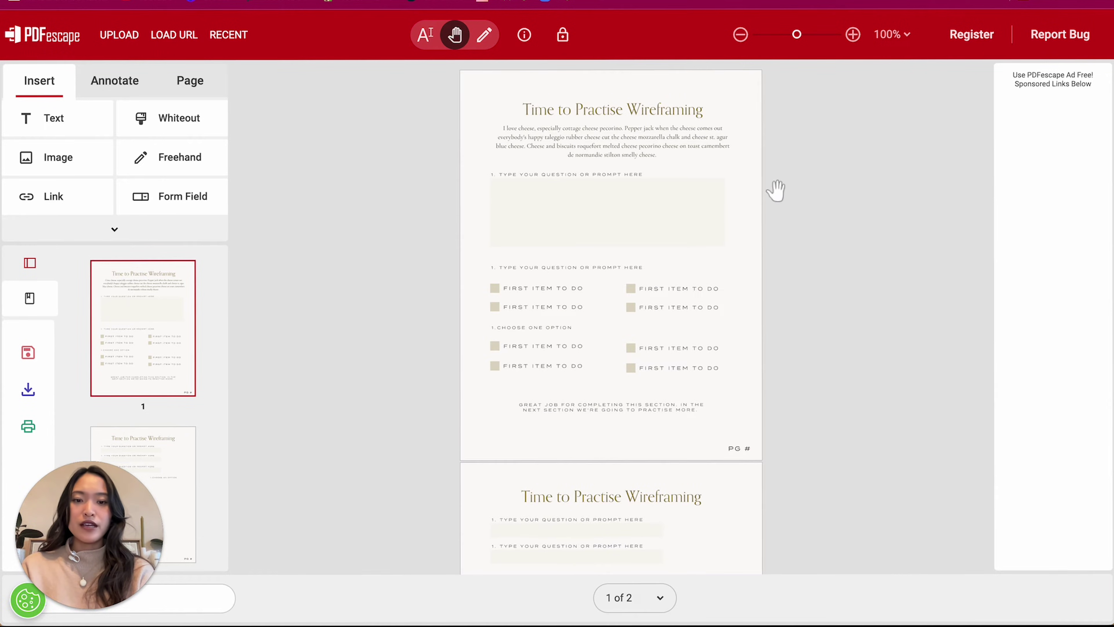
ctrl+scroll(834, 172, up, 3)
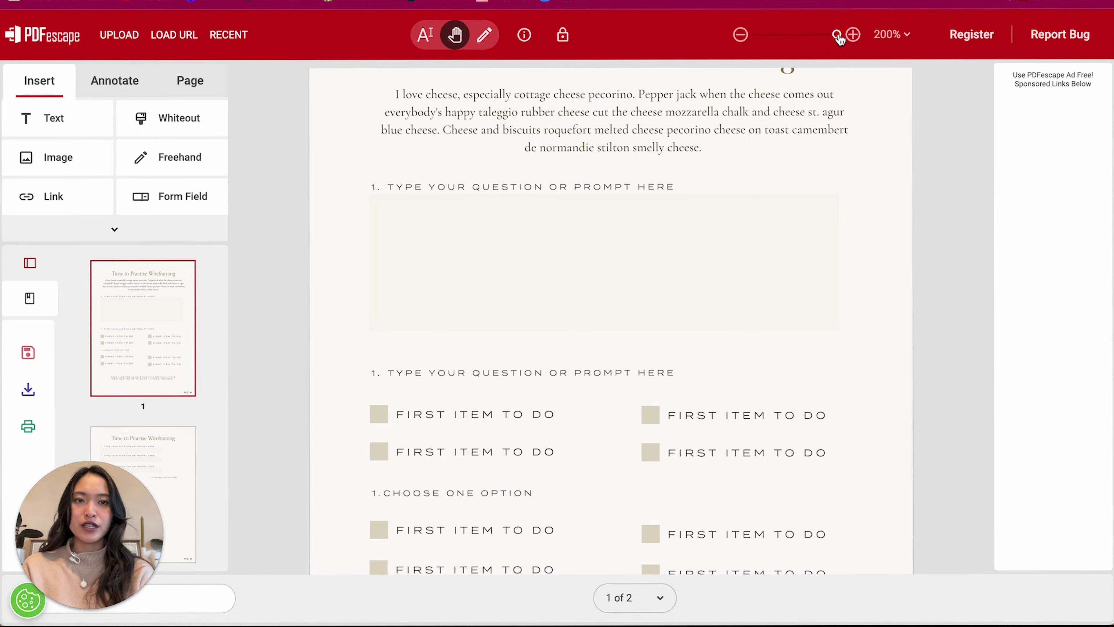
mouse_move(839, 40)
mouse_down()
mouse_move(820, 36)
mouse_move(837, 37)
mouse_up()
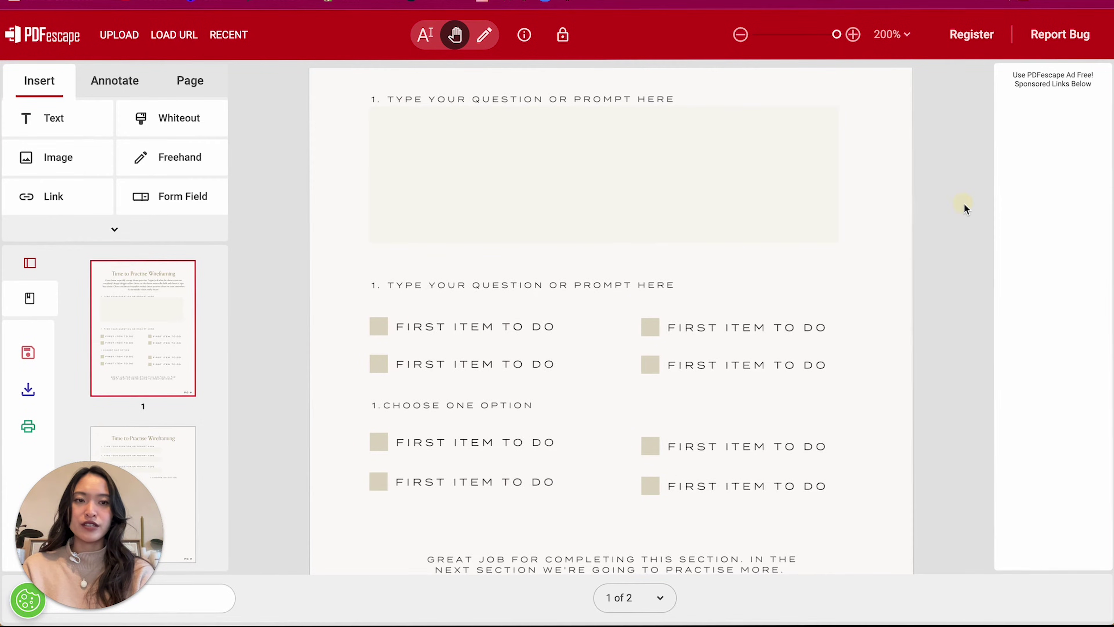
drag(965, 207, 963, 423)
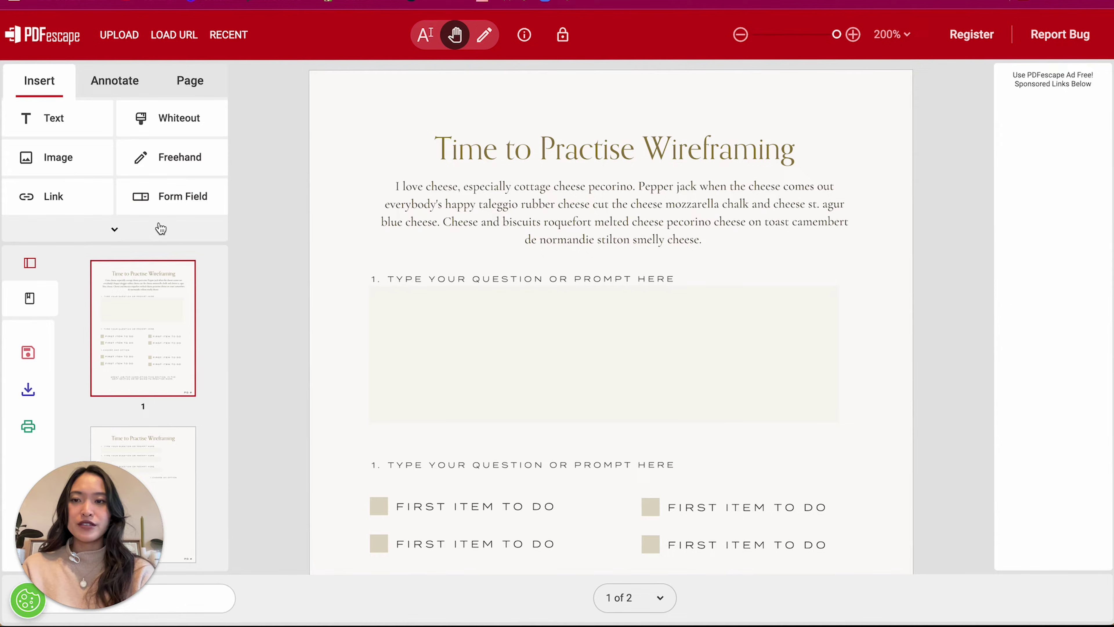
Step: Start inserting a new form field with its Type kept as Text
click(178, 205)
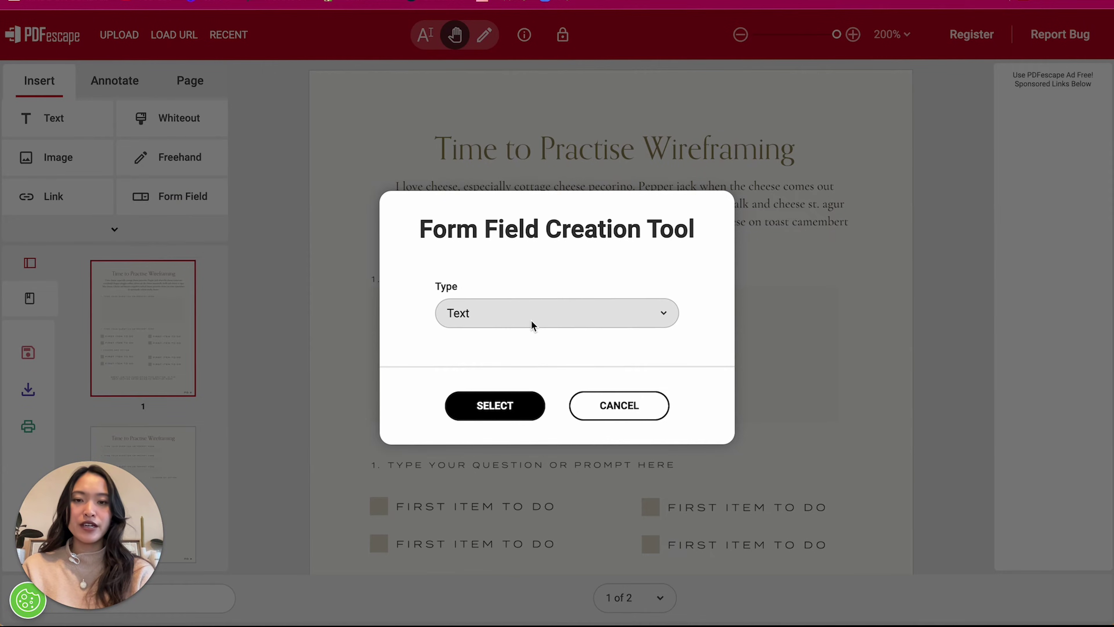
click(600, 320)
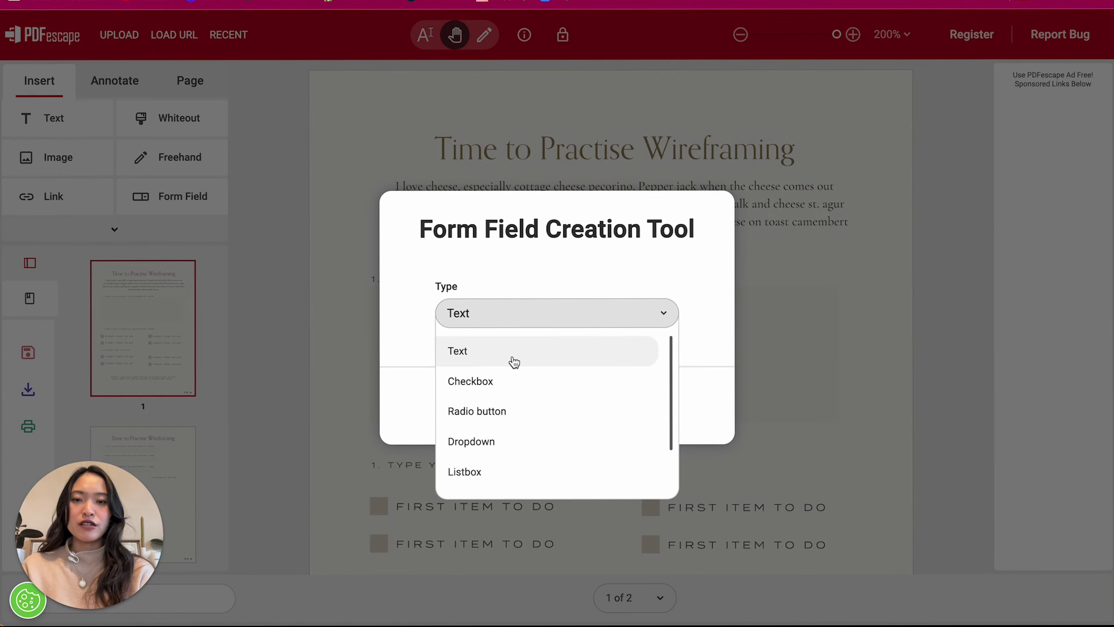
click(487, 362)
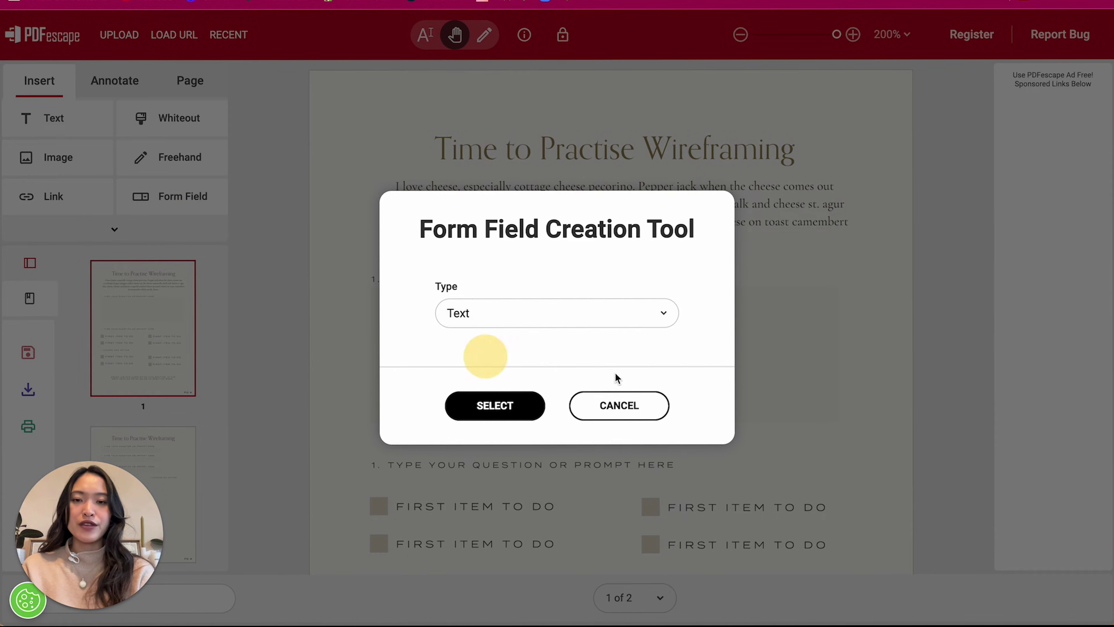
click(503, 417)
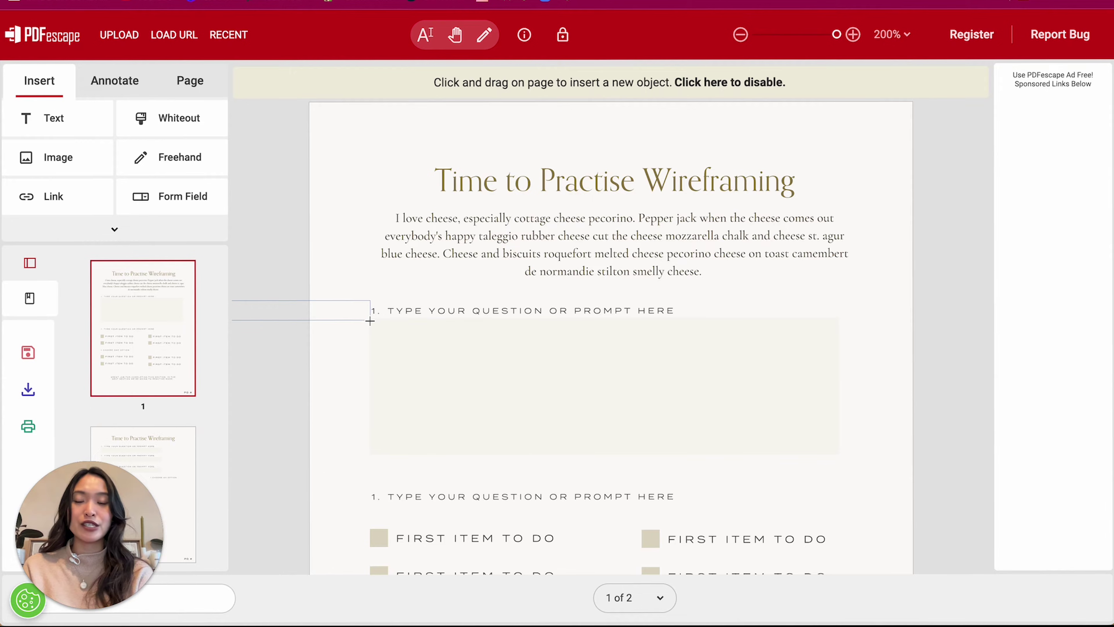
Step: Draw a text field rectangle across the first large answer box on page 1
drag(370, 320, 841, 452)
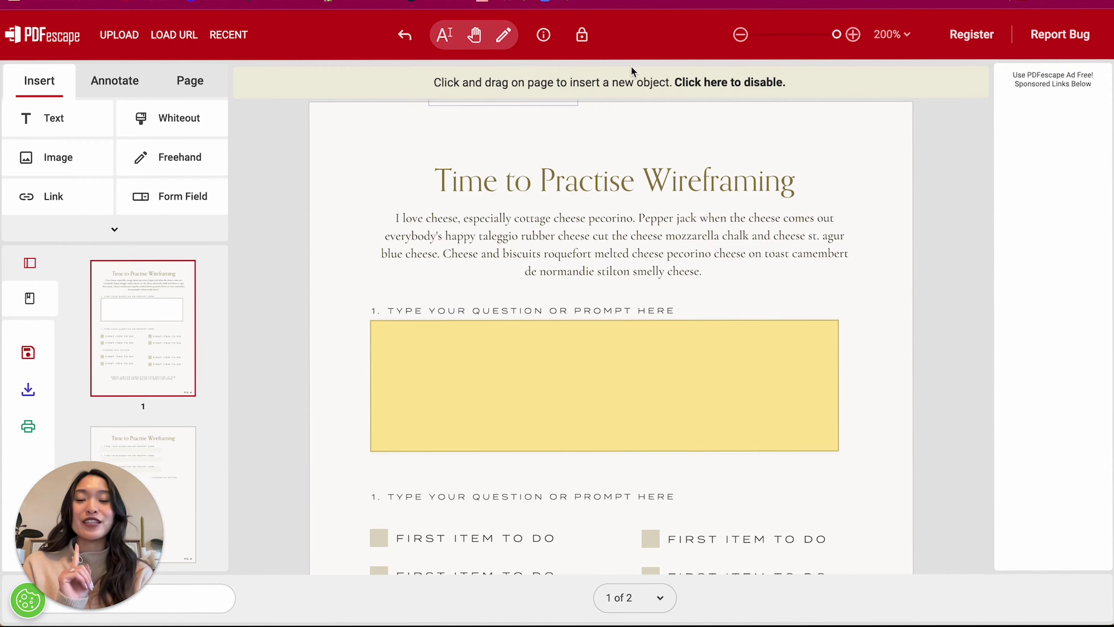
Step: With the Edit tool, move the new text field down onto the answer box
click(505, 37)
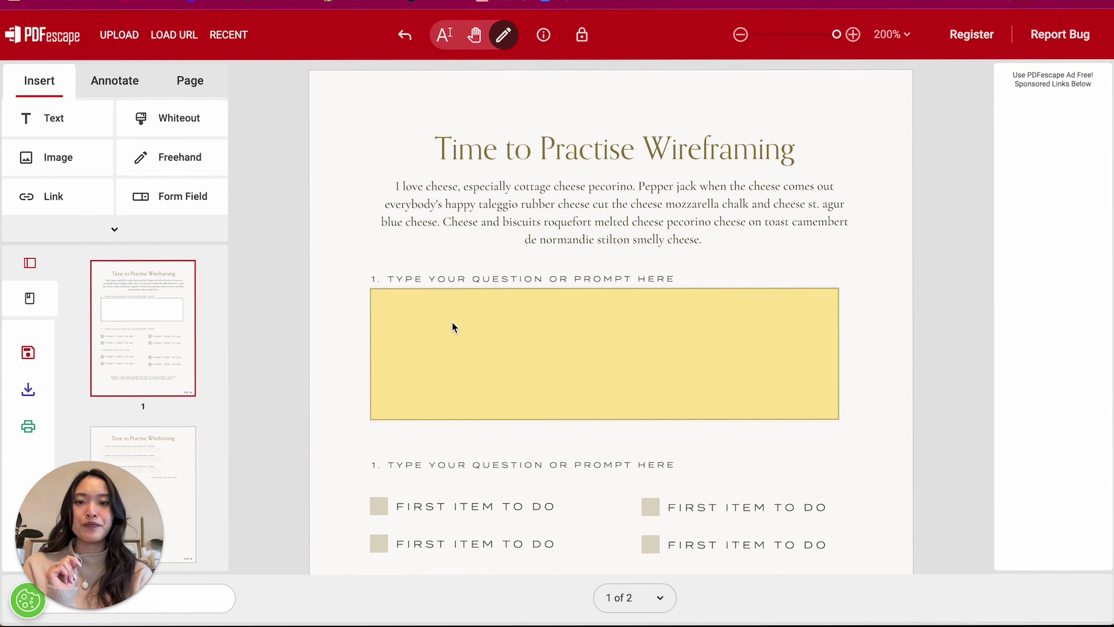
click(484, 339)
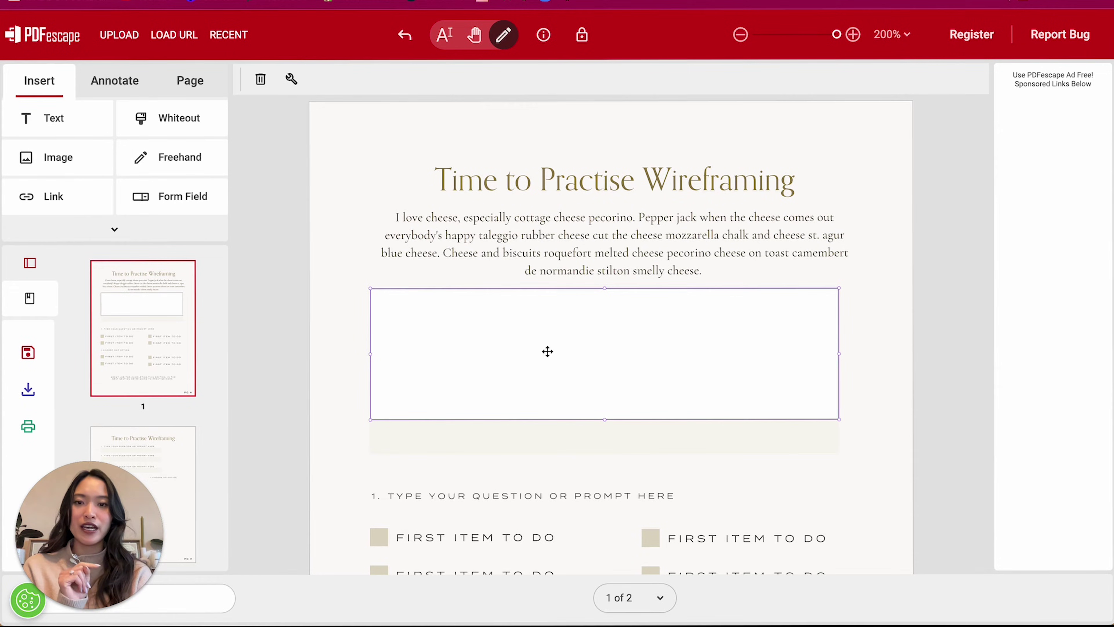
drag(548, 336, 550, 368)
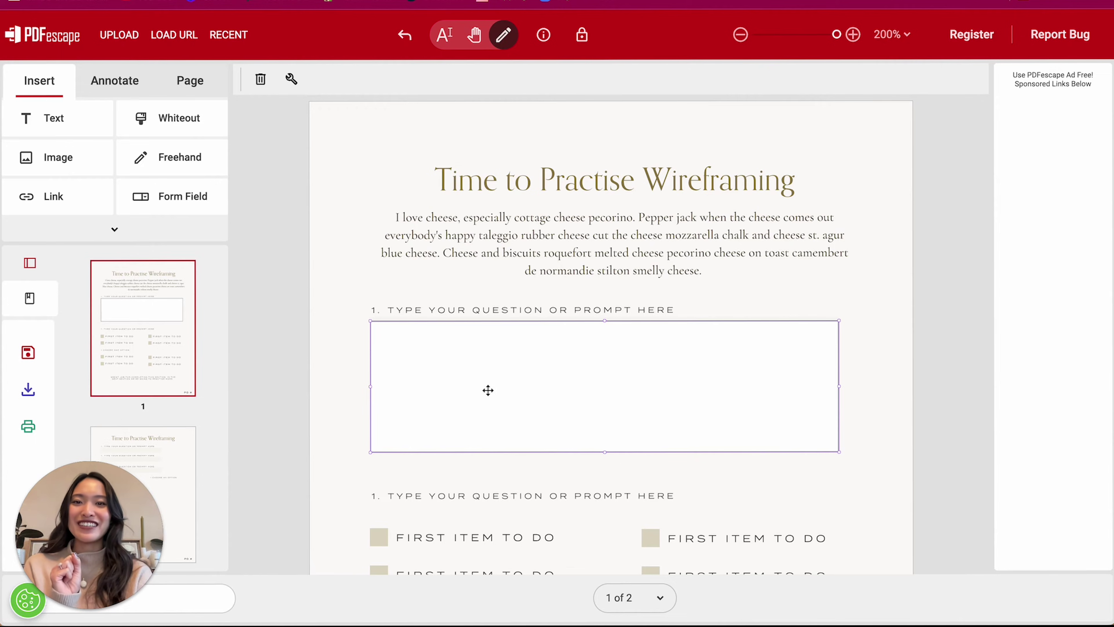
click(515, 386)
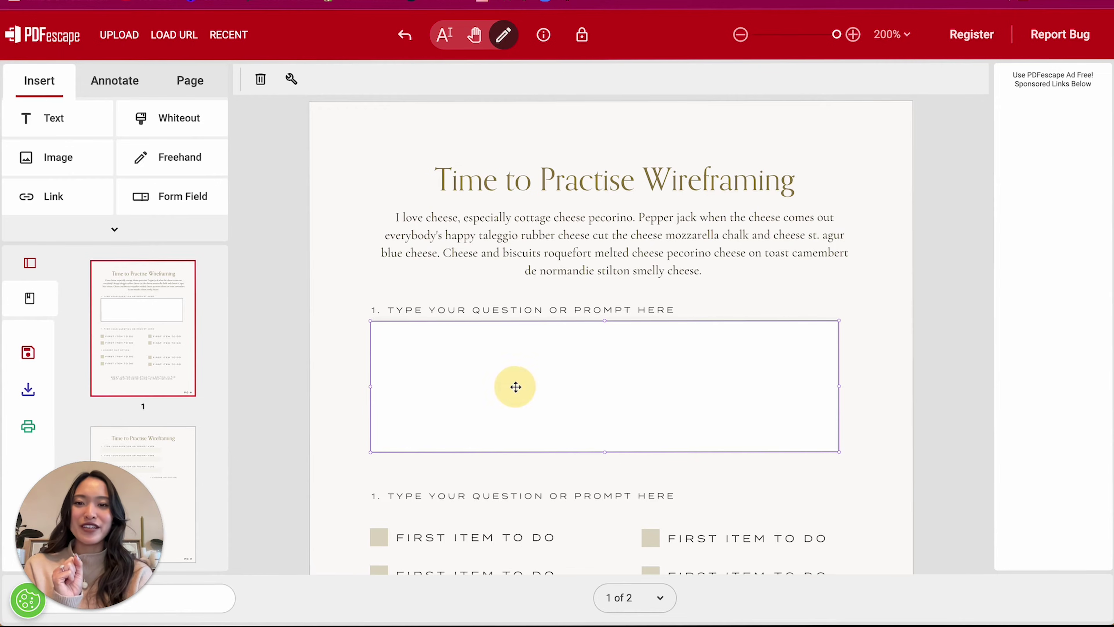
Step: Turn on Multi-line in the text field's Form Field Properties
click(293, 83)
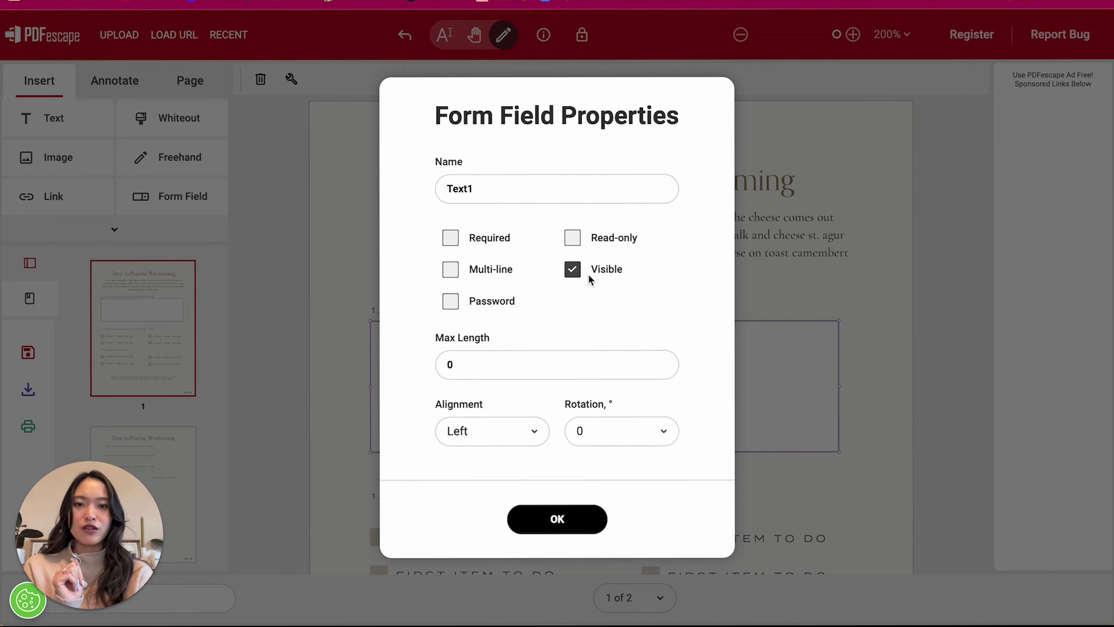
click(486, 269)
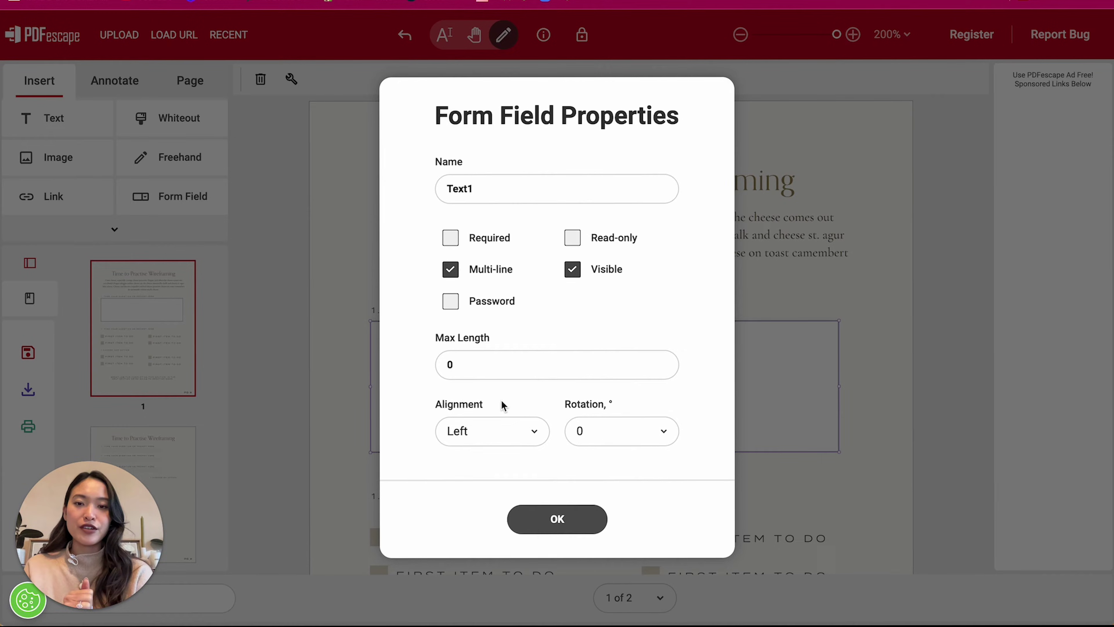
click(553, 520)
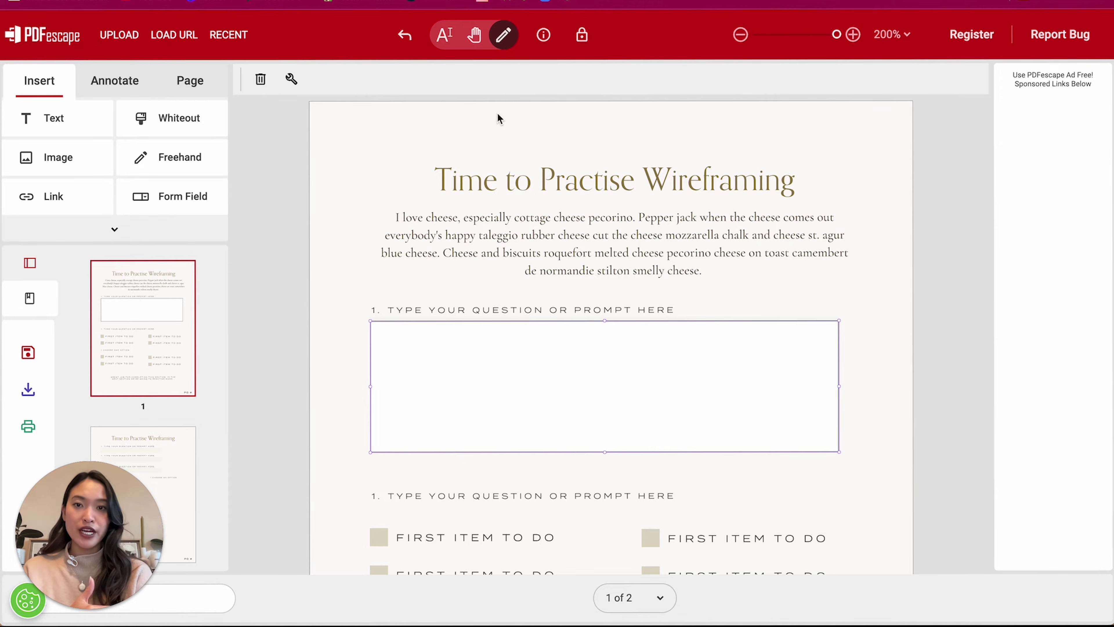
Step: Add Checkbox fields over the first, second and top-right squares under question 1
click(474, 34)
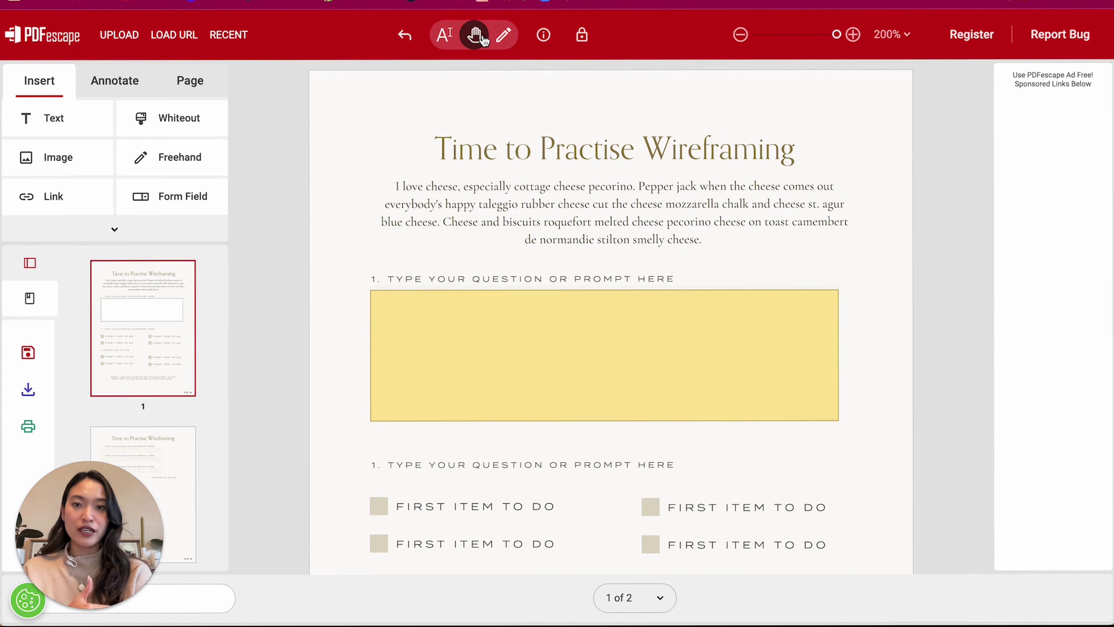
drag(936, 395, 940, 241)
drag(921, 349, 930, 254)
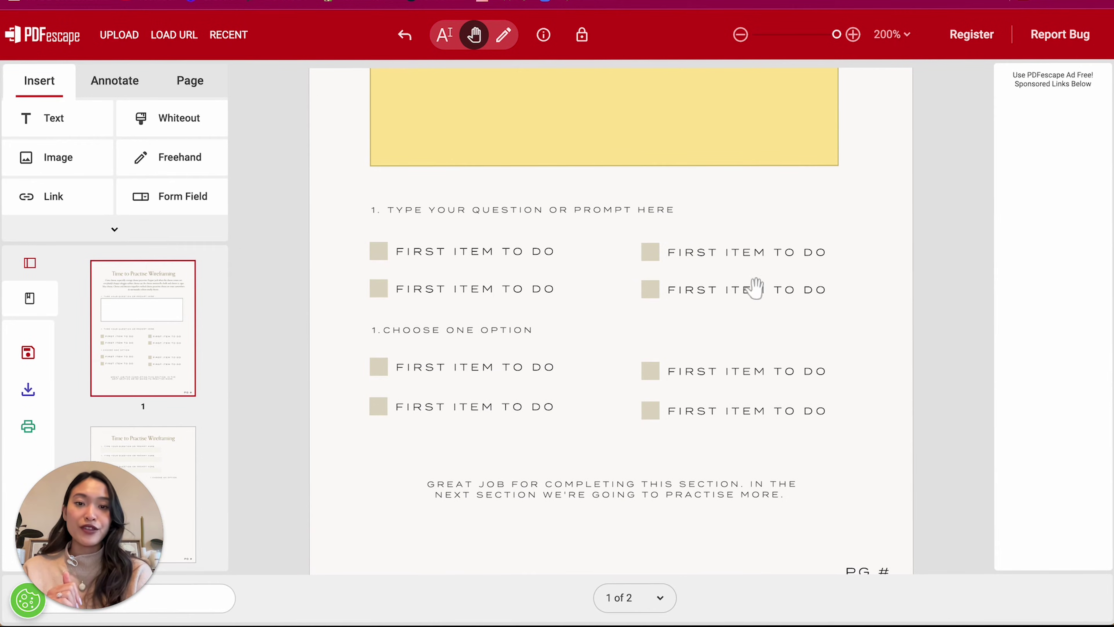
click(195, 193)
click(488, 320)
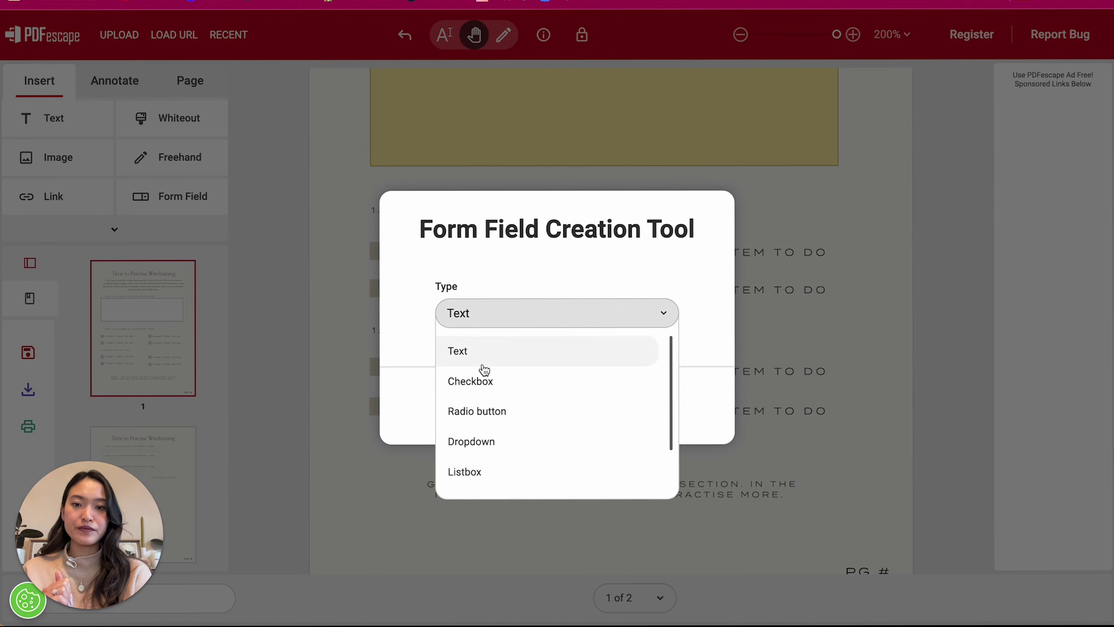
click(478, 381)
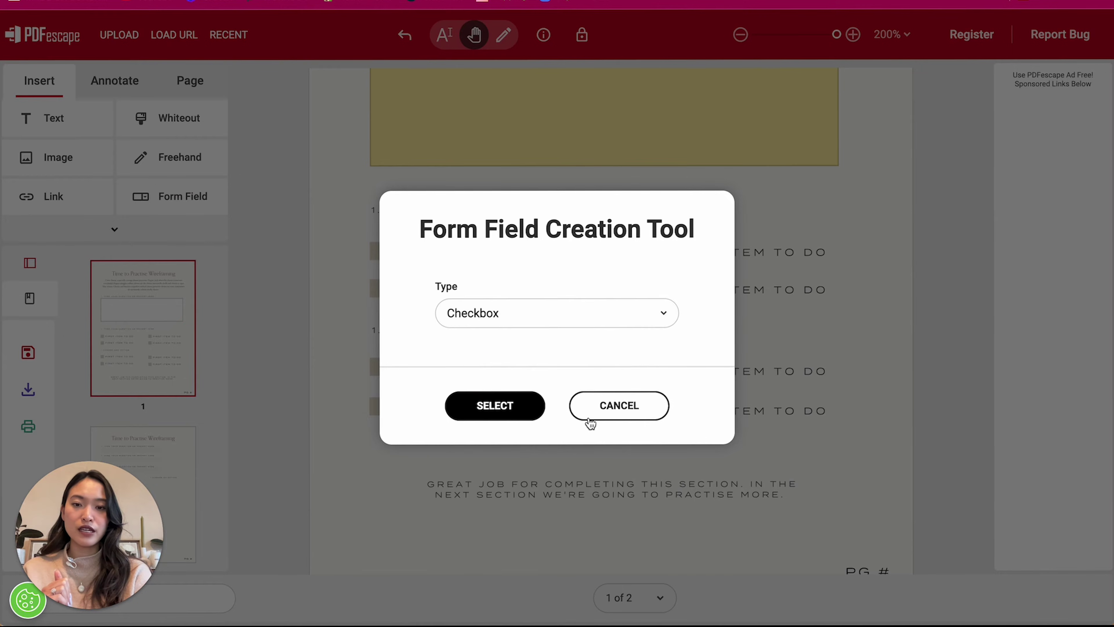
click(494, 419)
drag(363, 276, 387, 291)
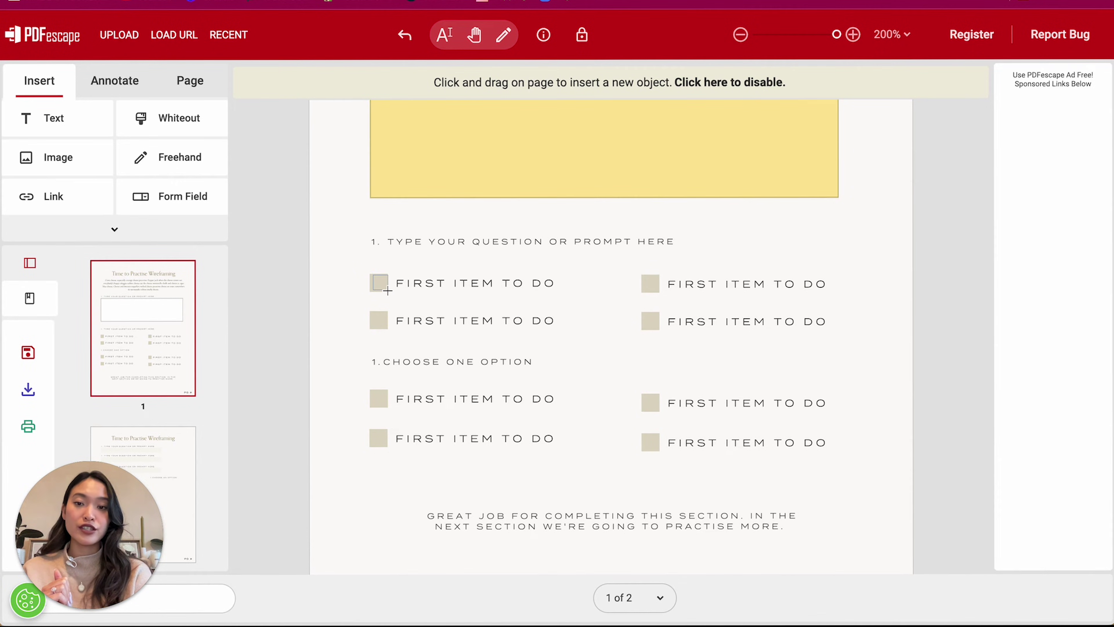
drag(388, 290, 387, 290)
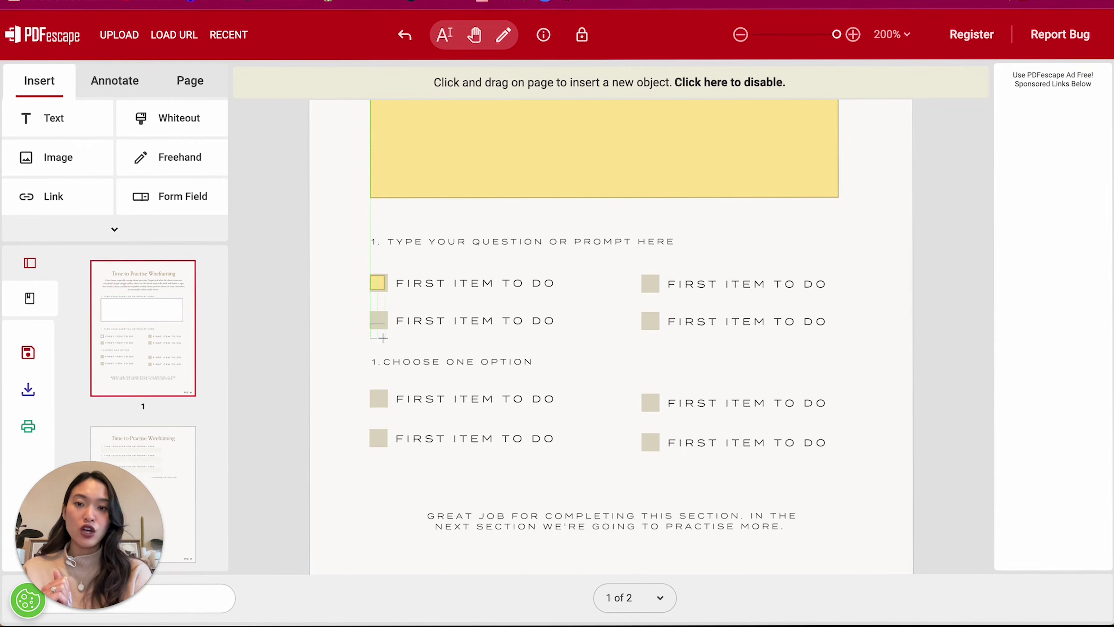
drag(361, 304, 389, 329)
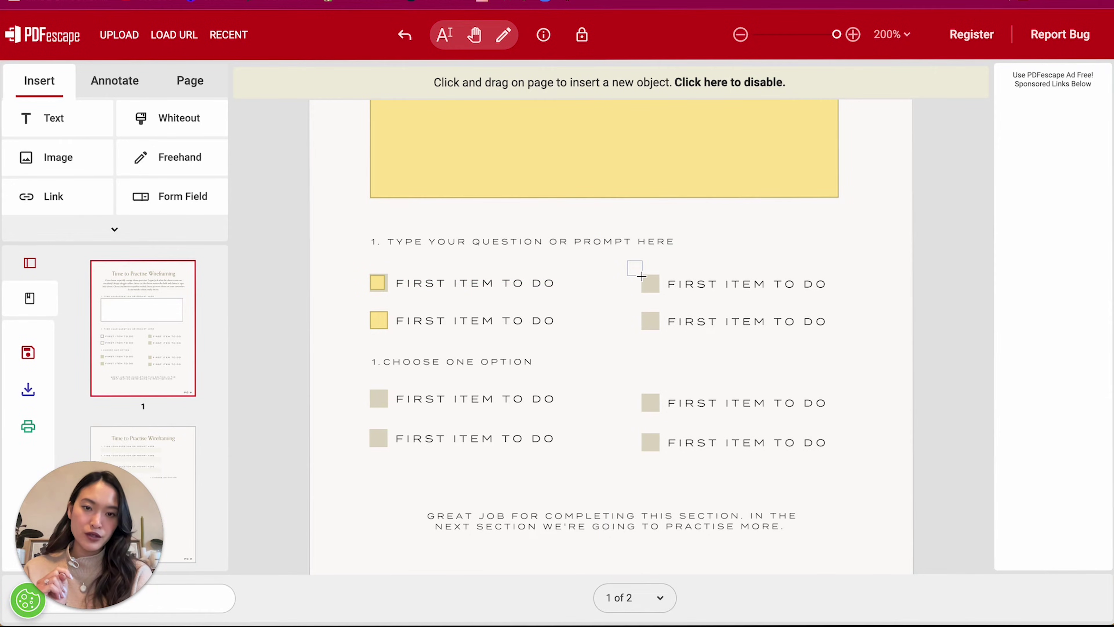
mouse_move(641, 276)
mouse_down()
mouse_move(662, 312)
mouse_move(635, 308)
mouse_move(659, 331)
mouse_up()
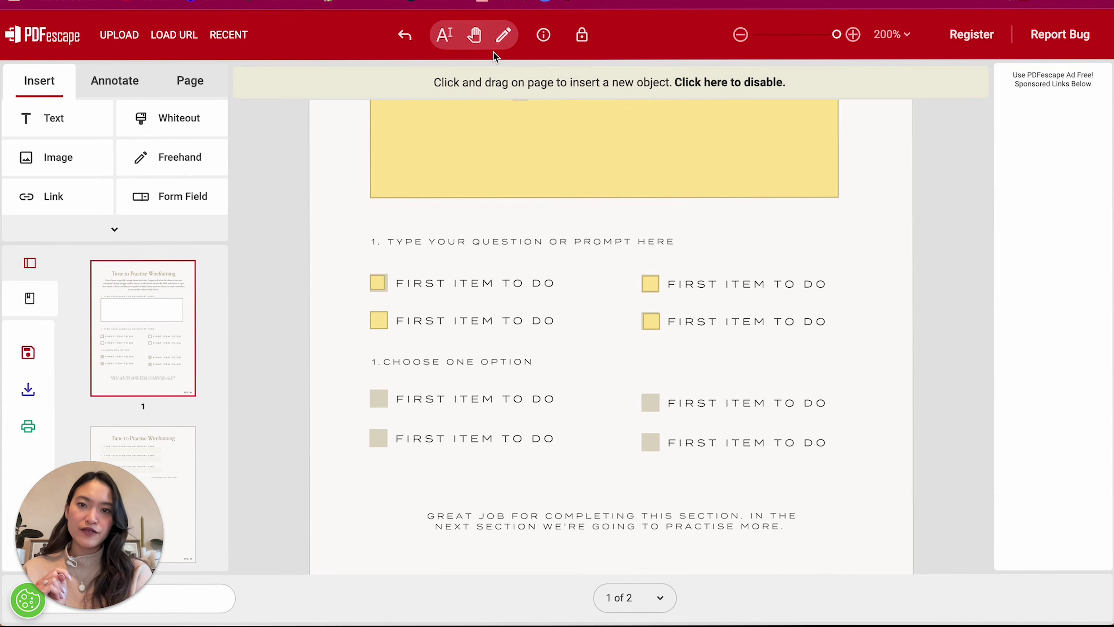
Step: Redraw the first square's checkbox as a fresh Checkbox form field
click(504, 44)
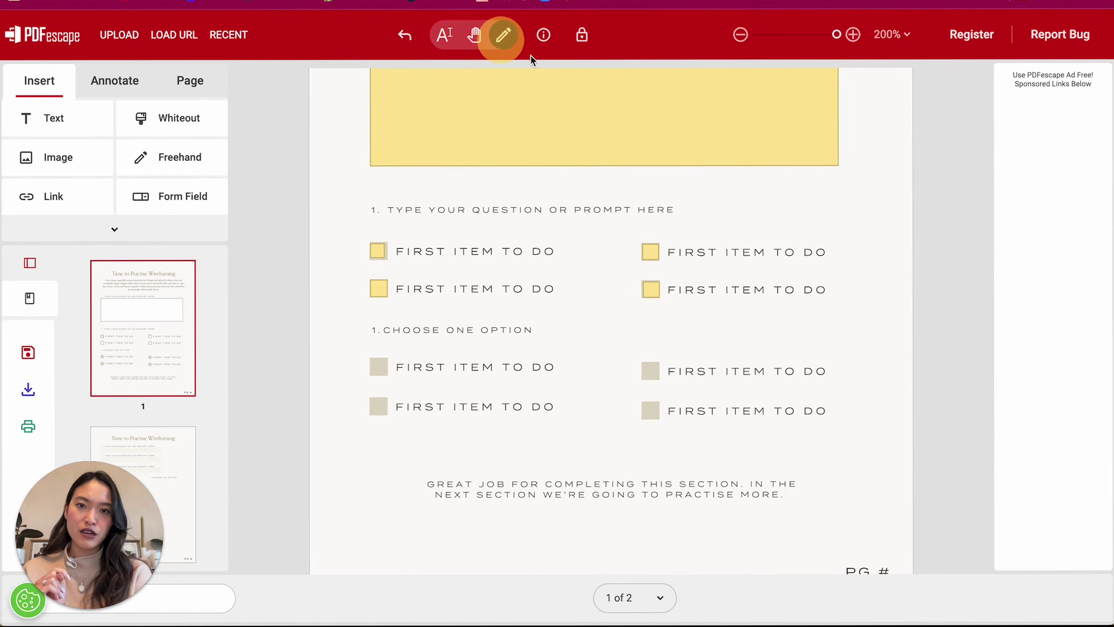
click(379, 253)
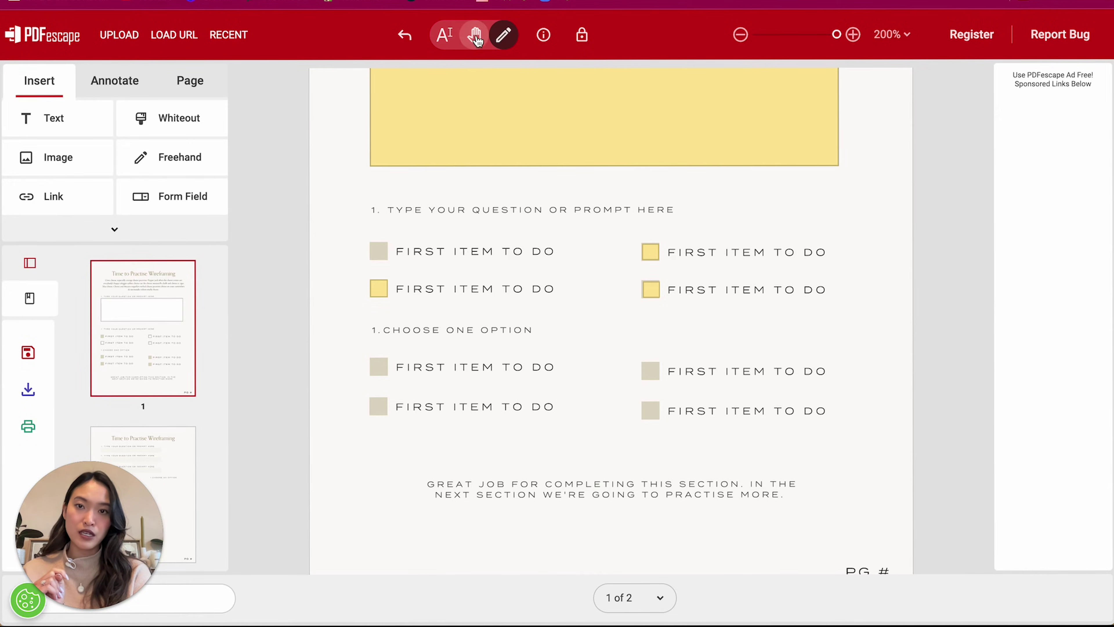
click(476, 38)
click(178, 199)
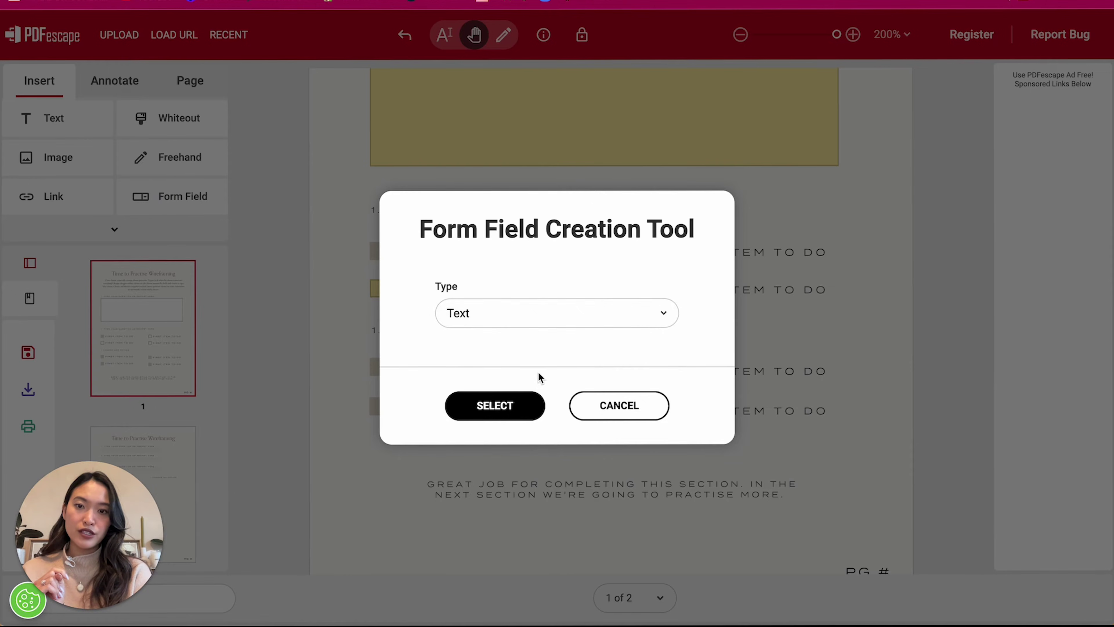
click(508, 314)
click(500, 382)
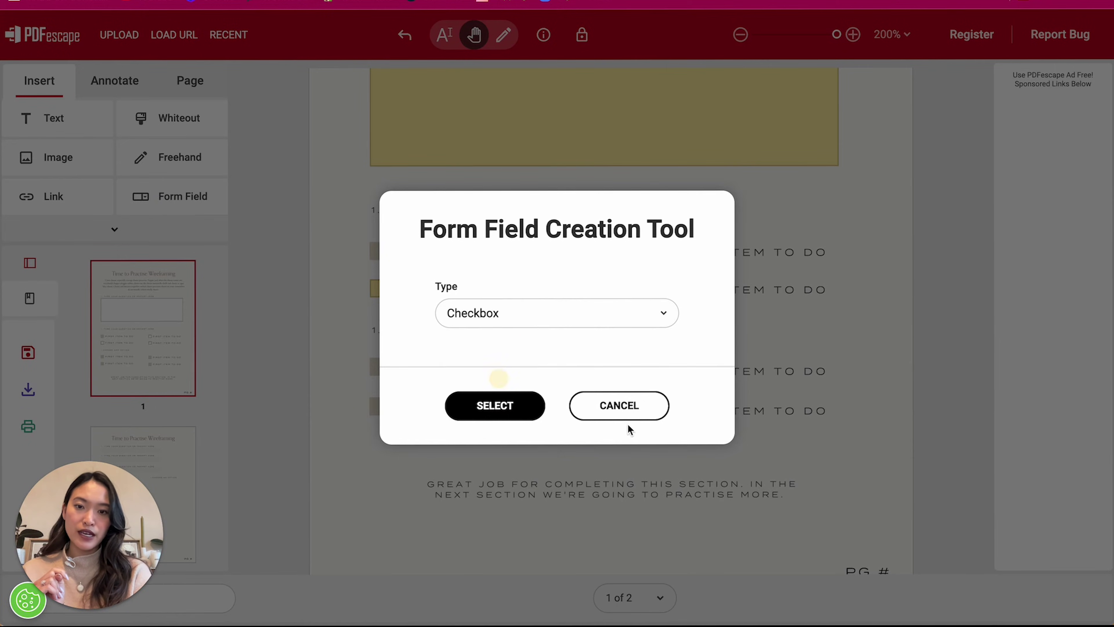
click(509, 422)
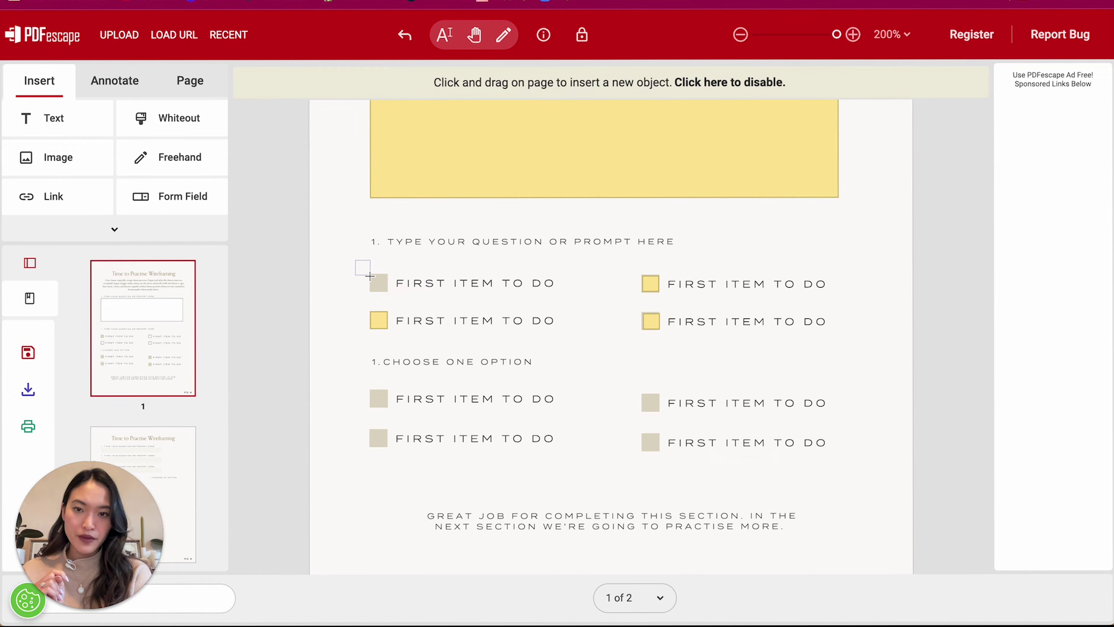
drag(369, 276, 388, 292)
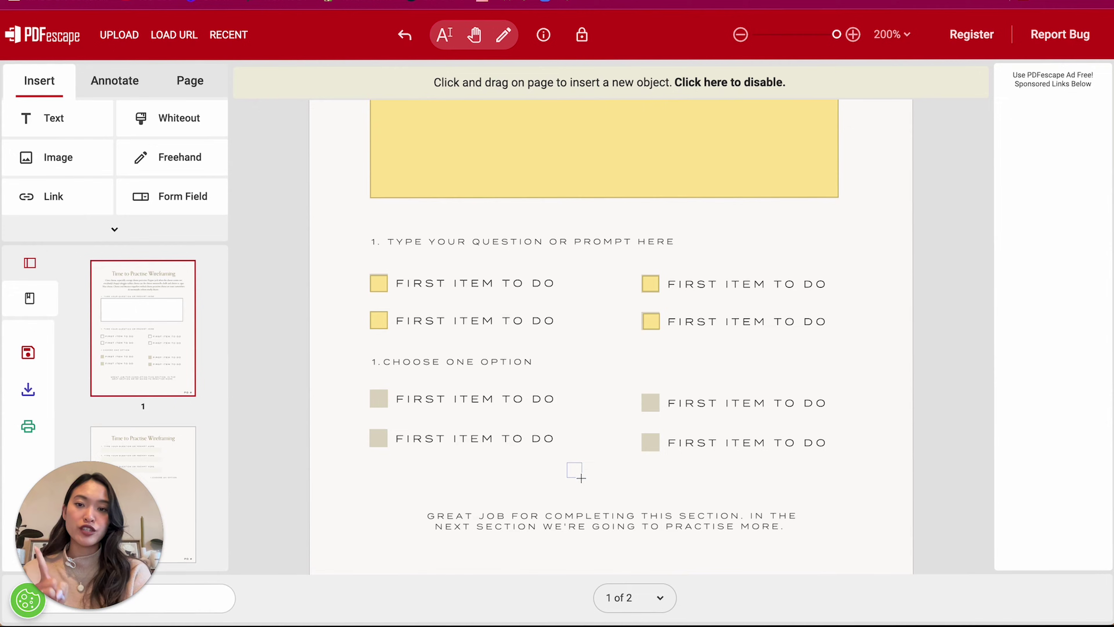
Step: Place Radio button fields over the left and right 'Choose one option' squares
click(187, 202)
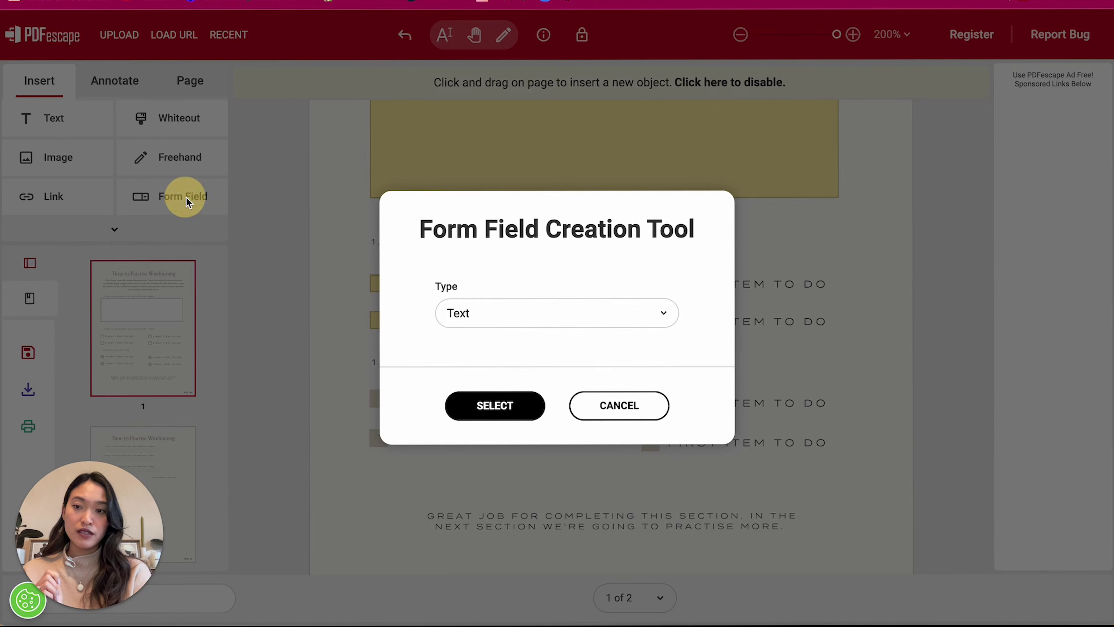
click(472, 312)
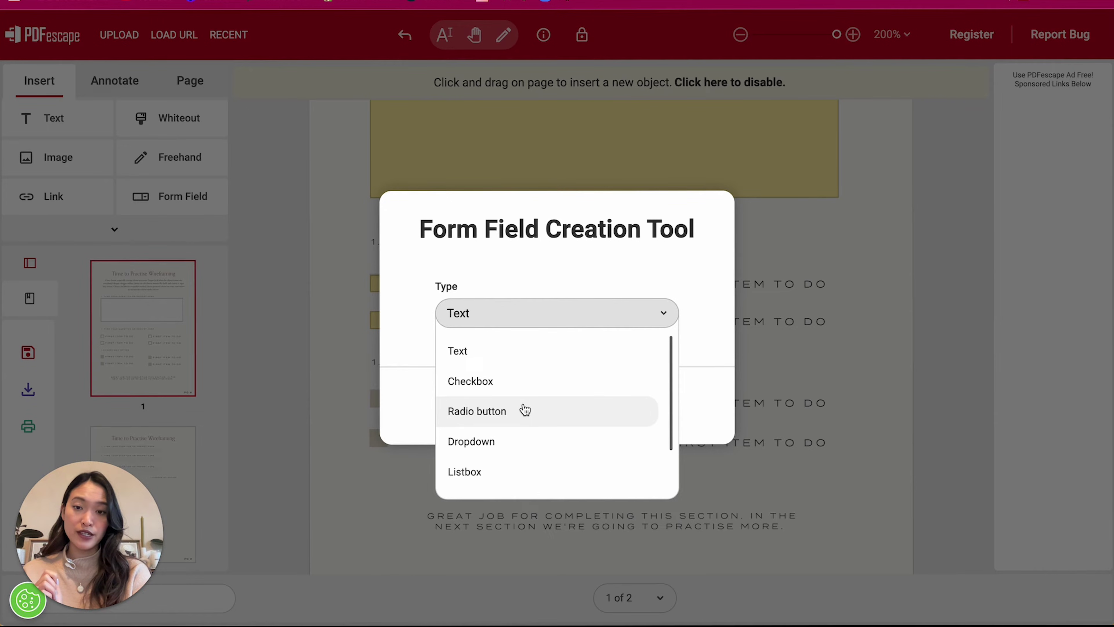
click(550, 410)
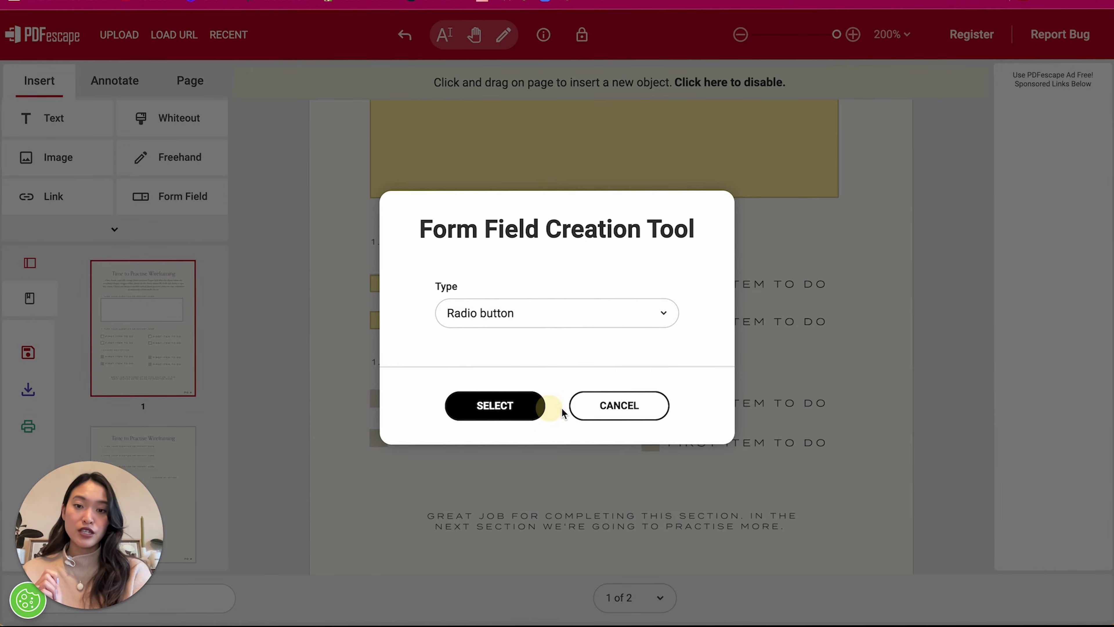
click(500, 408)
drag(371, 390, 390, 408)
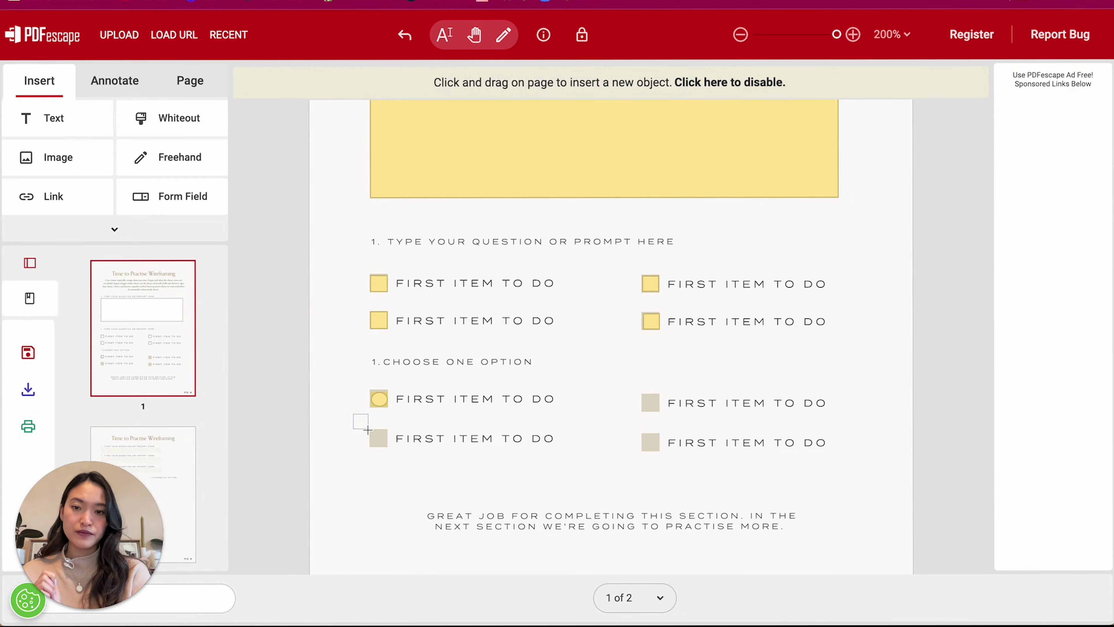
drag(368, 429, 389, 449)
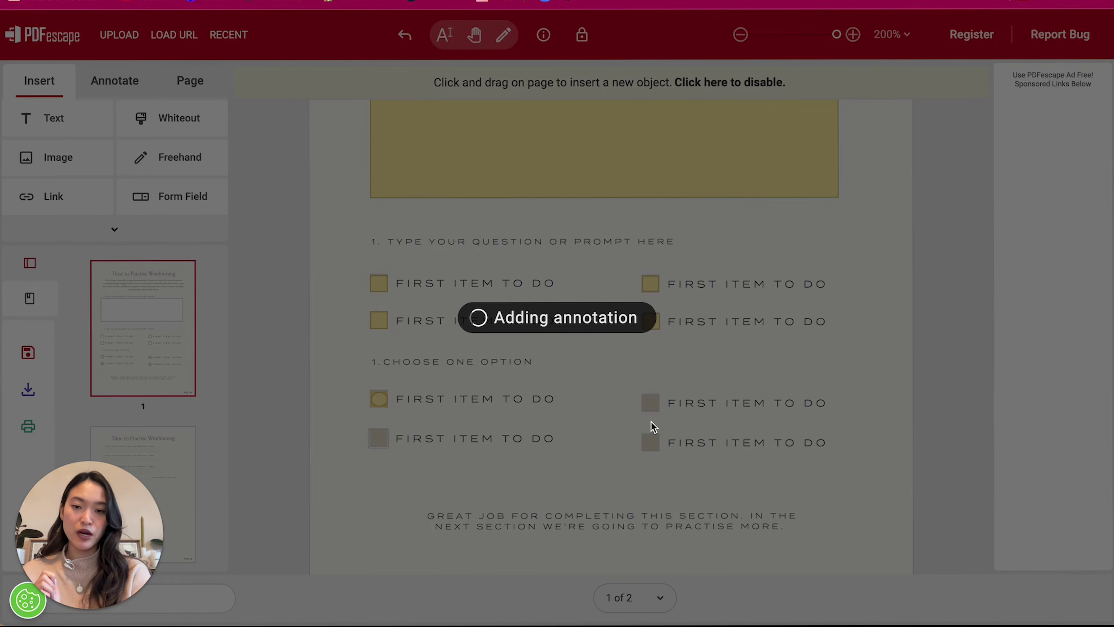
mouse_move(643, 395)
mouse_down()
mouse_move(659, 413)
mouse_move(642, 437)
mouse_move(660, 451)
mouse_up()
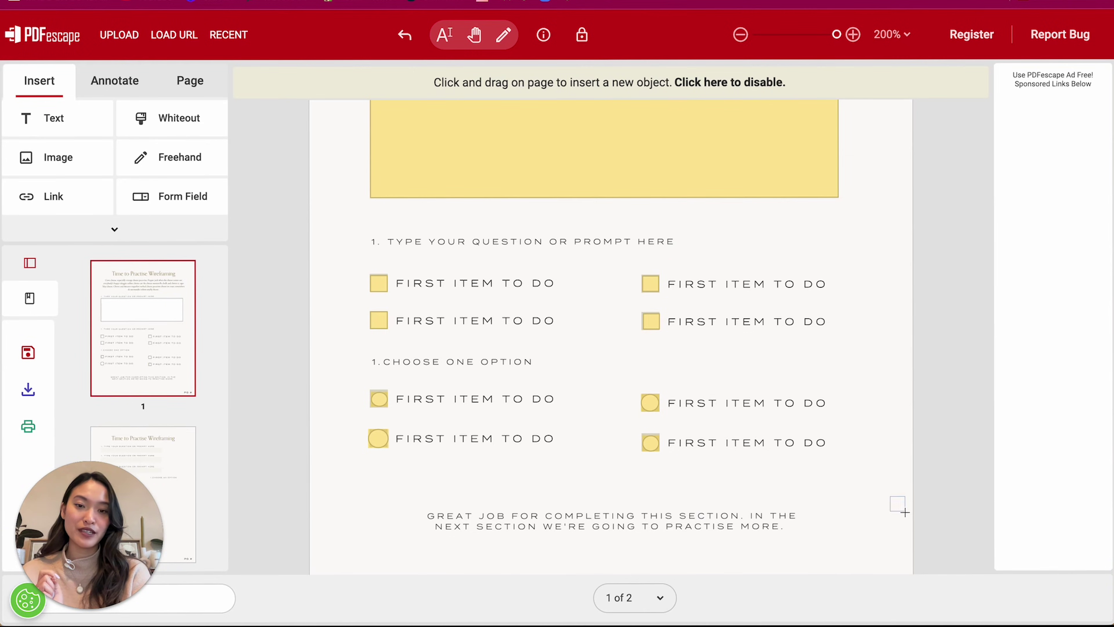
Step: Test the four 'Choose one option' radio buttons, ending with the upper-left one selected
click(474, 35)
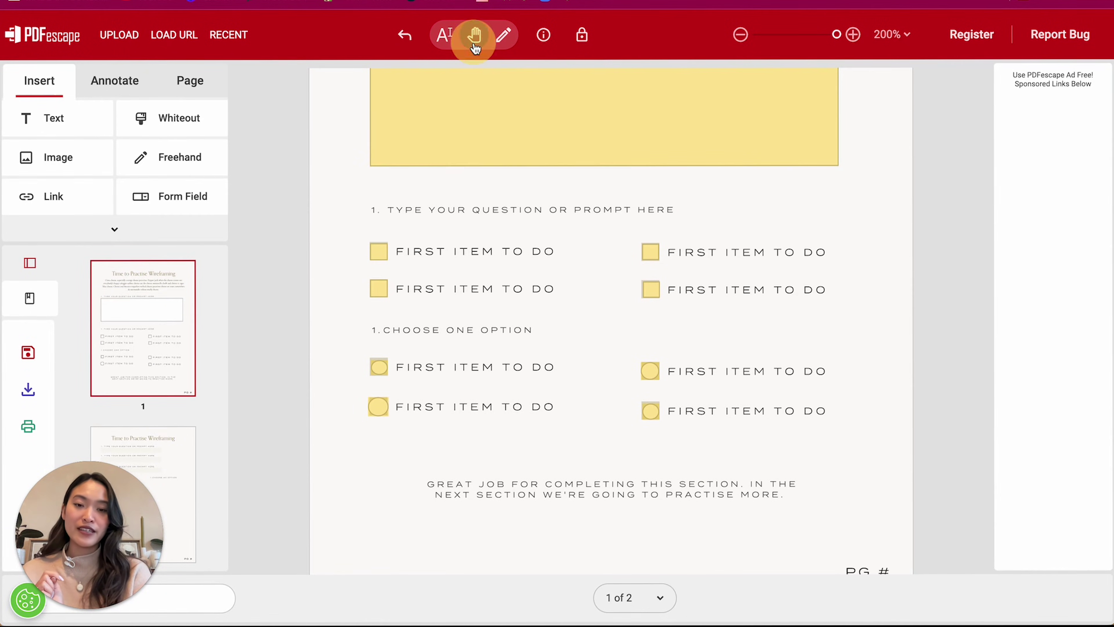
click(444, 35)
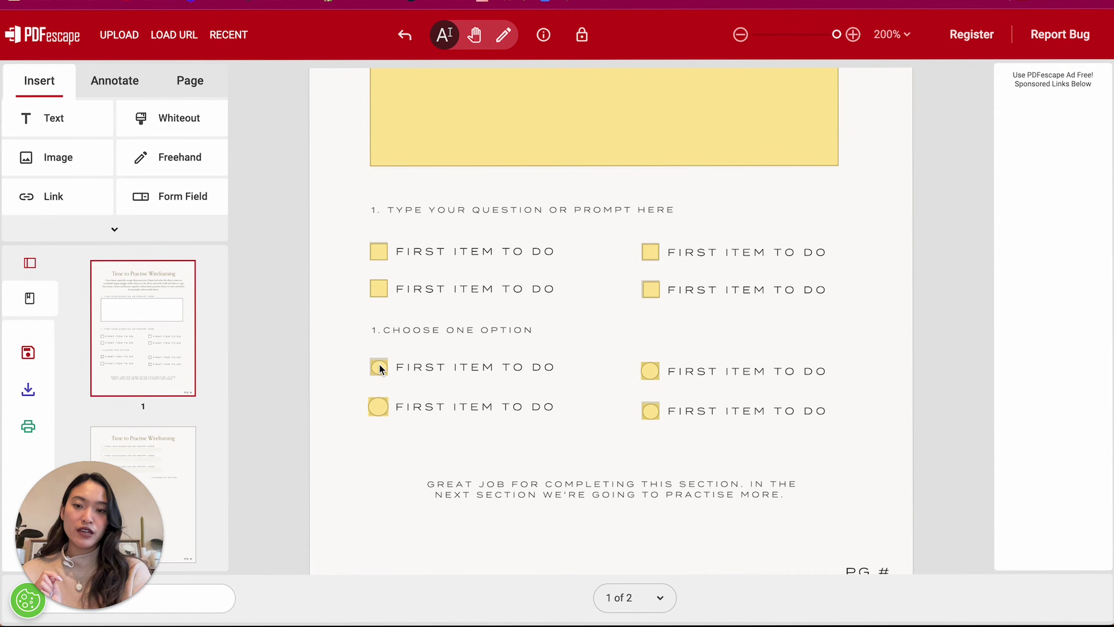
click(371, 356)
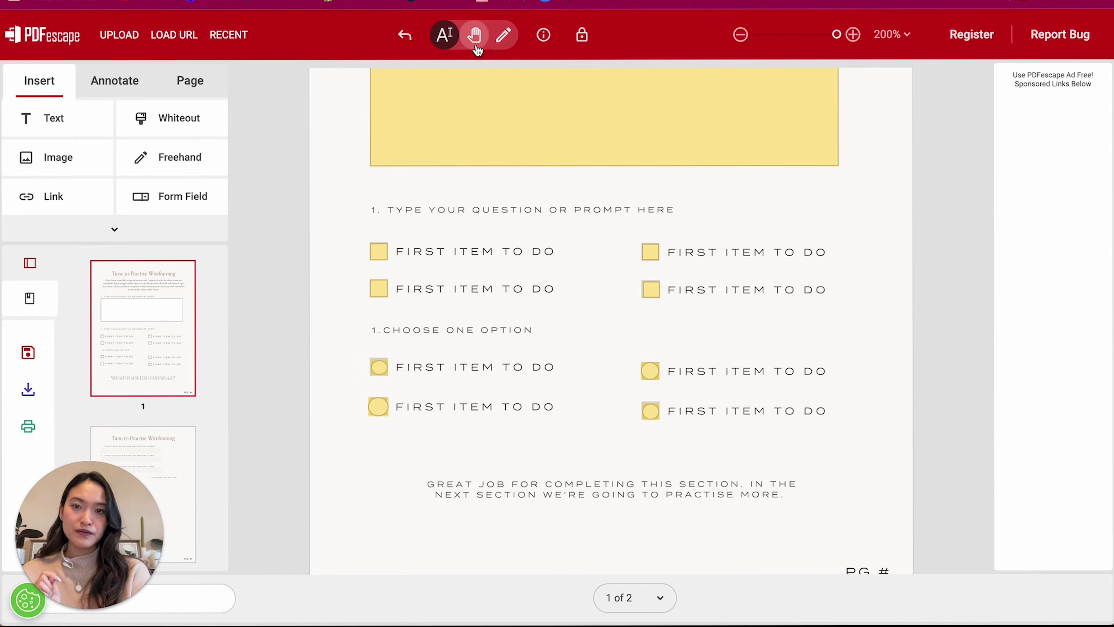
click(474, 34)
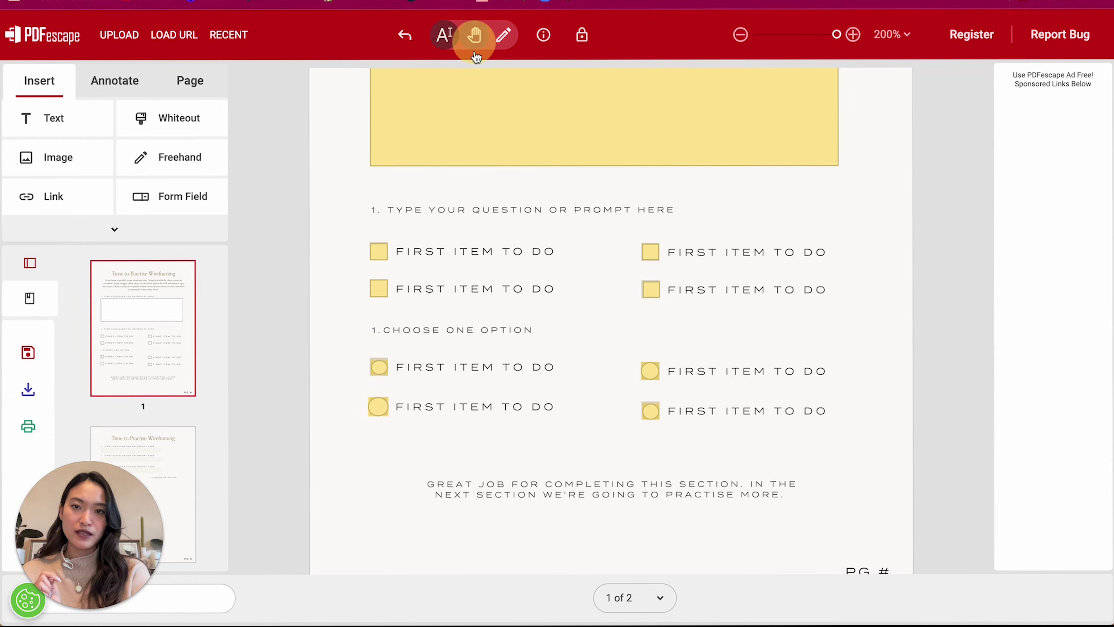
click(378, 406)
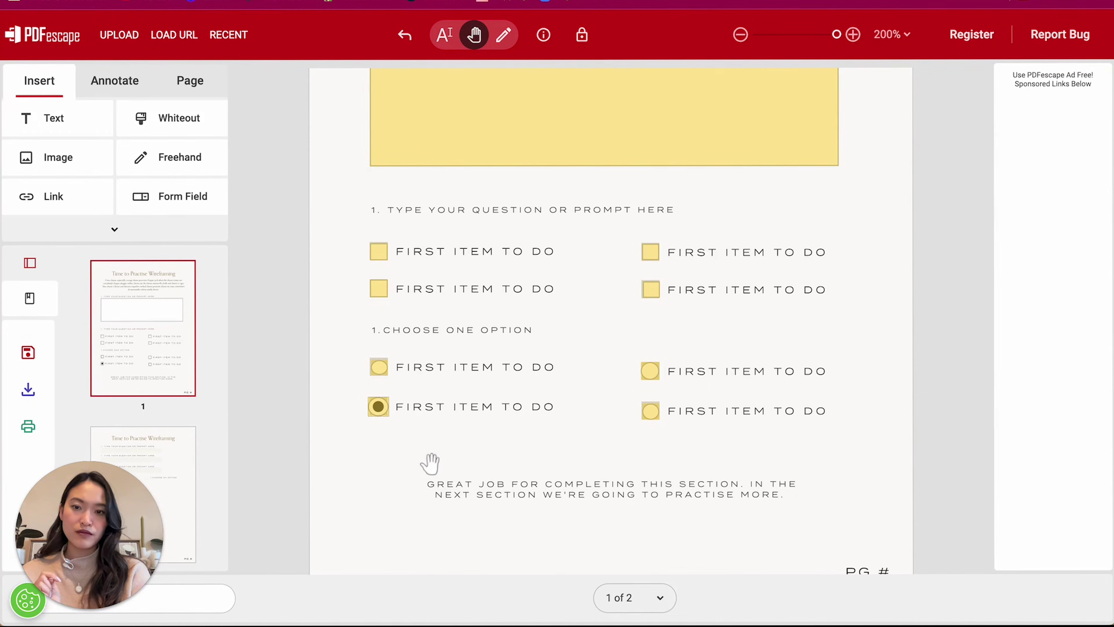
click(651, 372)
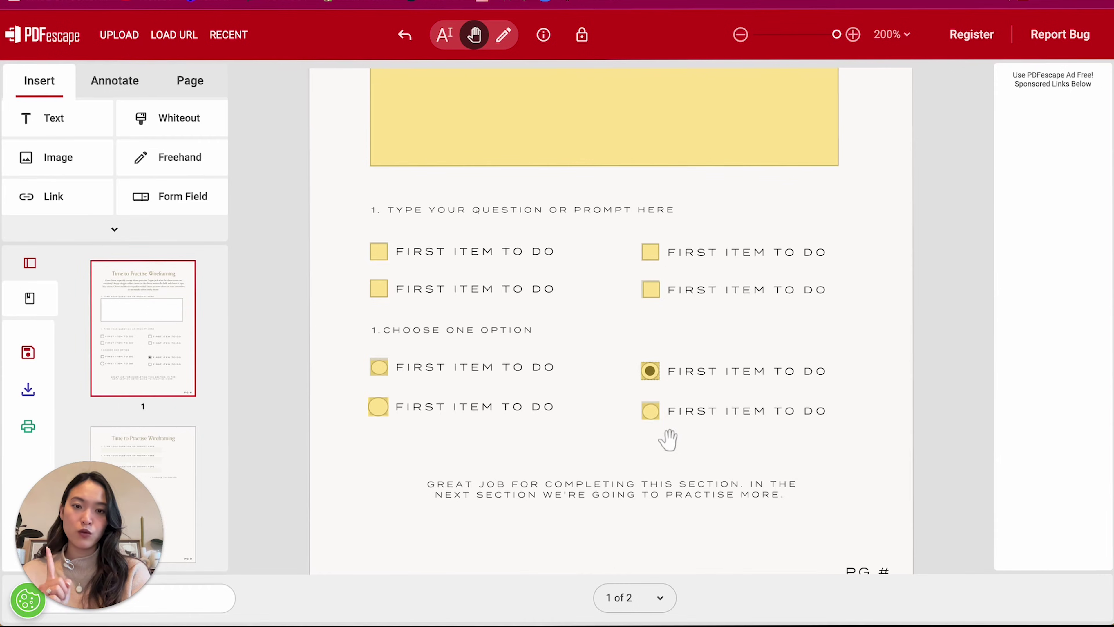
click(650, 410)
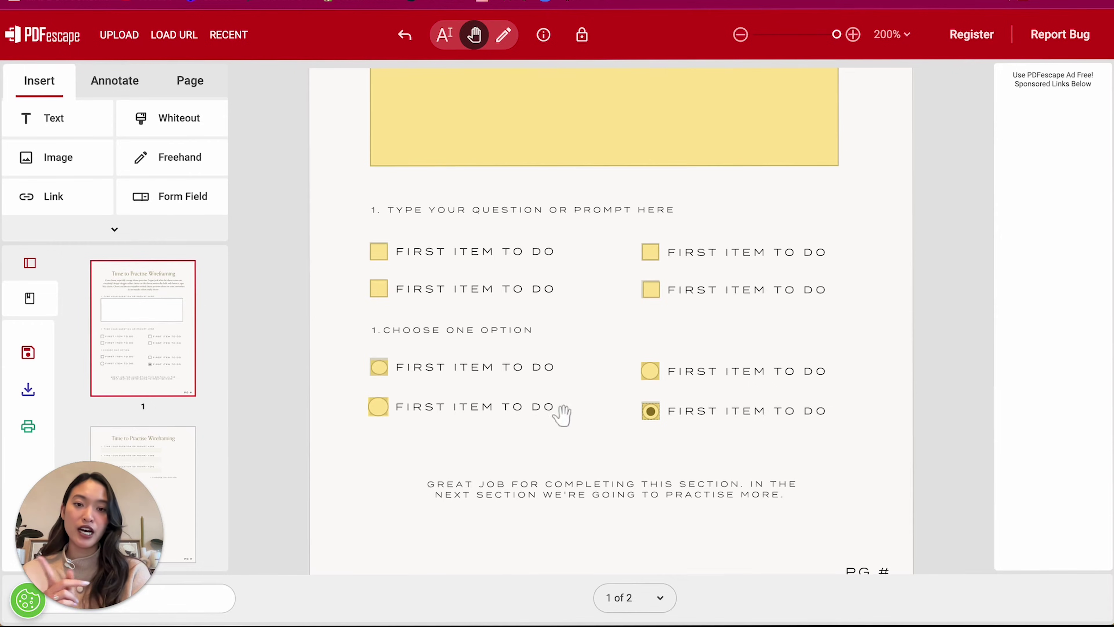
click(379, 367)
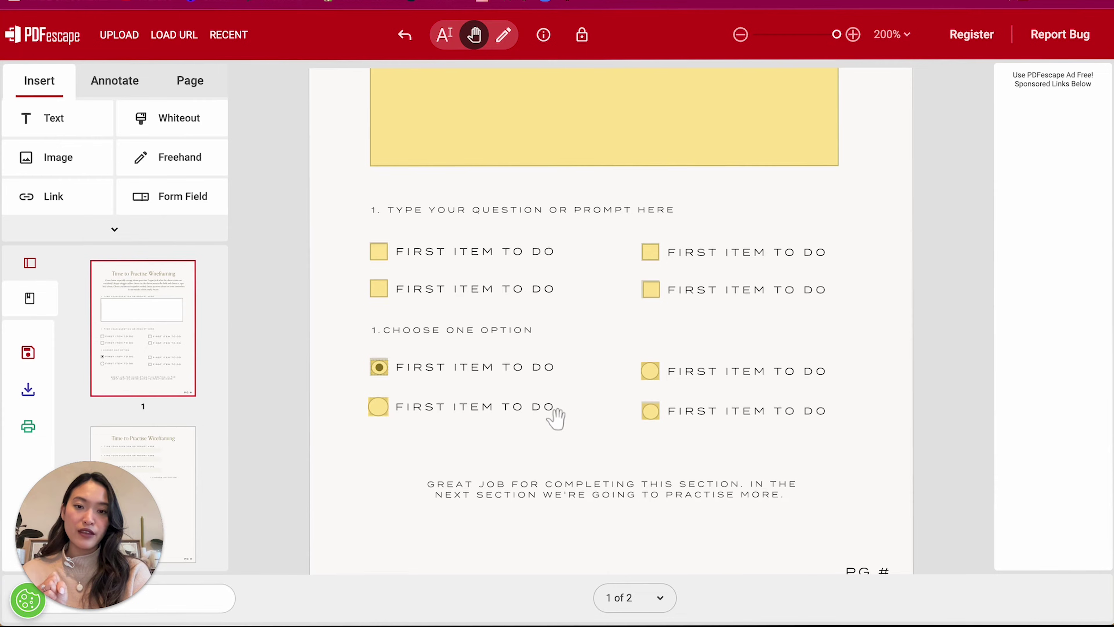
Step: Scroll to the end of page 1 and back to its question section to review the fields
click(883, 445)
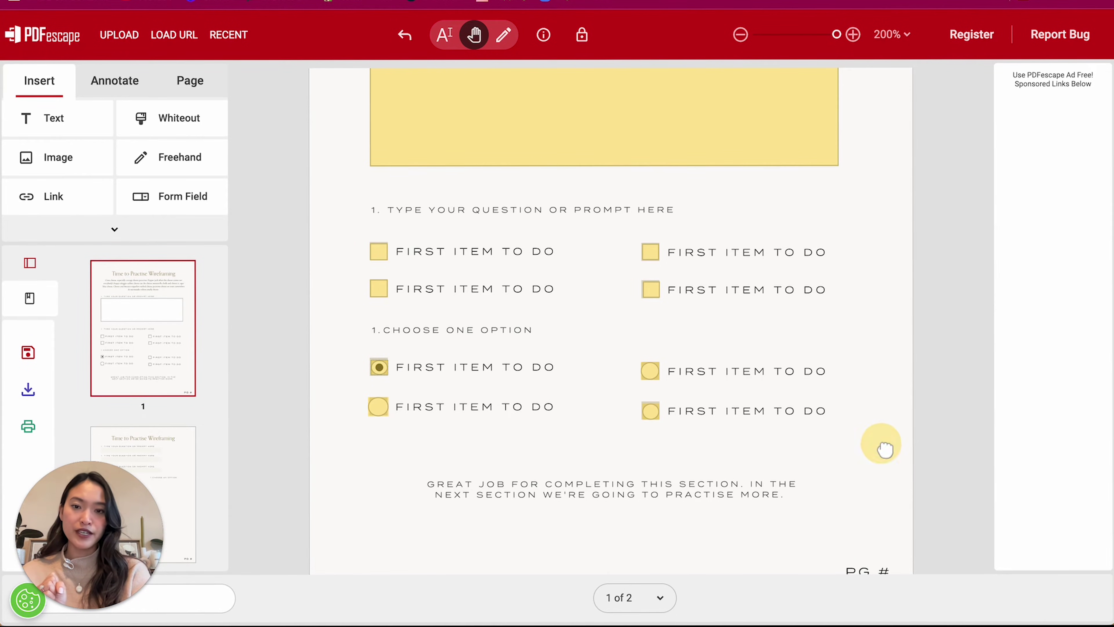
drag(885, 448, 888, 336)
drag(888, 433, 885, 473)
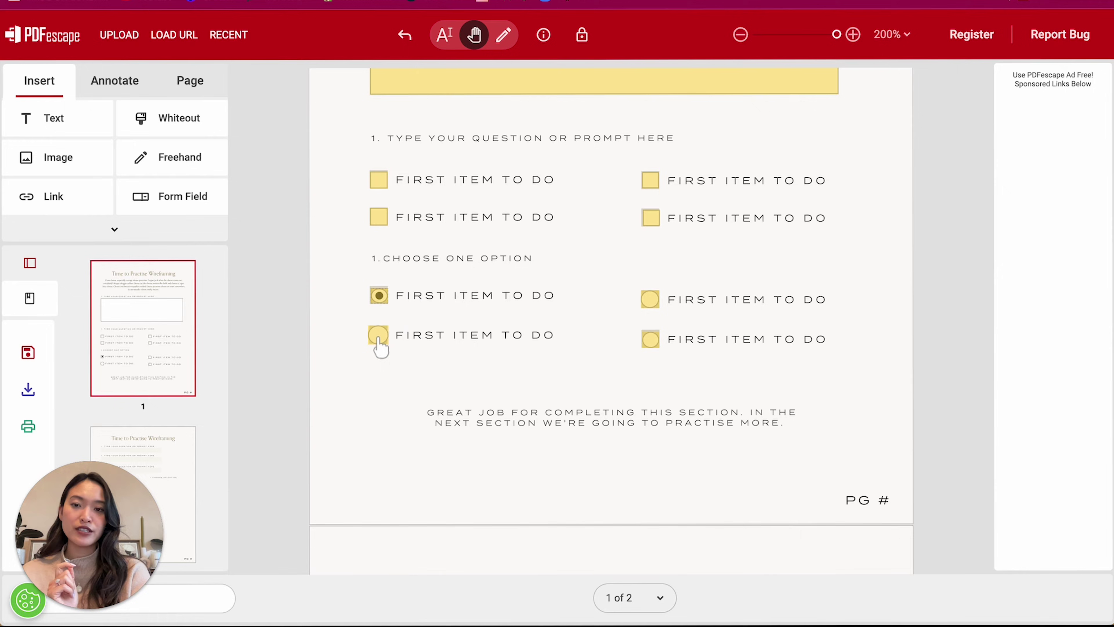
drag(562, 406, 562, 285)
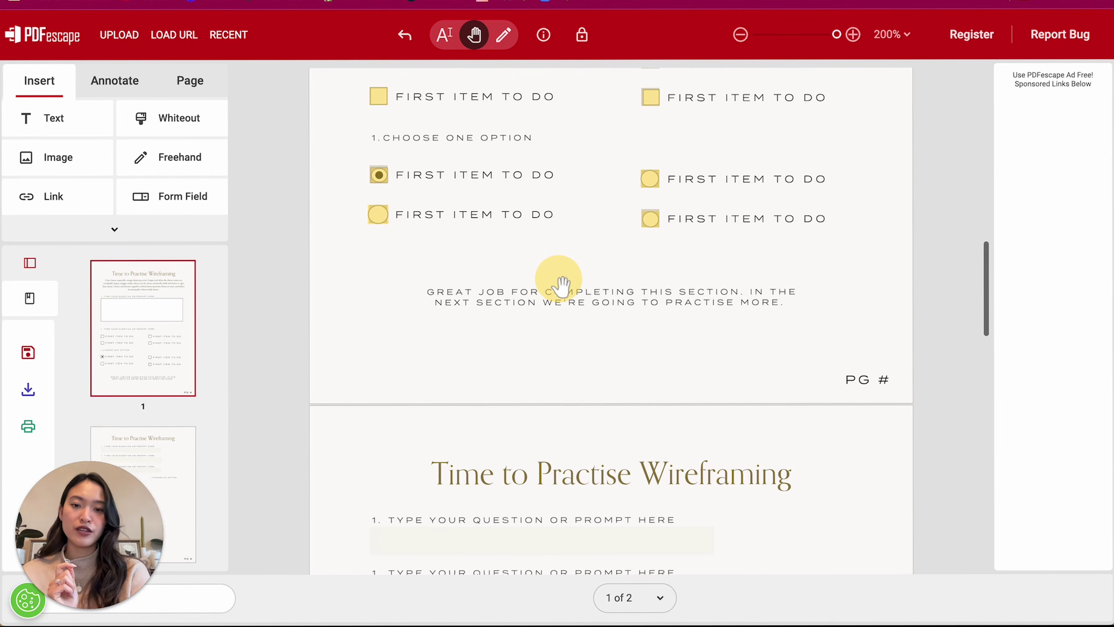
drag(495, 345, 488, 438)
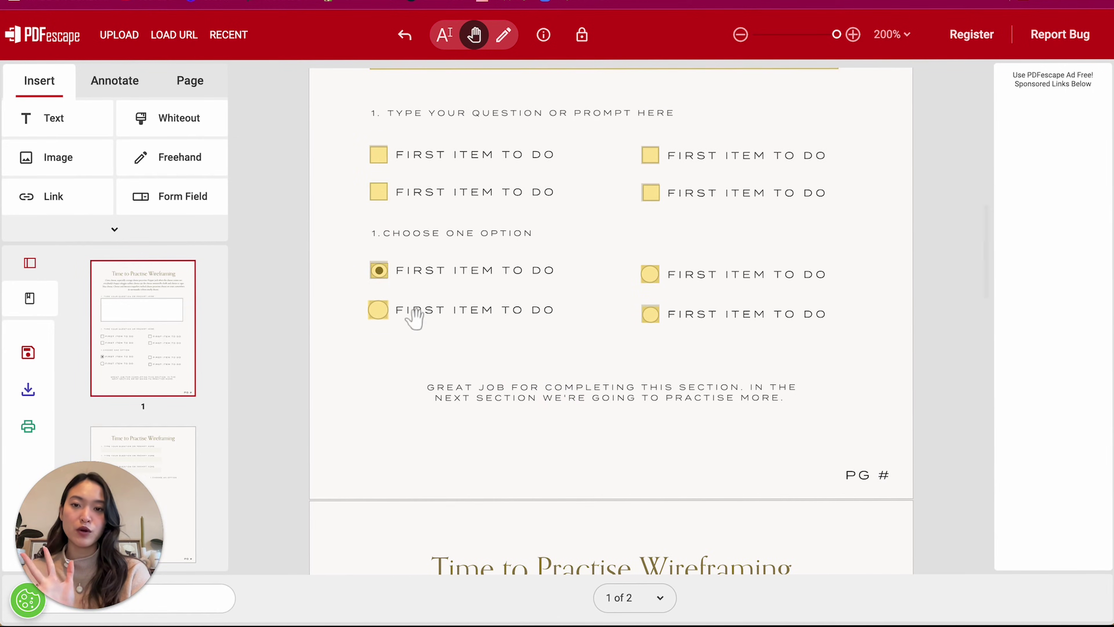
click(505, 43)
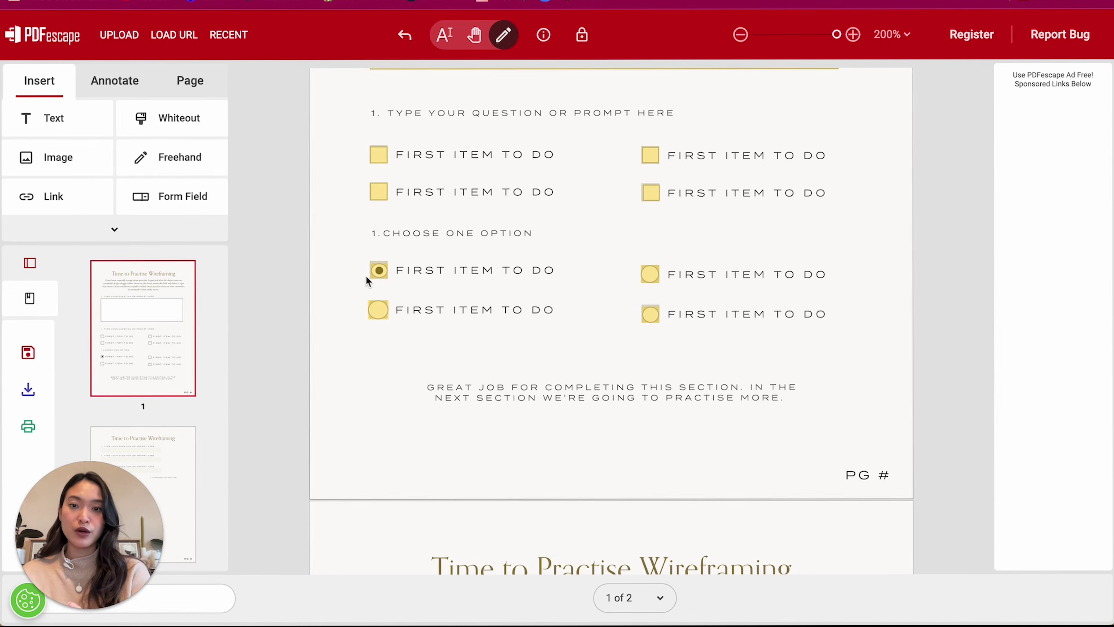
click(380, 269)
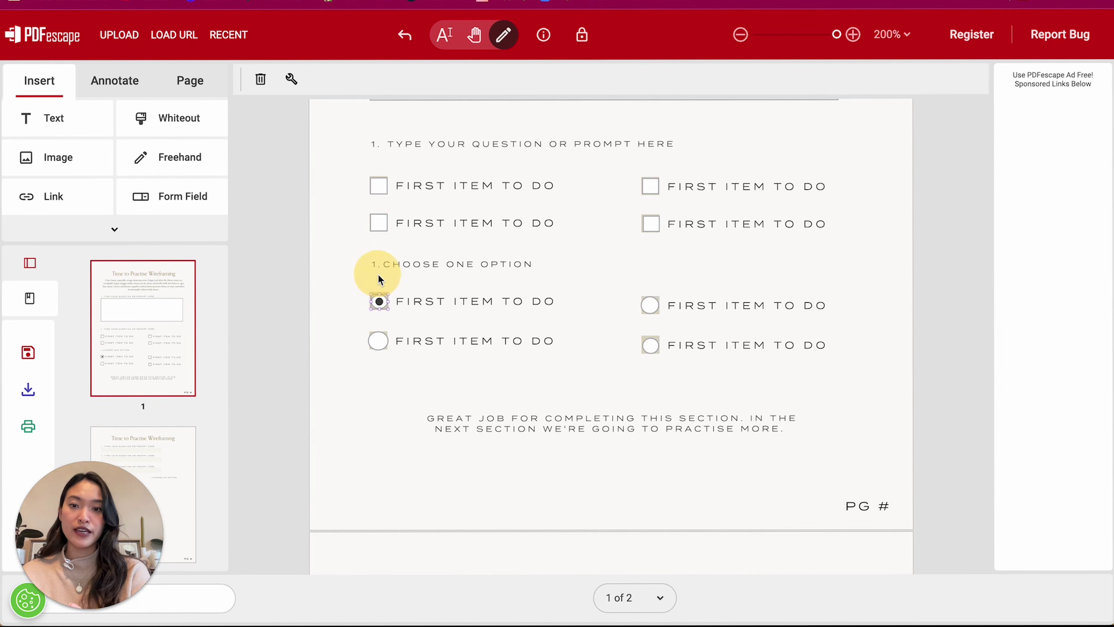
click(380, 295)
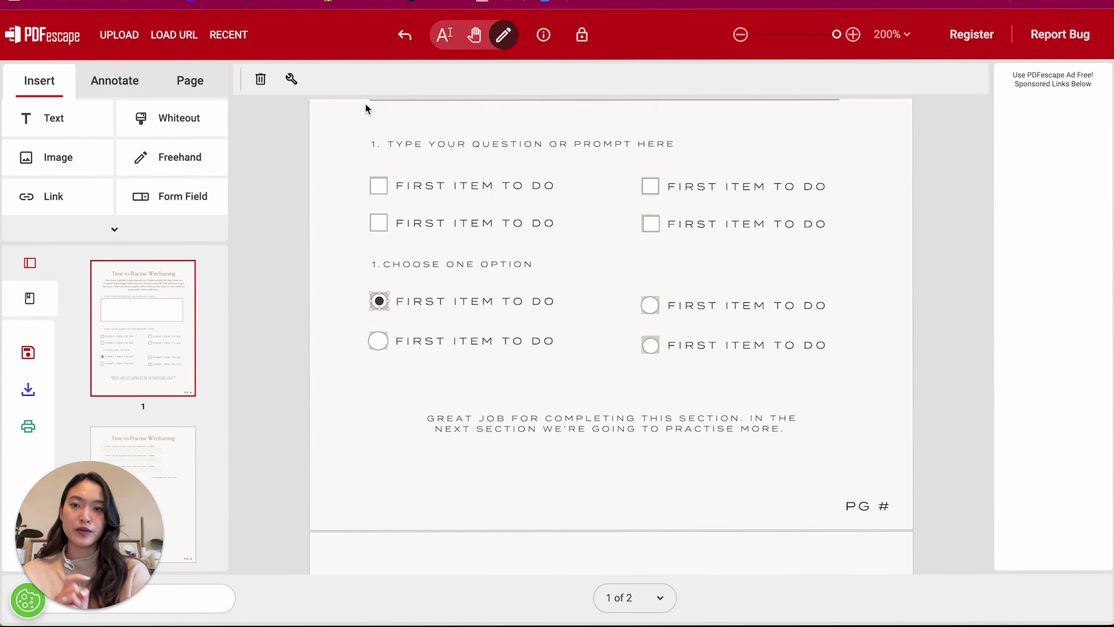
click(292, 79)
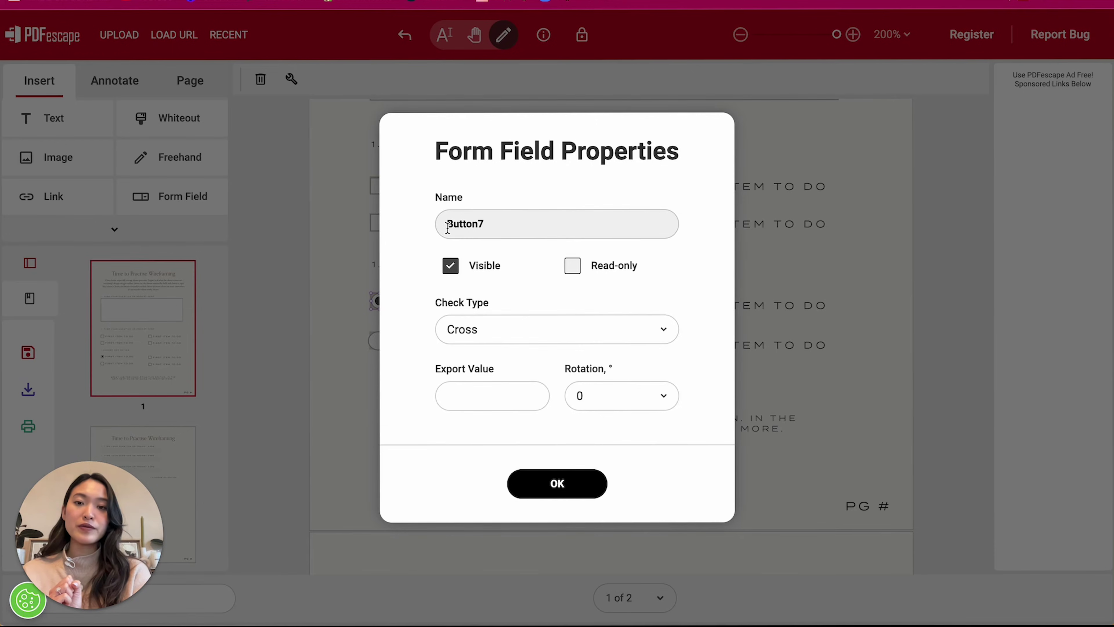
click(552, 488)
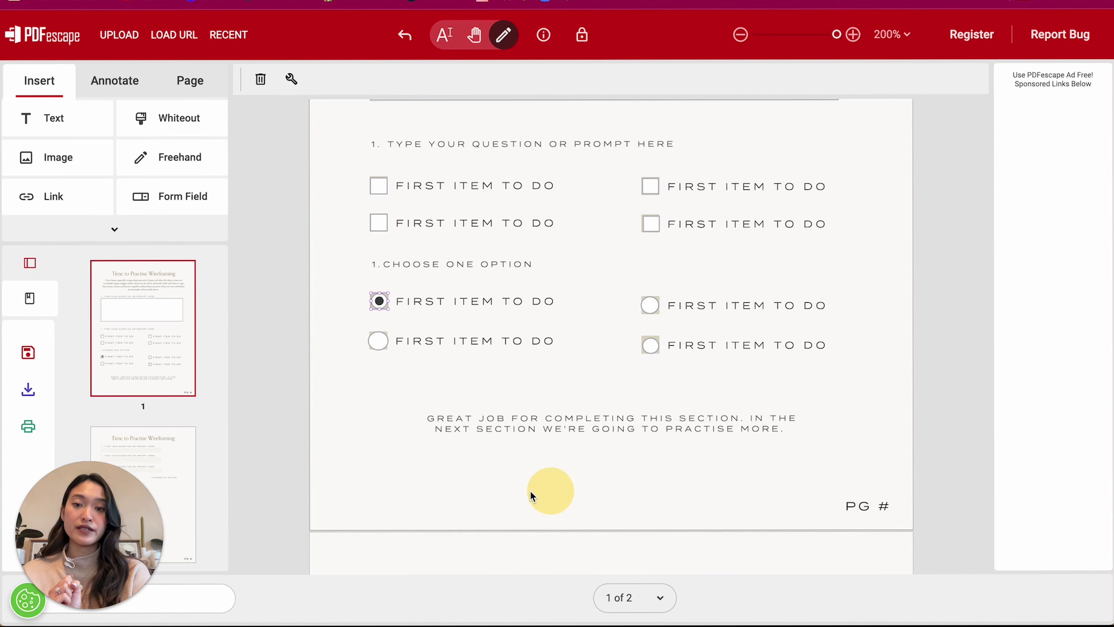
click(380, 341)
click(291, 79)
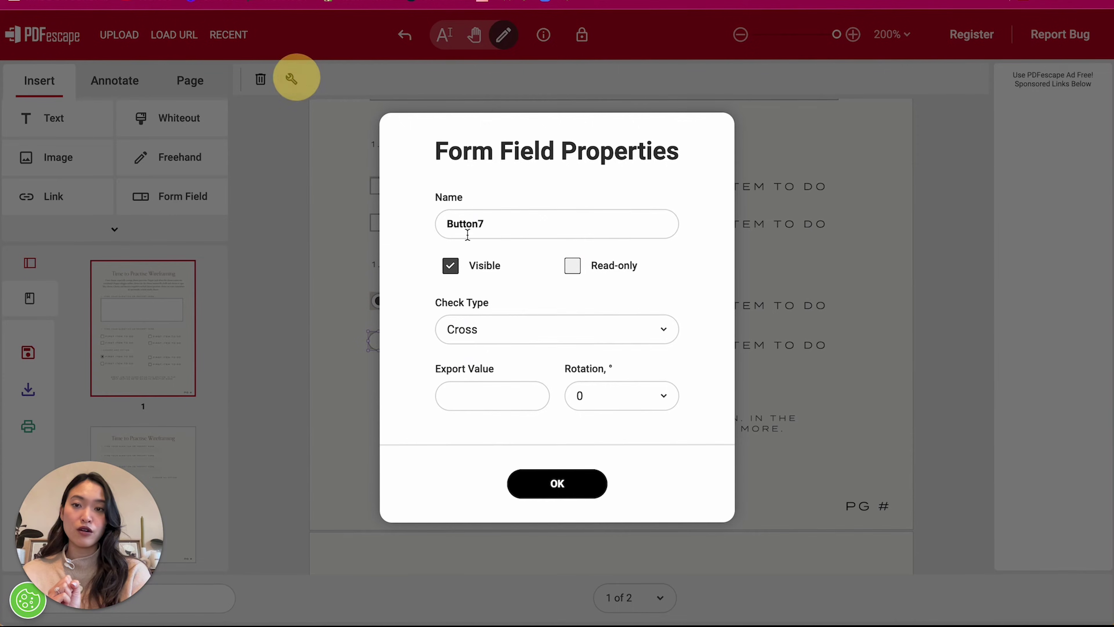
click(549, 479)
click(645, 303)
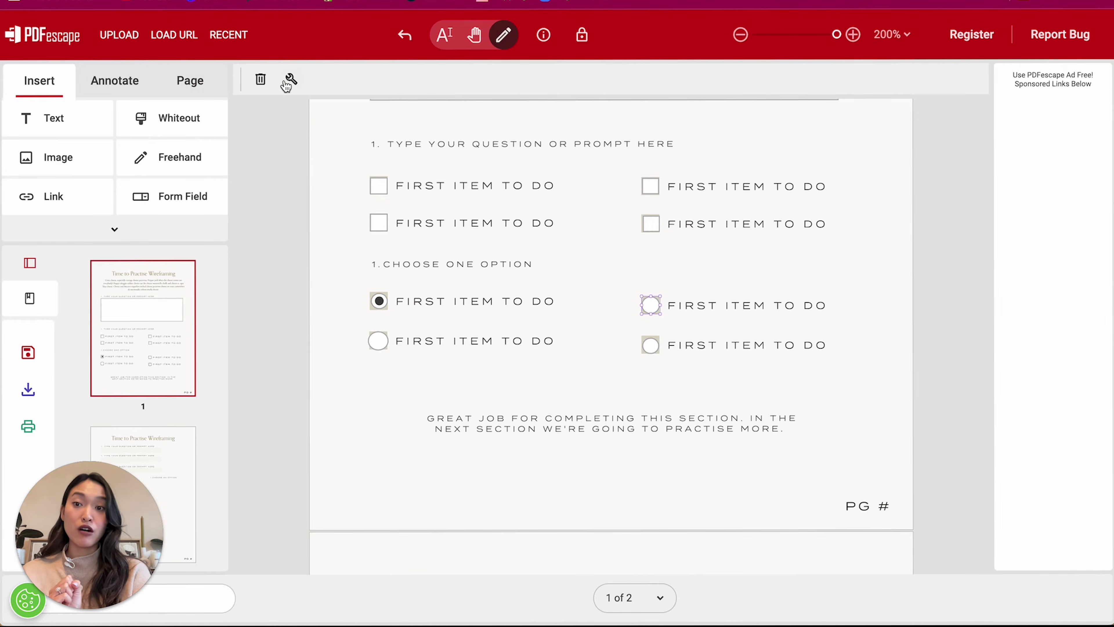
click(286, 84)
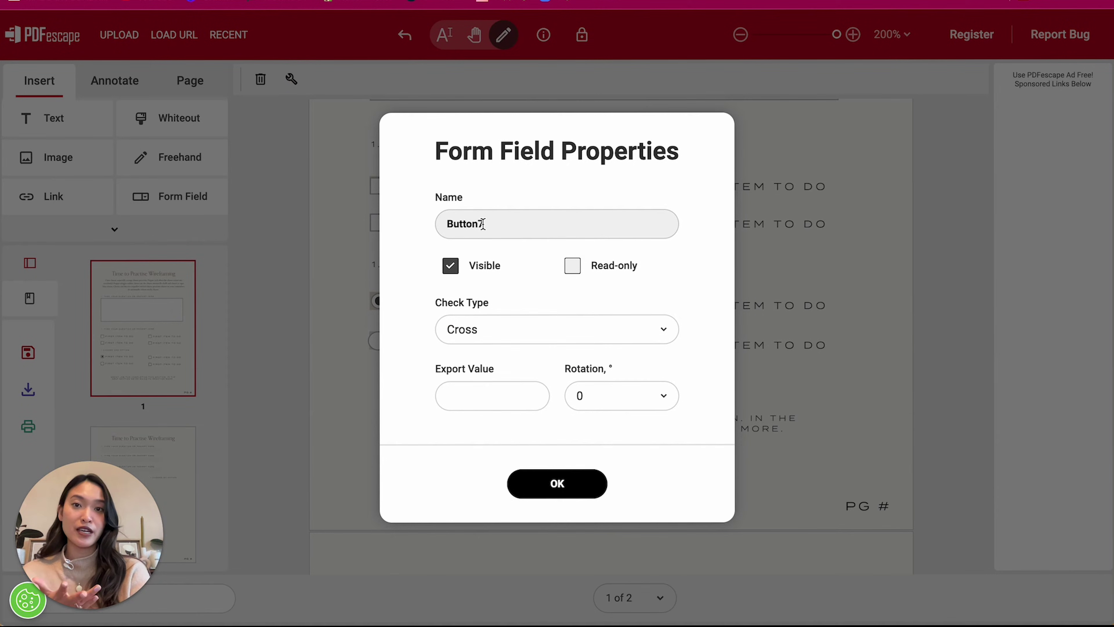
click(540, 493)
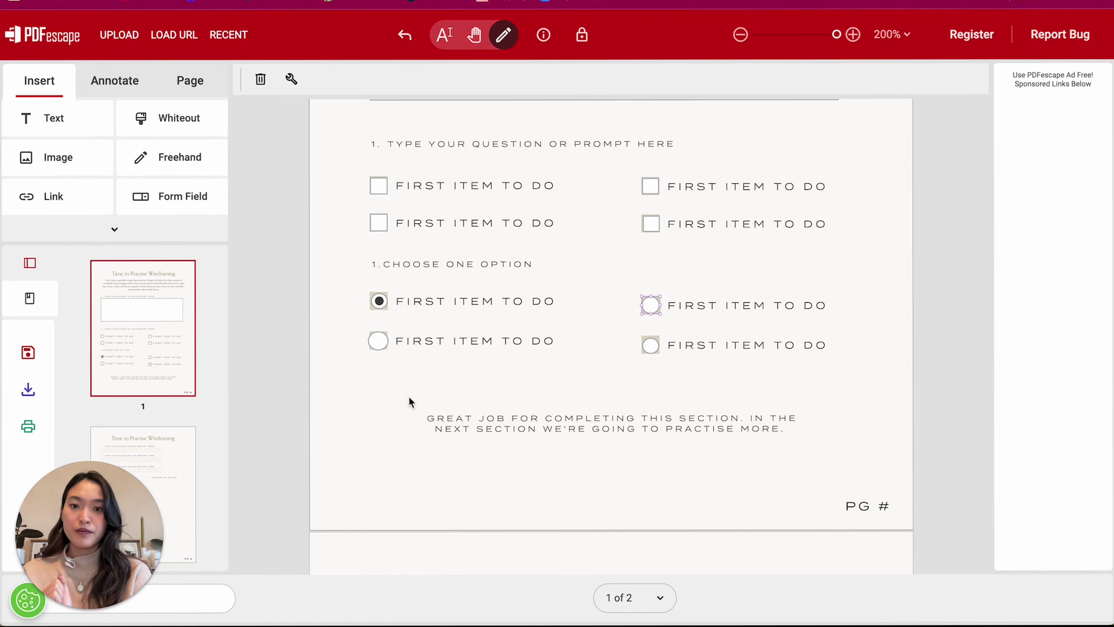
click(179, 198)
click(512, 313)
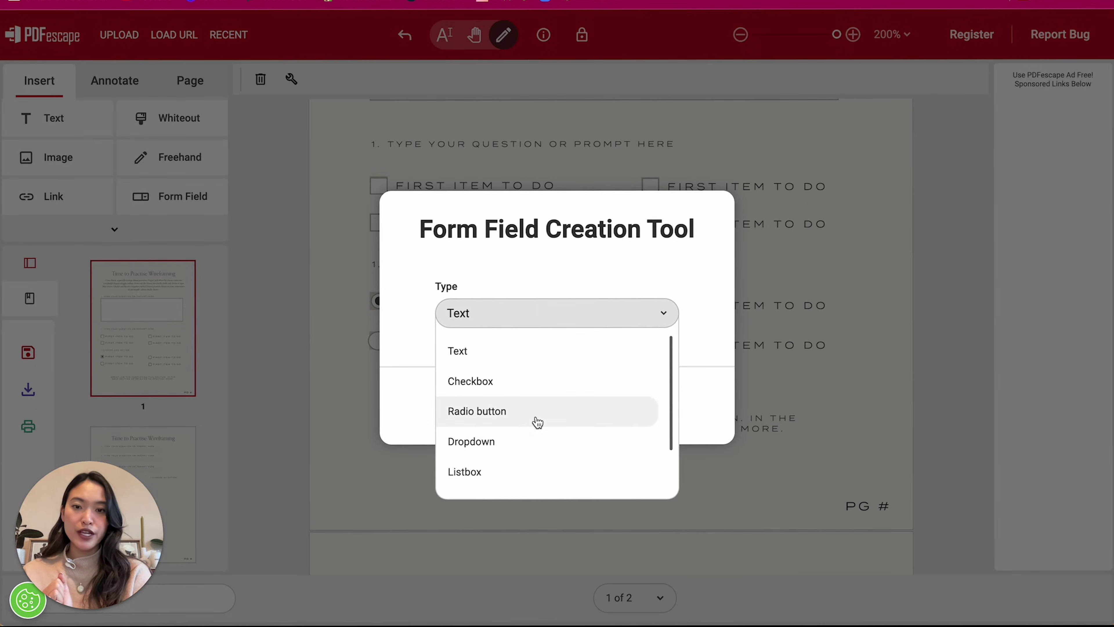
click(702, 252)
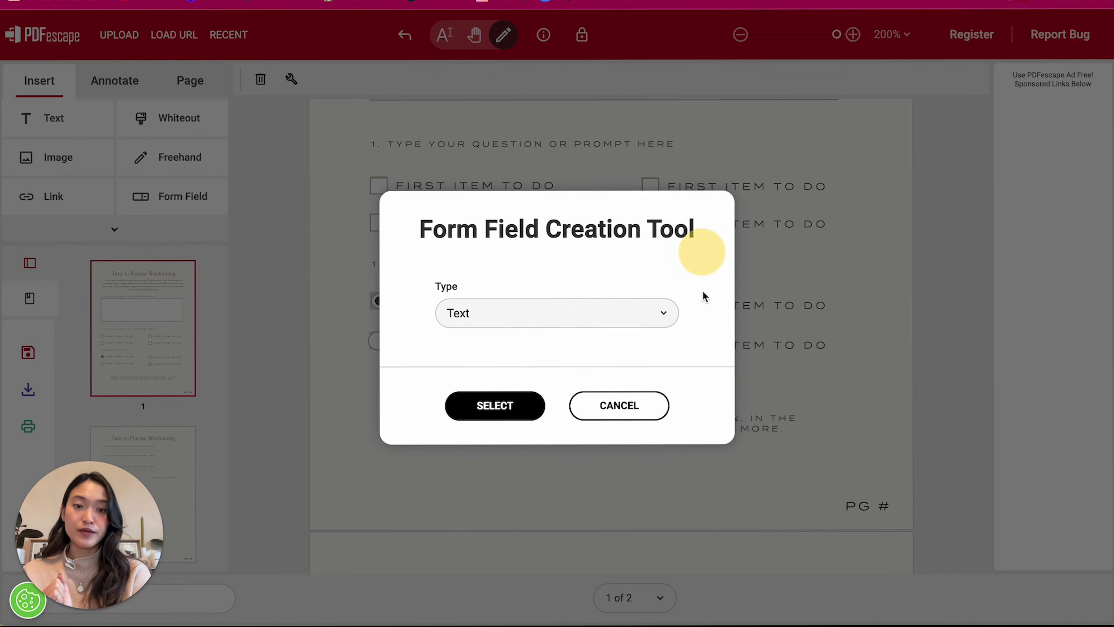
click(600, 406)
Step: Move to page 2 and draw three Text fields beneath its three prompt lines
click(475, 35)
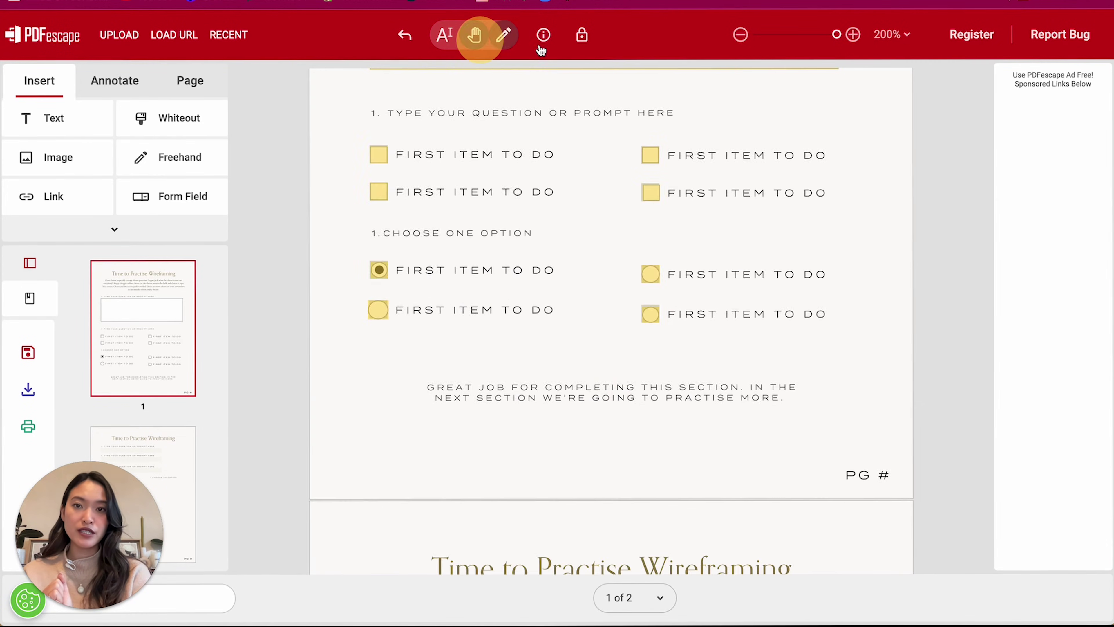
drag(883, 417, 894, 195)
drag(868, 433, 864, 235)
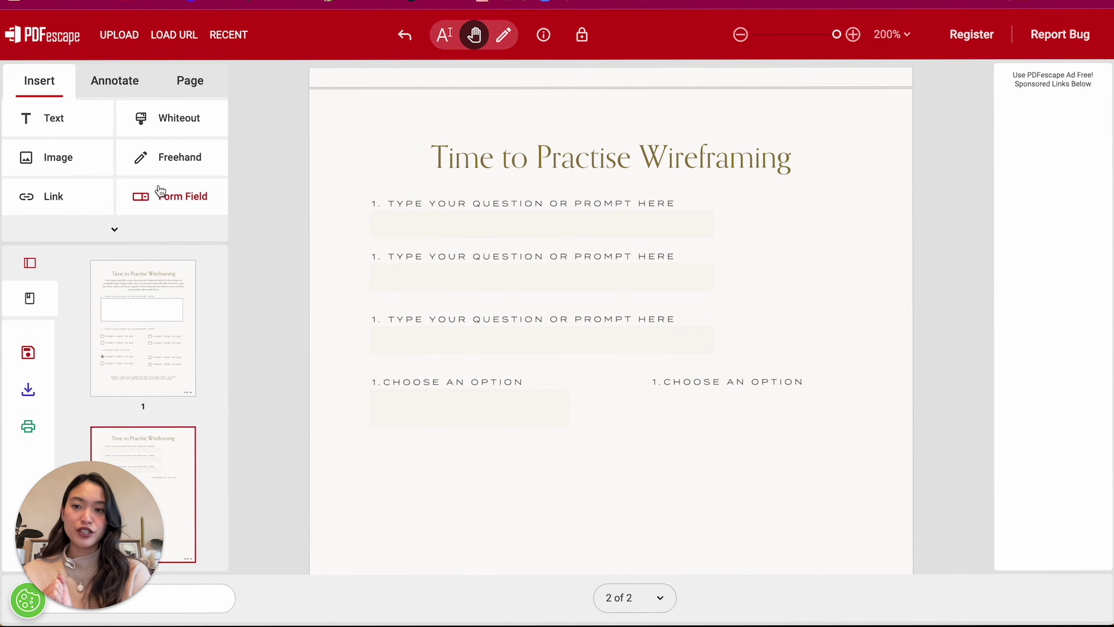
click(165, 197)
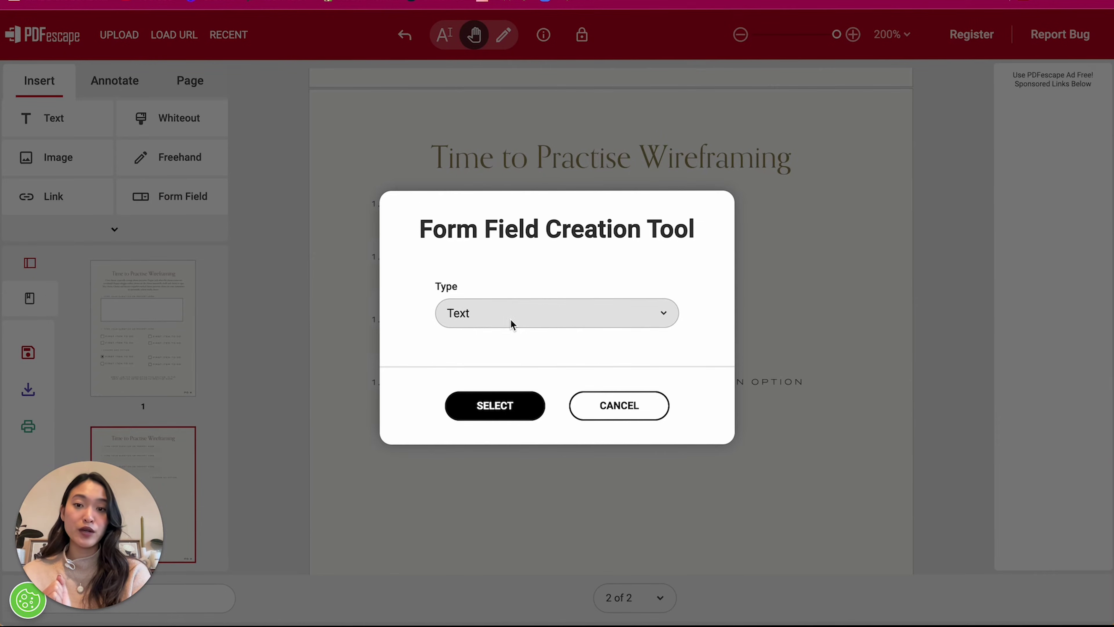
click(495, 406)
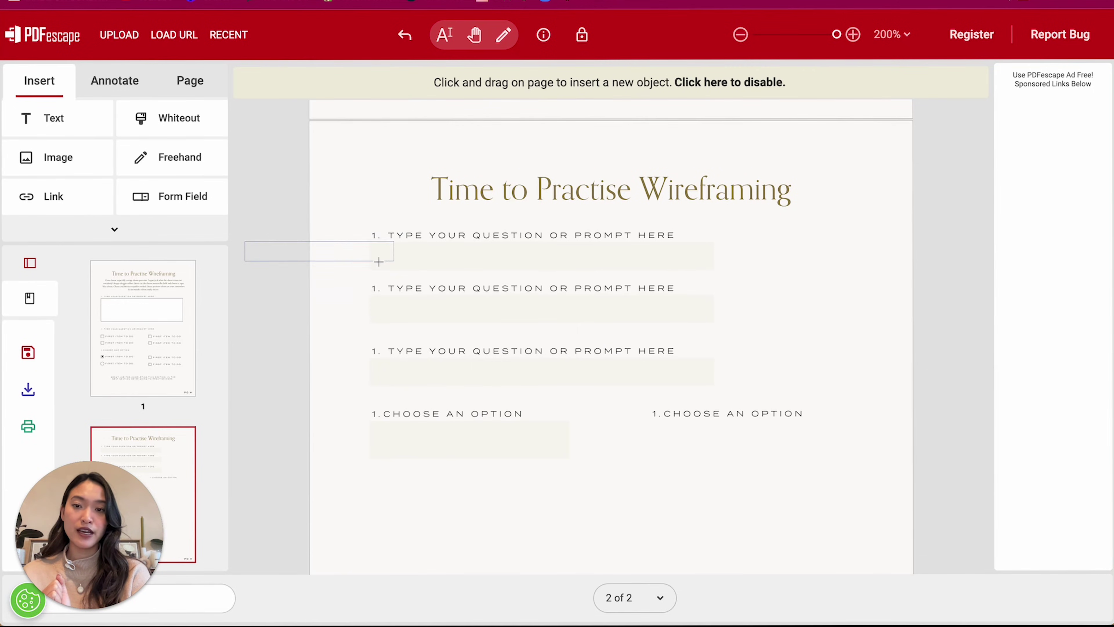
drag(371, 245, 712, 269)
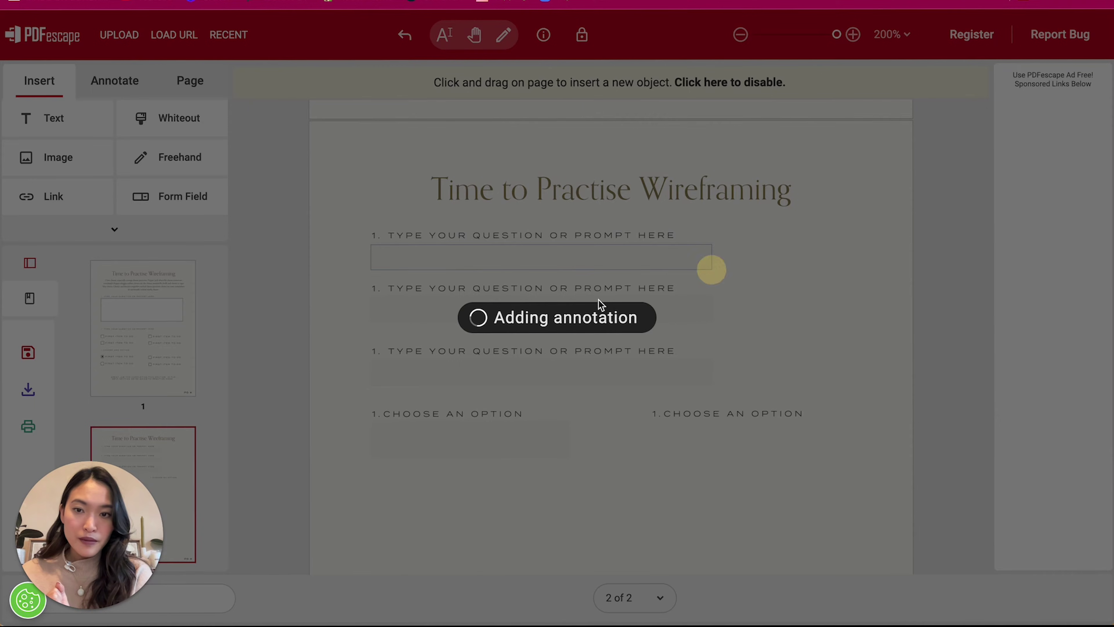
drag(369, 297, 714, 324)
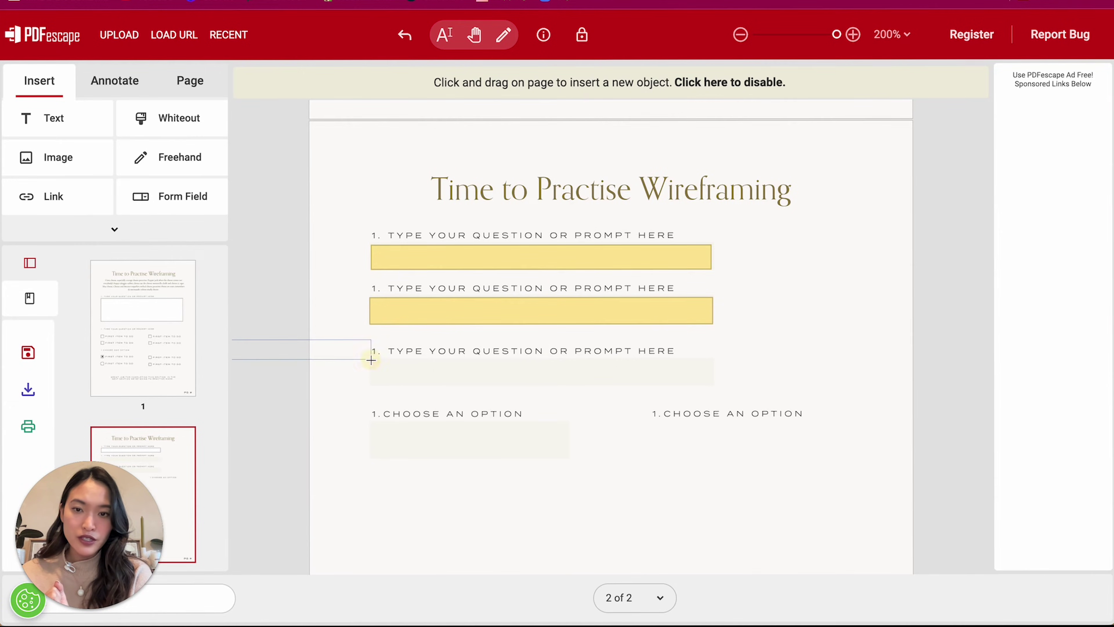
drag(372, 359, 716, 386)
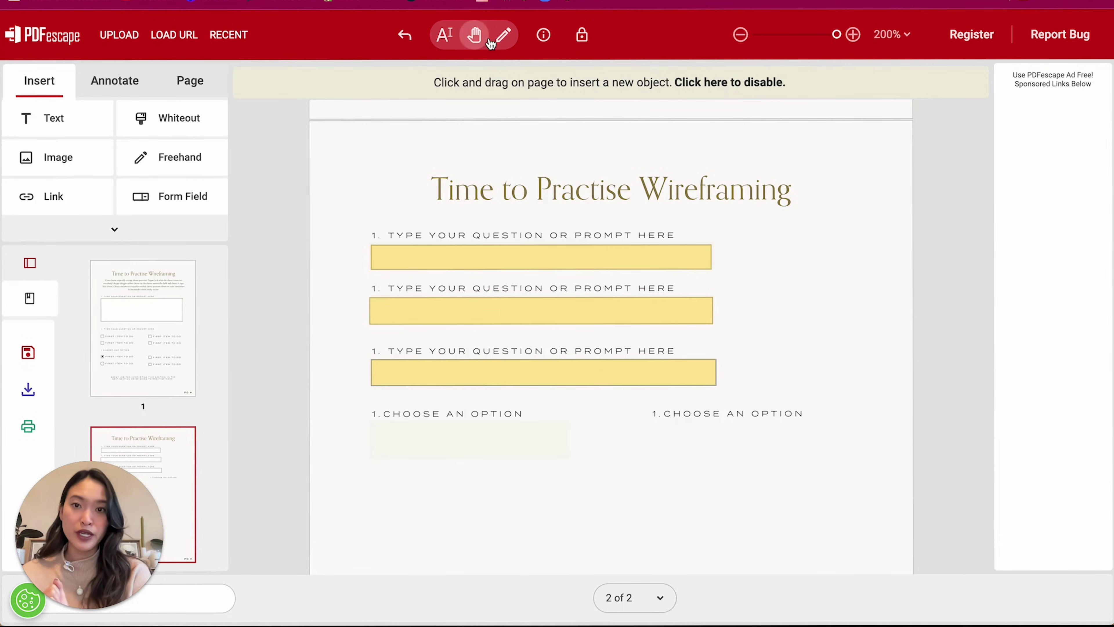
click(500, 37)
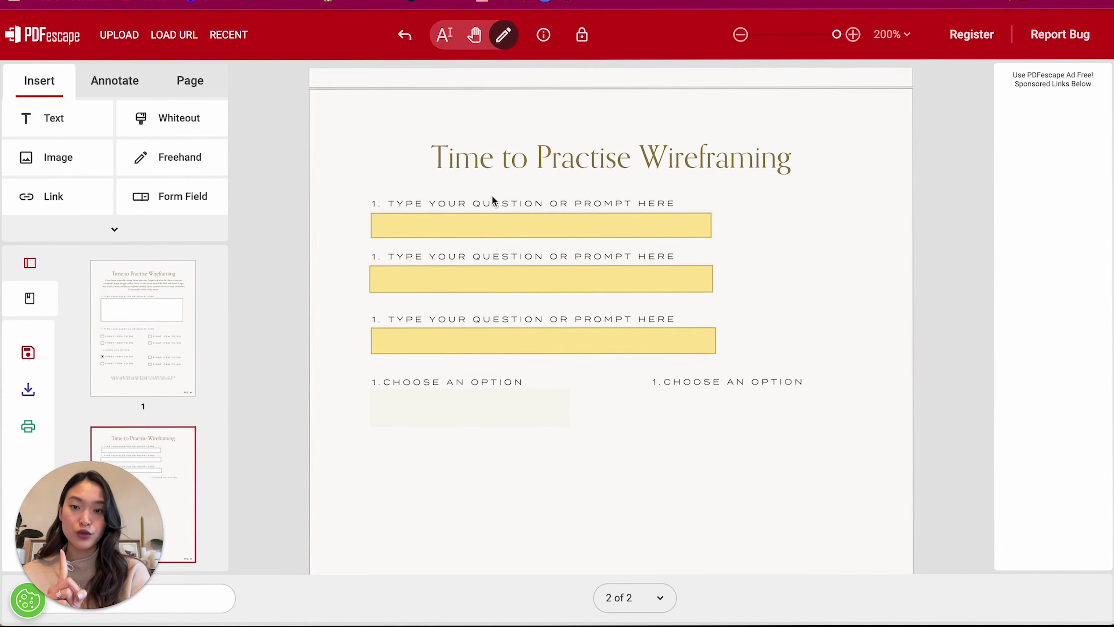
click(476, 225)
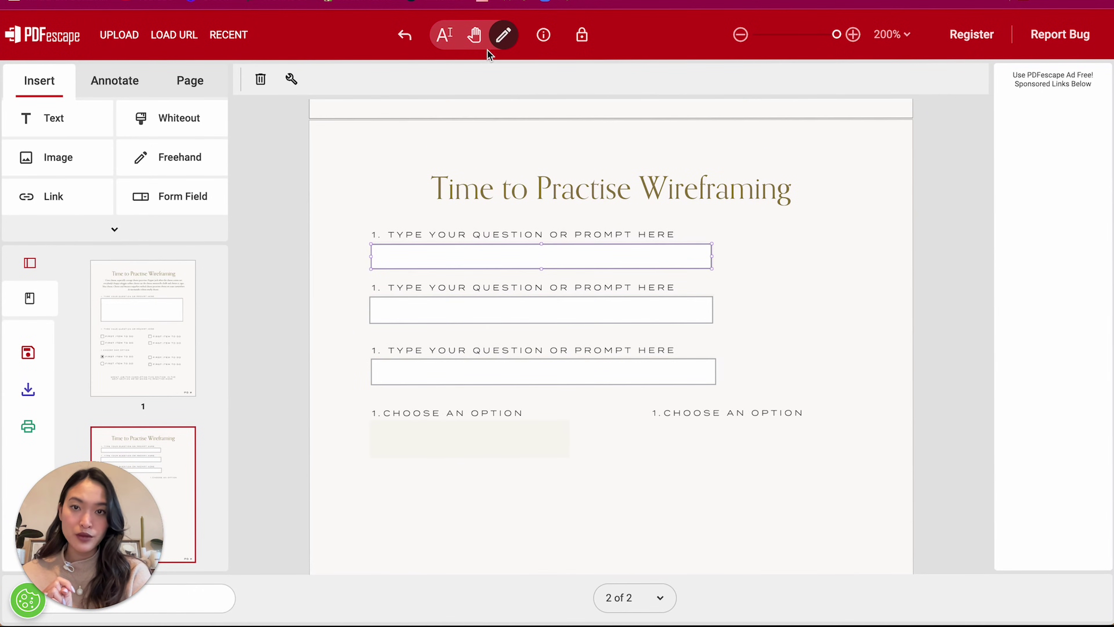
click(292, 79)
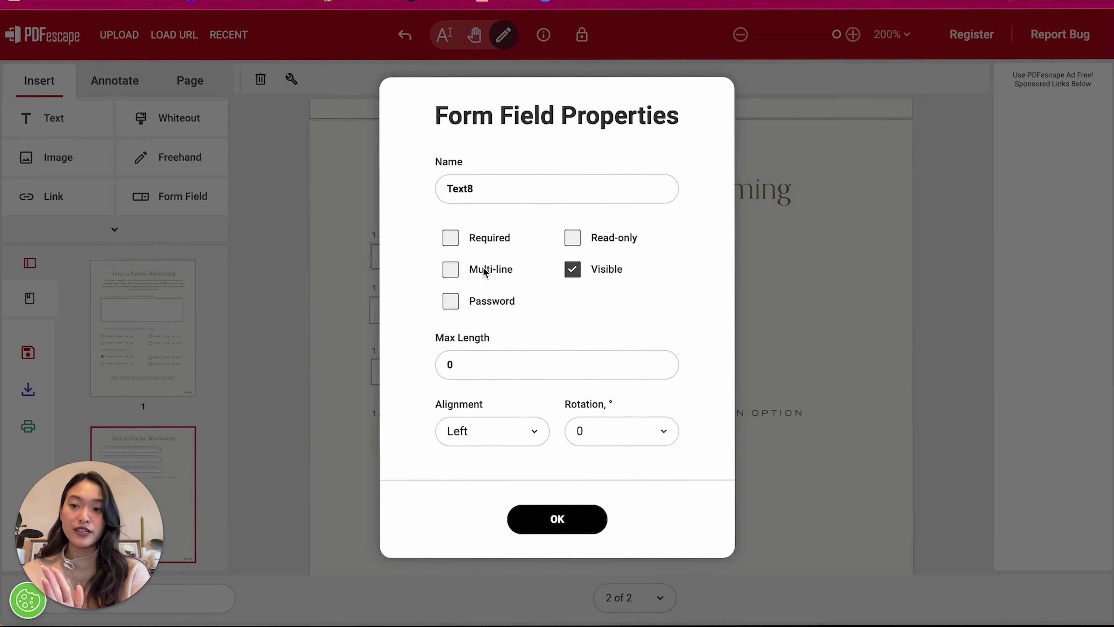
click(539, 529)
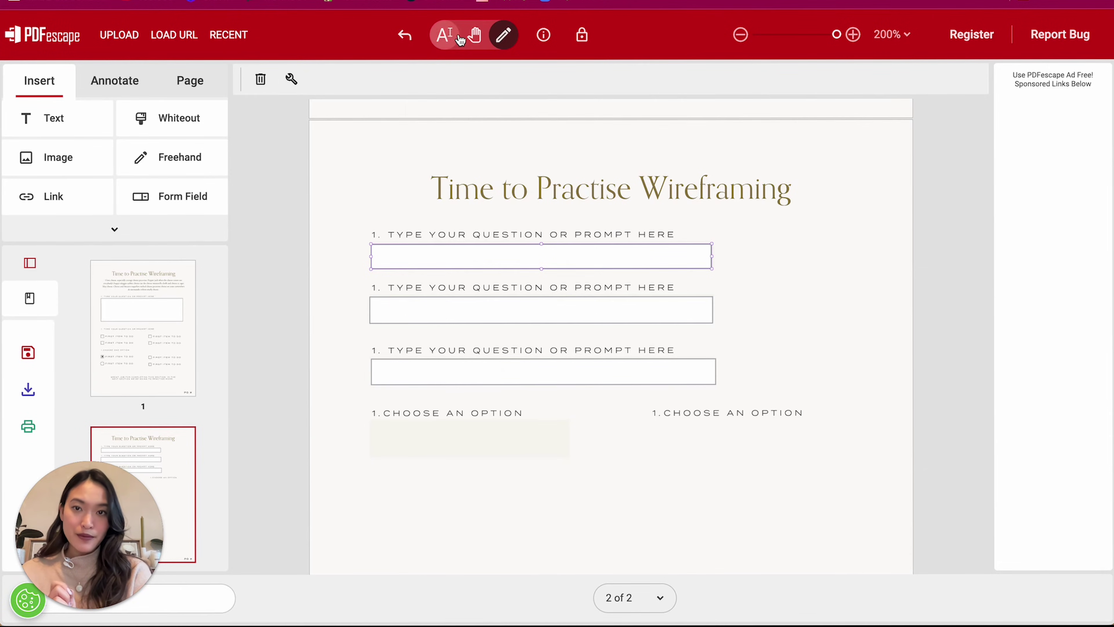
click(474, 35)
drag(435, 434, 437, 343)
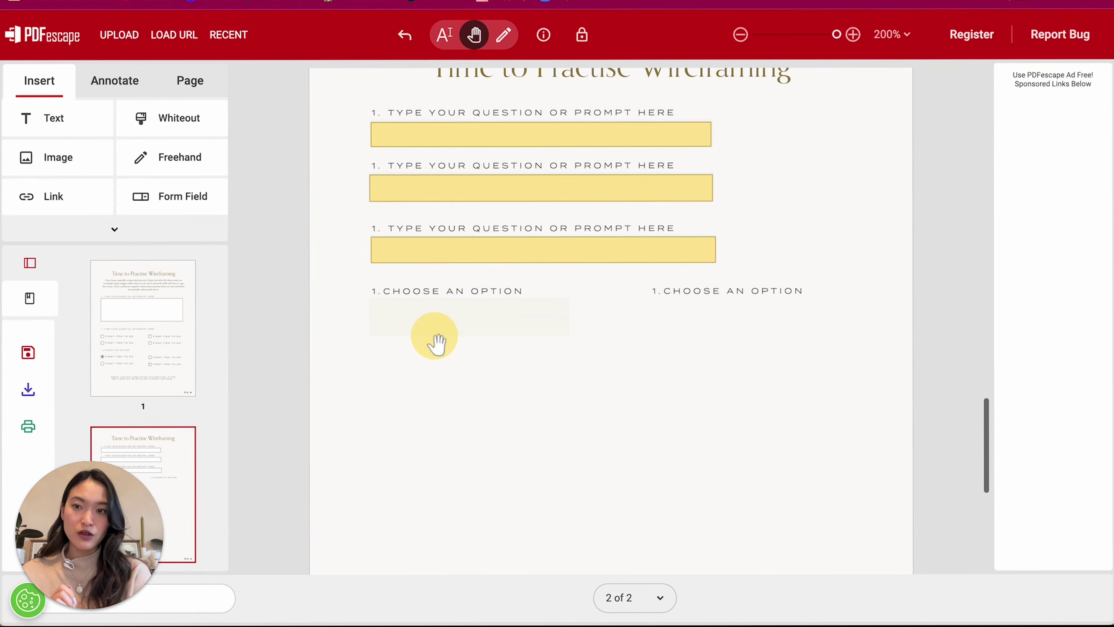
Step: Draw a Dropdown field under the left CHOOSE AN OPTION heading and nudge it just beneath the label
click(175, 203)
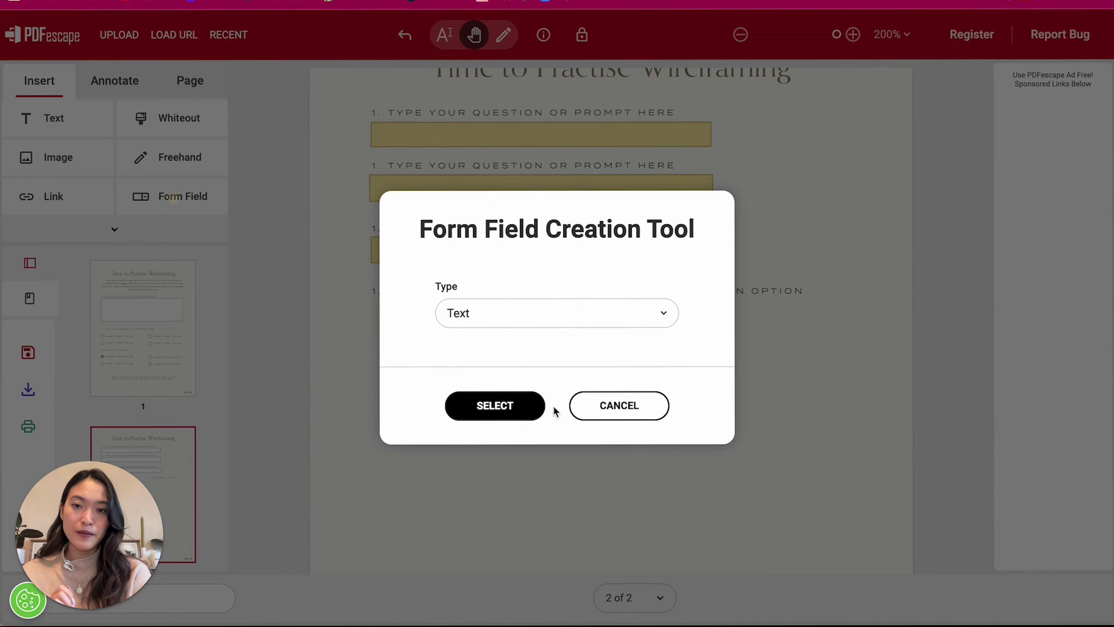
click(489, 319)
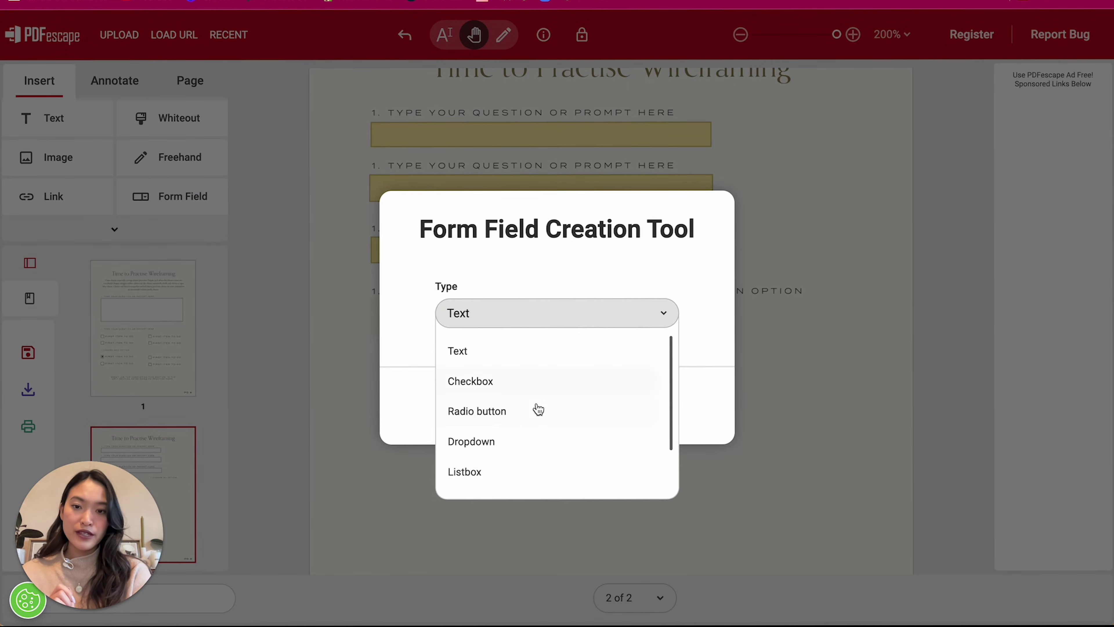
click(522, 439)
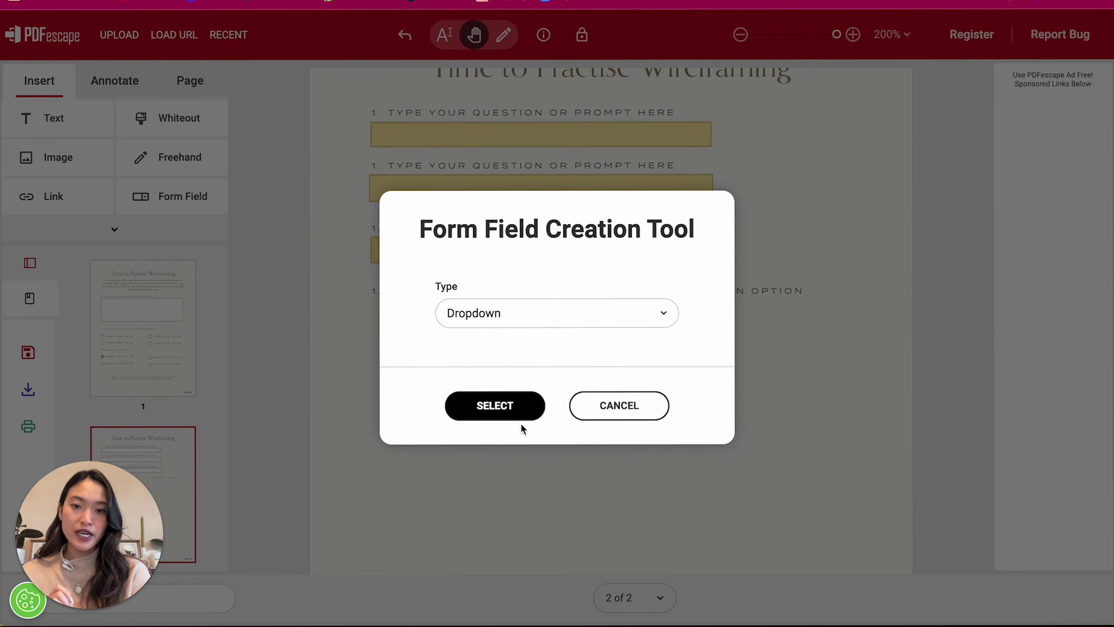
click(494, 405)
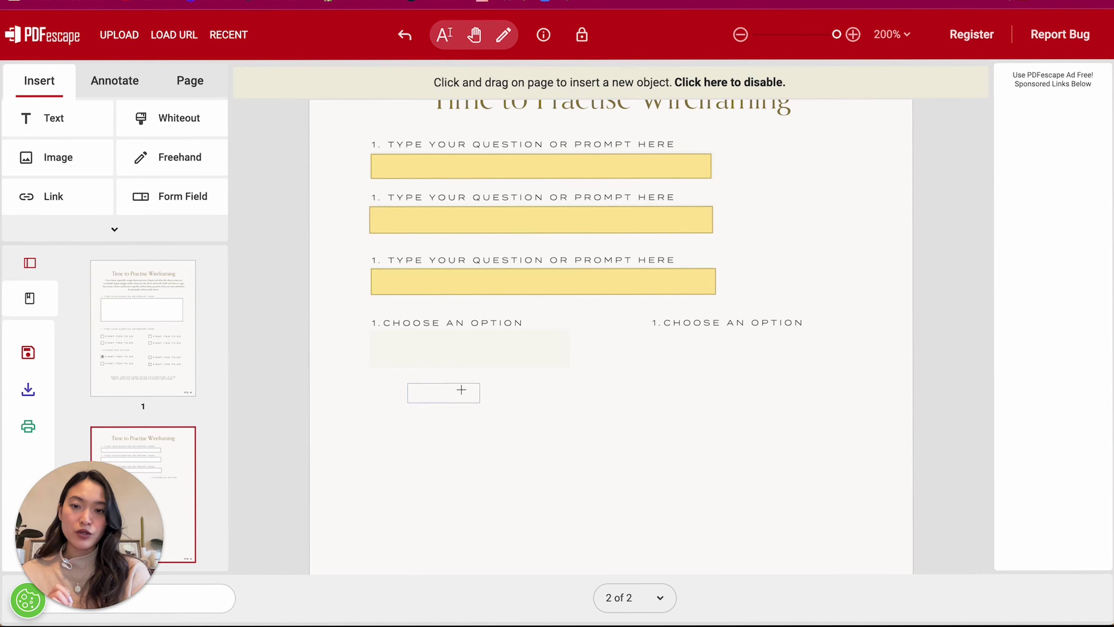
drag(371, 334, 567, 366)
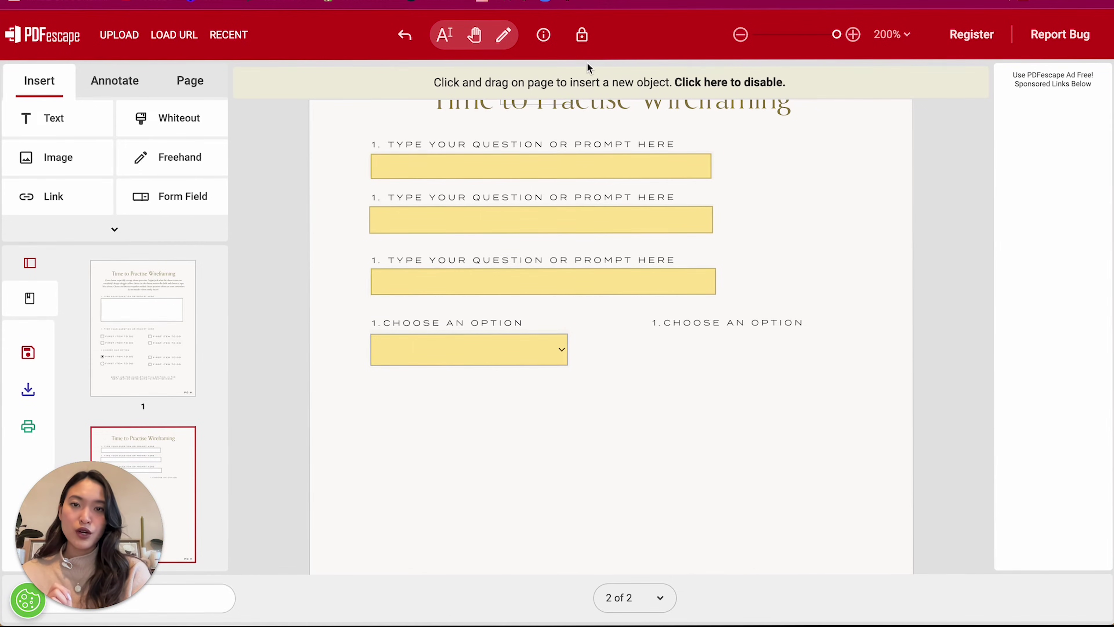
click(505, 40)
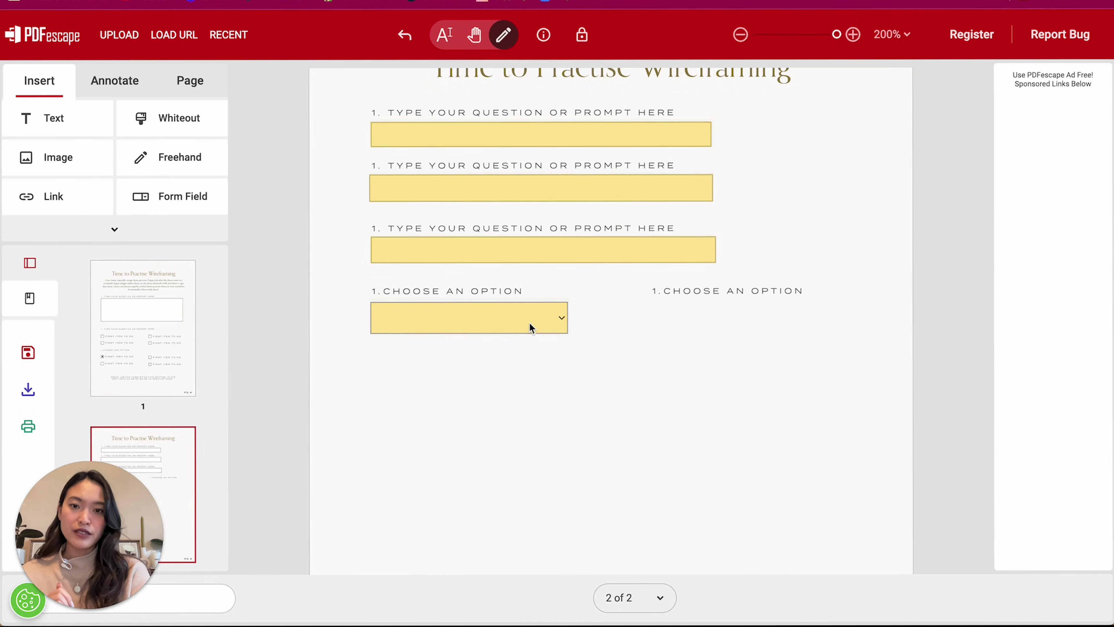
double_click(461, 326)
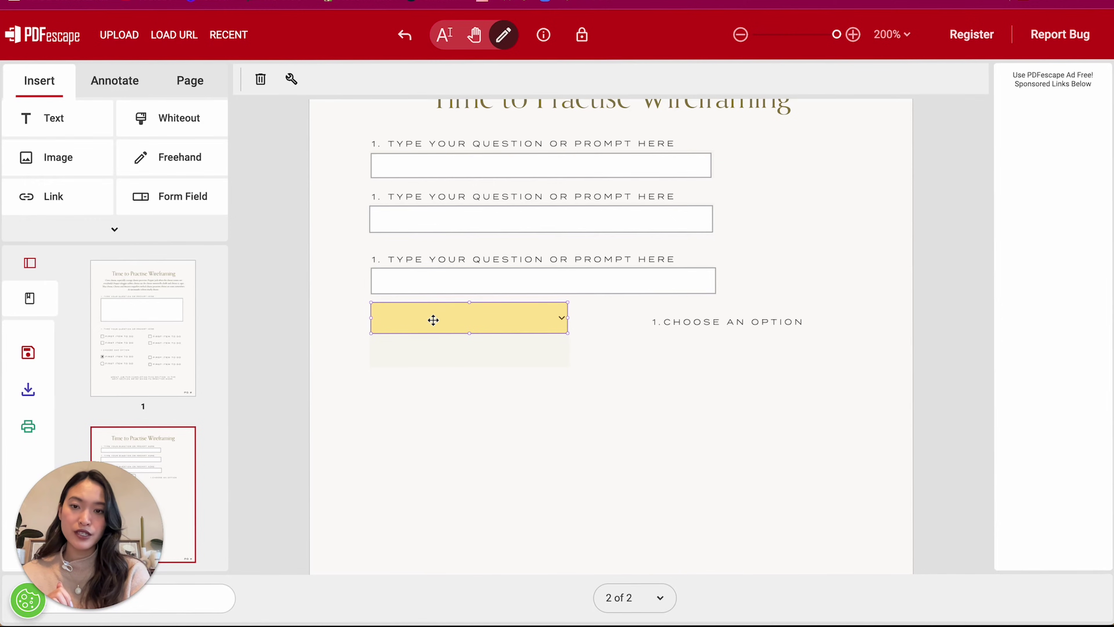
drag(433, 319, 434, 352)
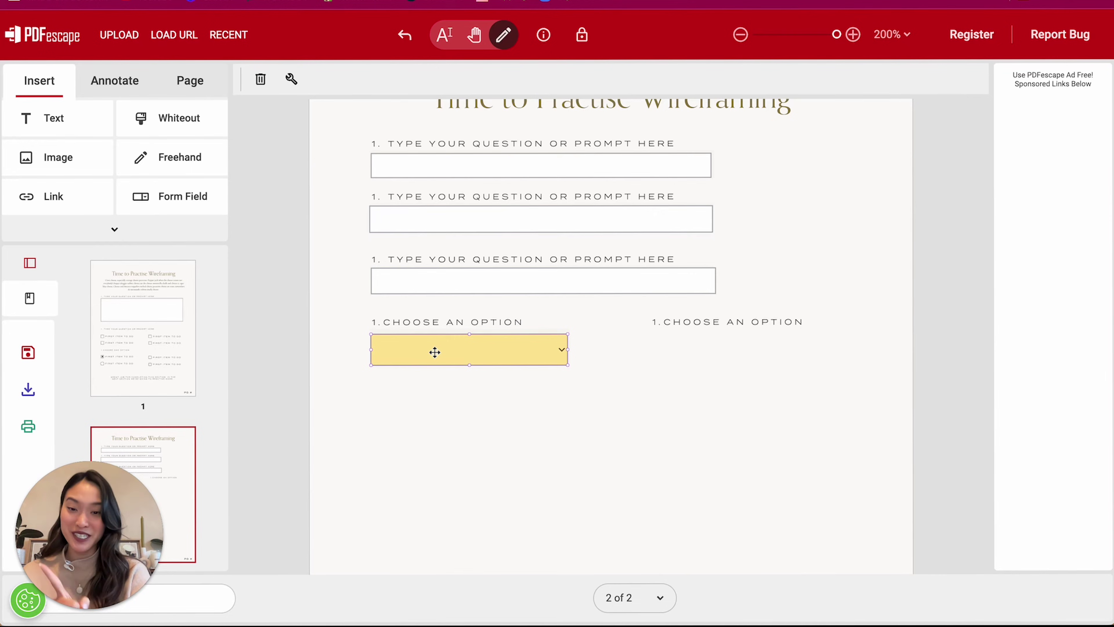
Step: Accept the dropdown's default Option 1–4 list, then test it by choosing Option 3
click(291, 79)
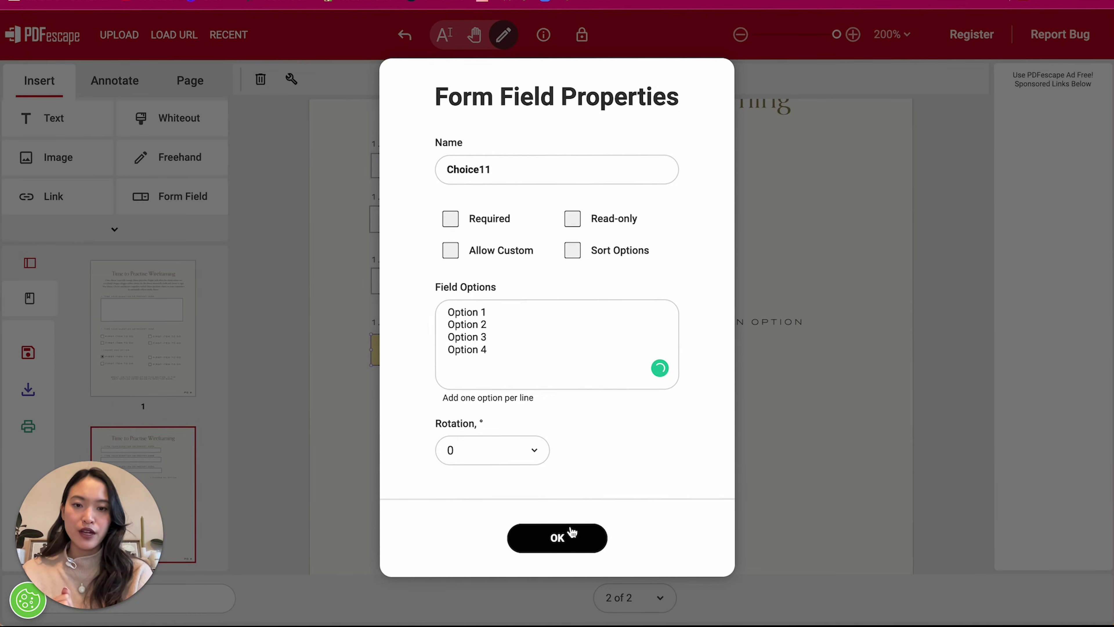
click(571, 536)
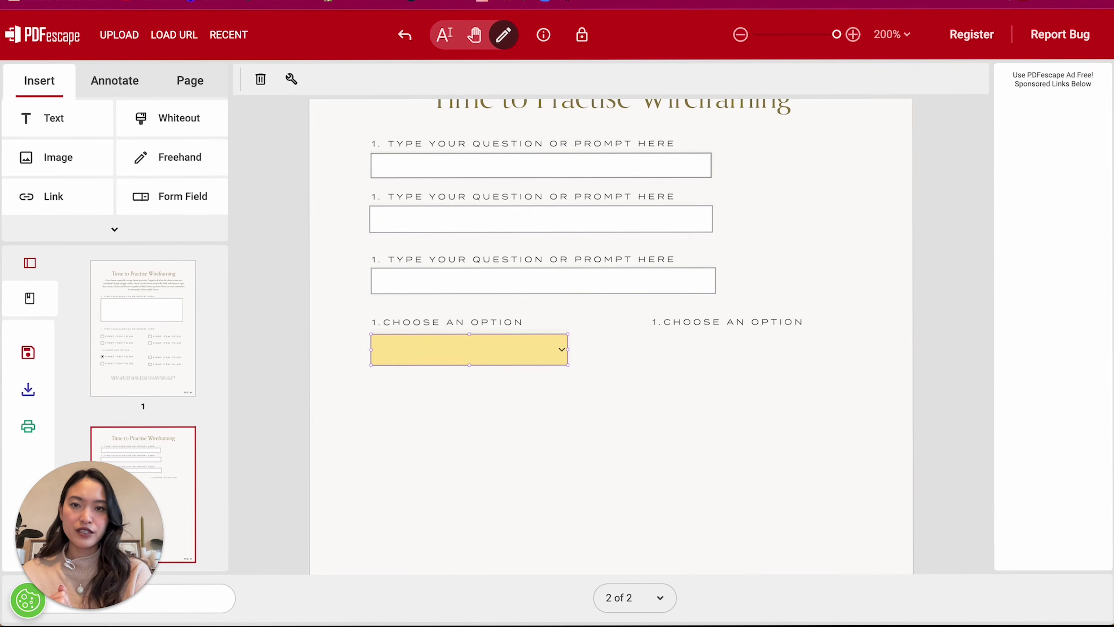
click(474, 35)
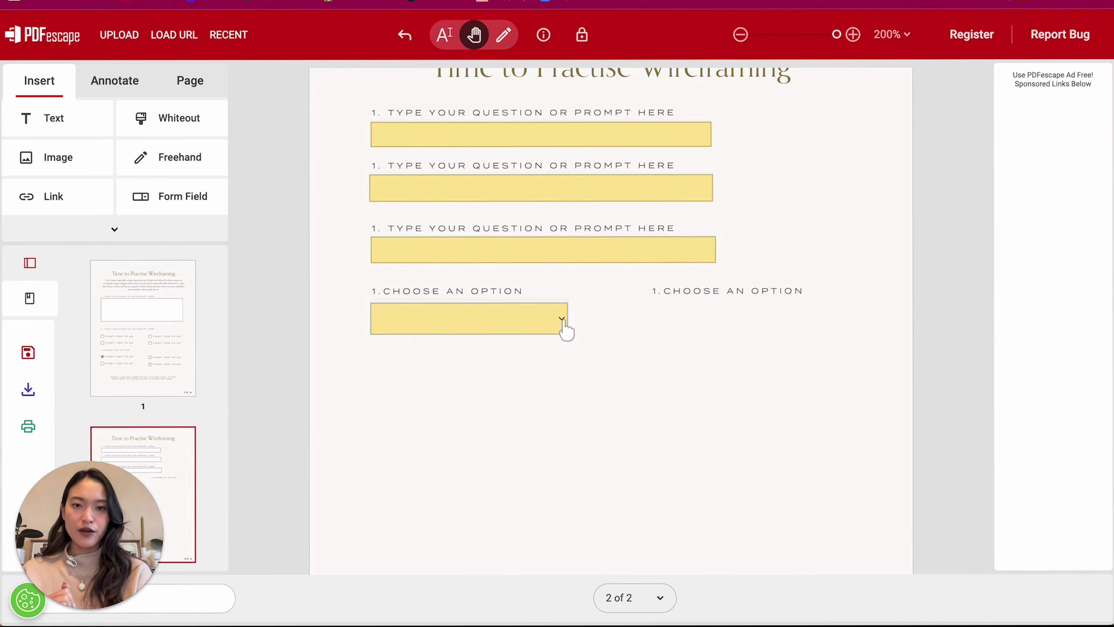
click(562, 320)
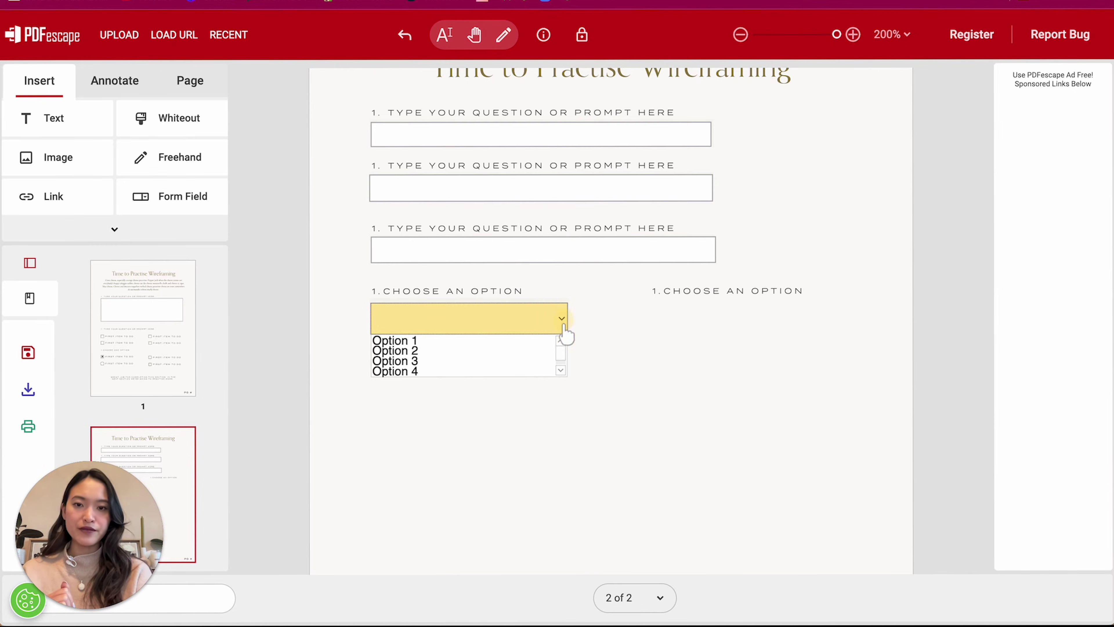
click(415, 360)
click(794, 414)
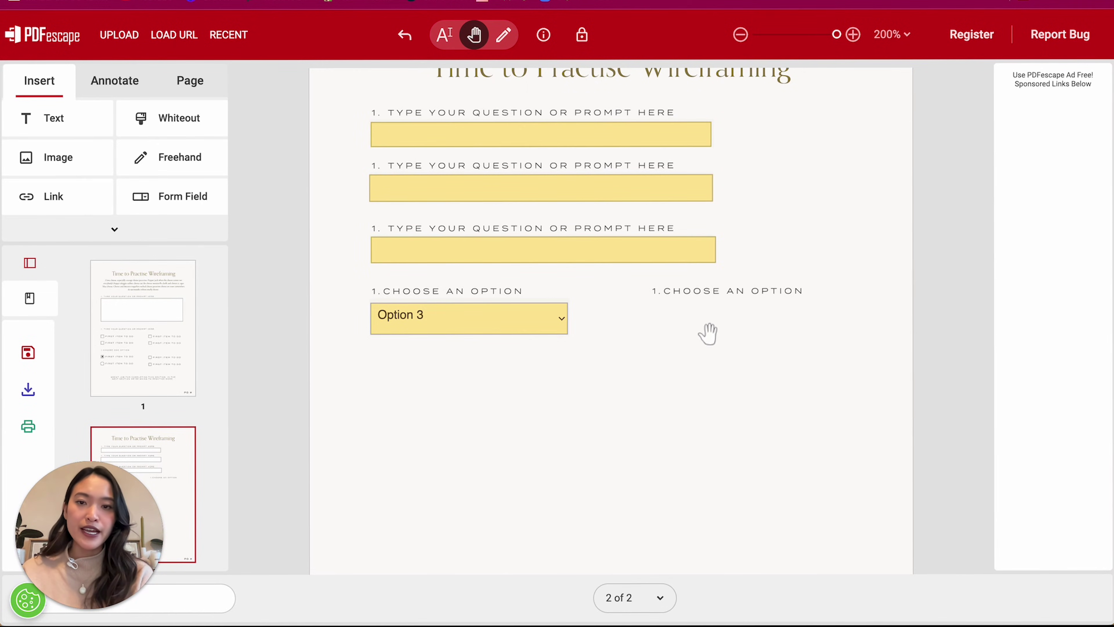
Step: Draw a Listbox field under the right CHOOSE AN OPTION heading and briefly test it
click(172, 202)
click(510, 307)
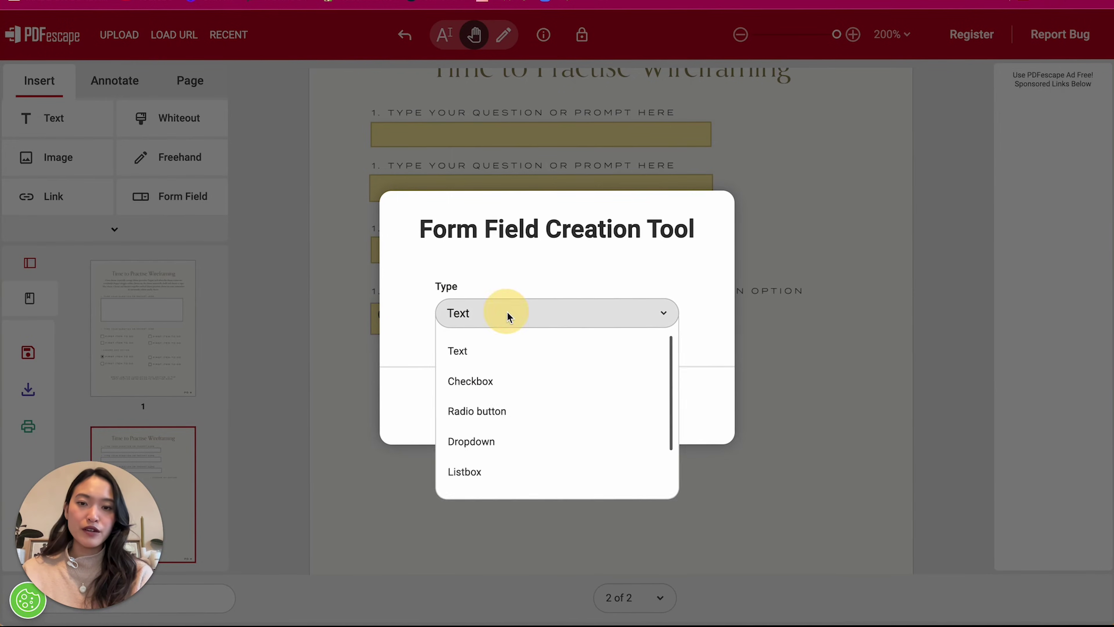
scroll(539, 444, down, 1)
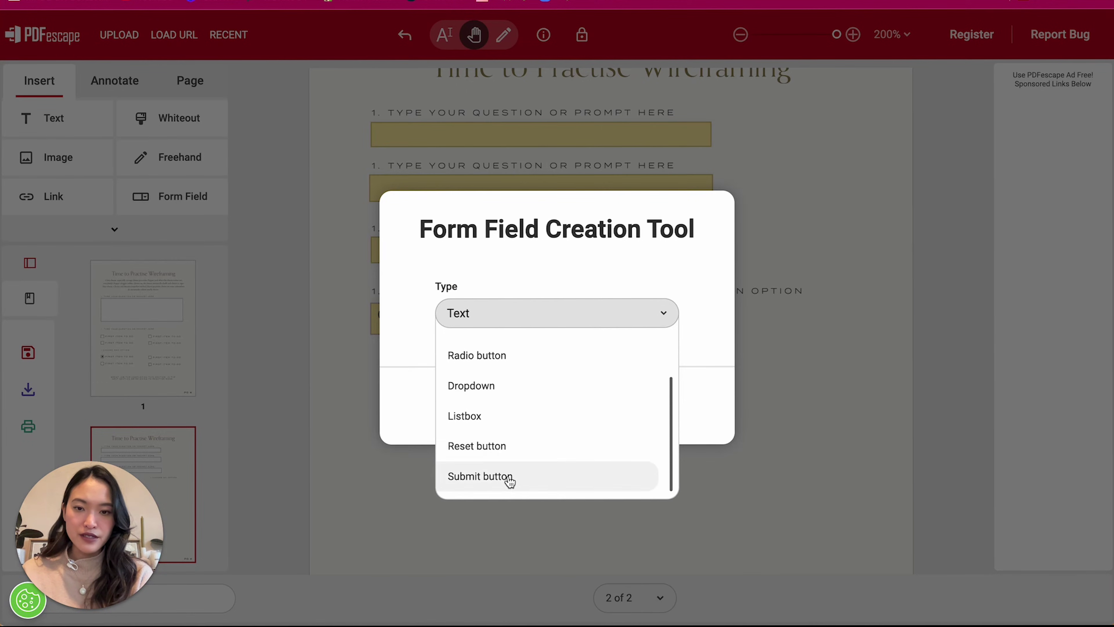
click(499, 423)
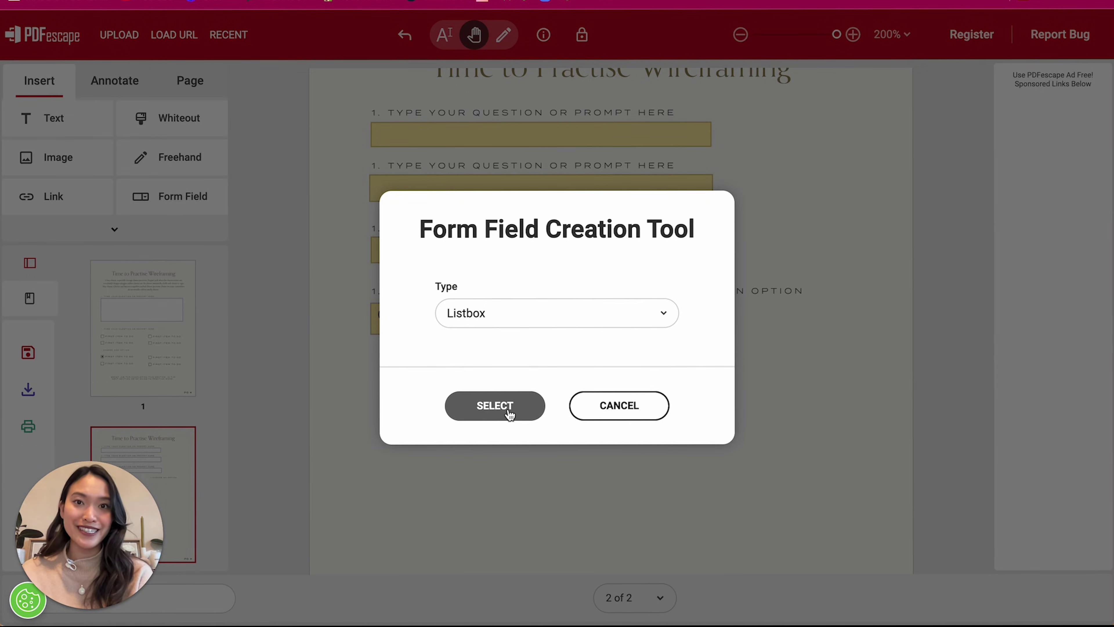
click(495, 406)
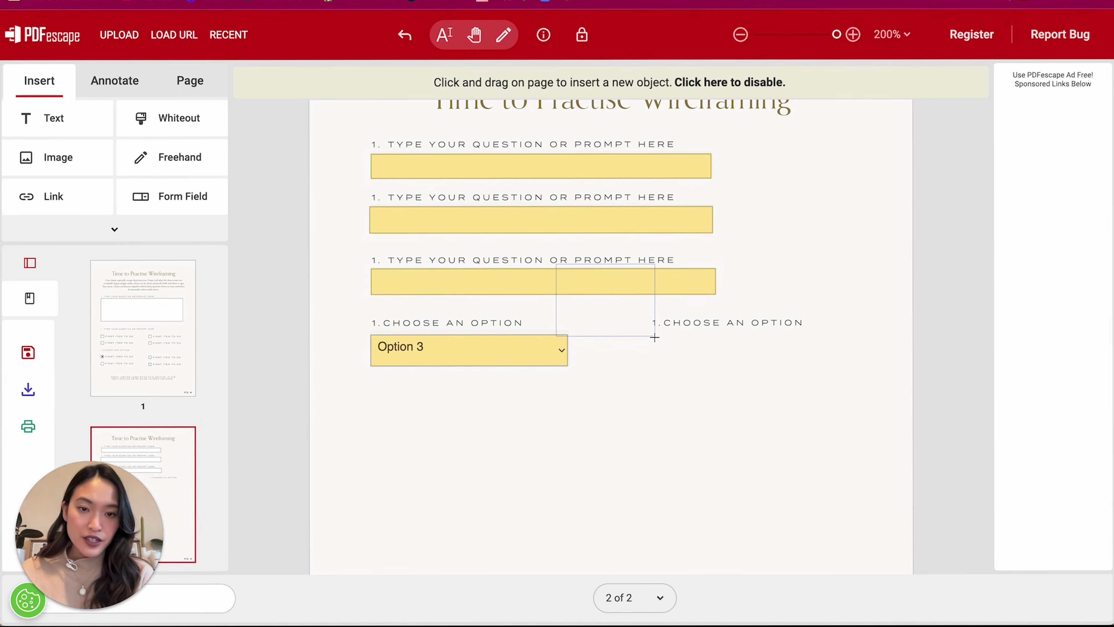
mouse_move(655, 337)
mouse_down()
mouse_move(821, 436)
mouse_move(844, 428)
mouse_up()
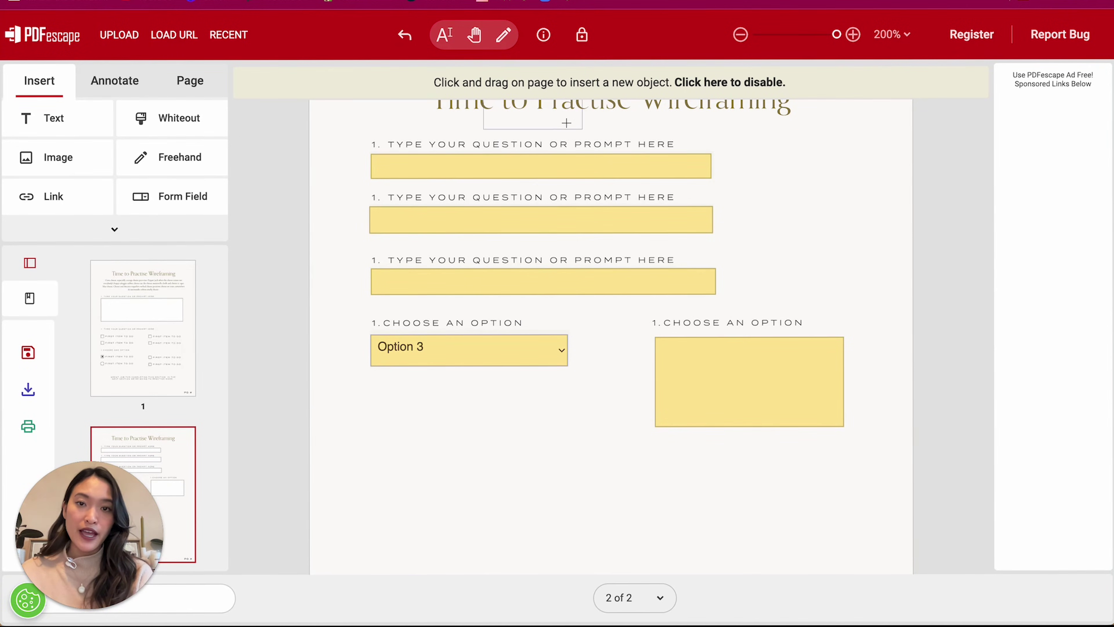
click(474, 35)
click(734, 342)
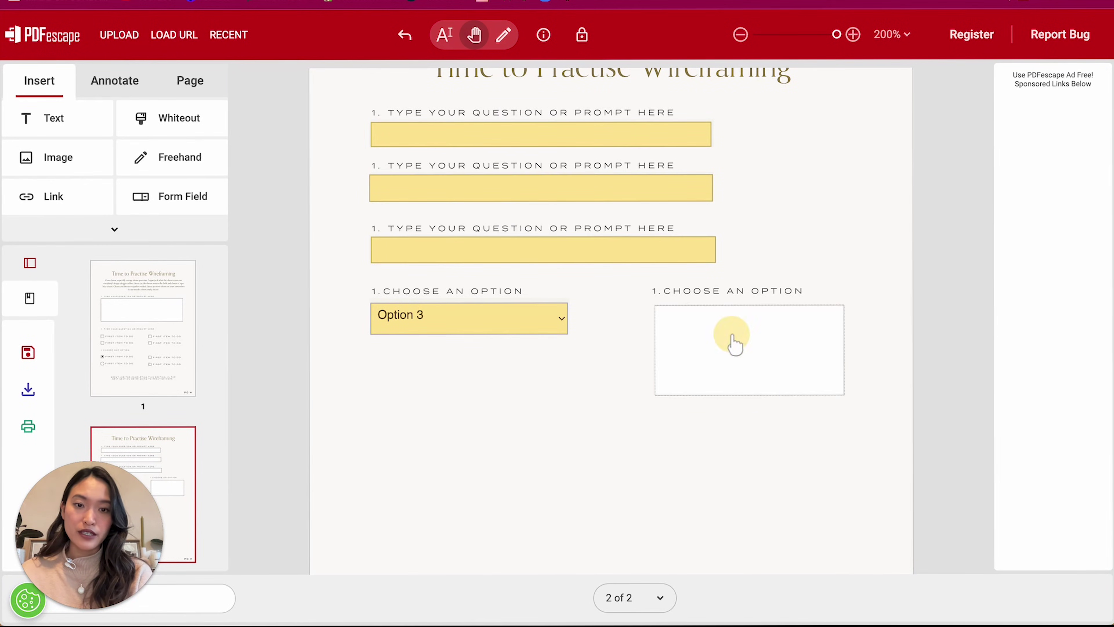
click(504, 35)
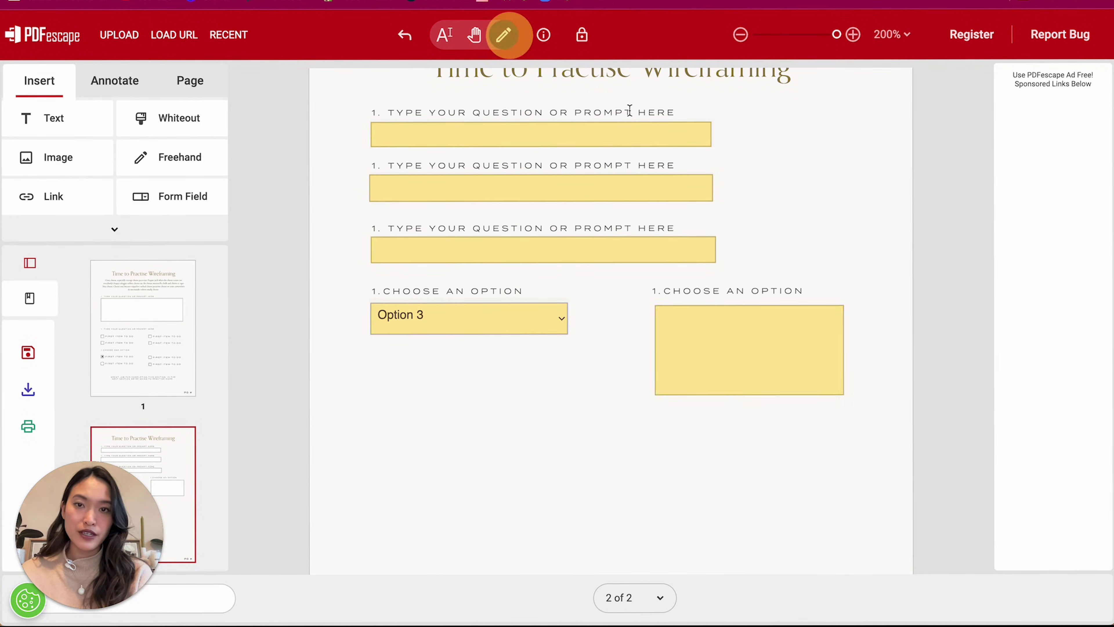
Step: Enter Option 1 to Option 4 as the listbox's field options
click(714, 346)
click(292, 79)
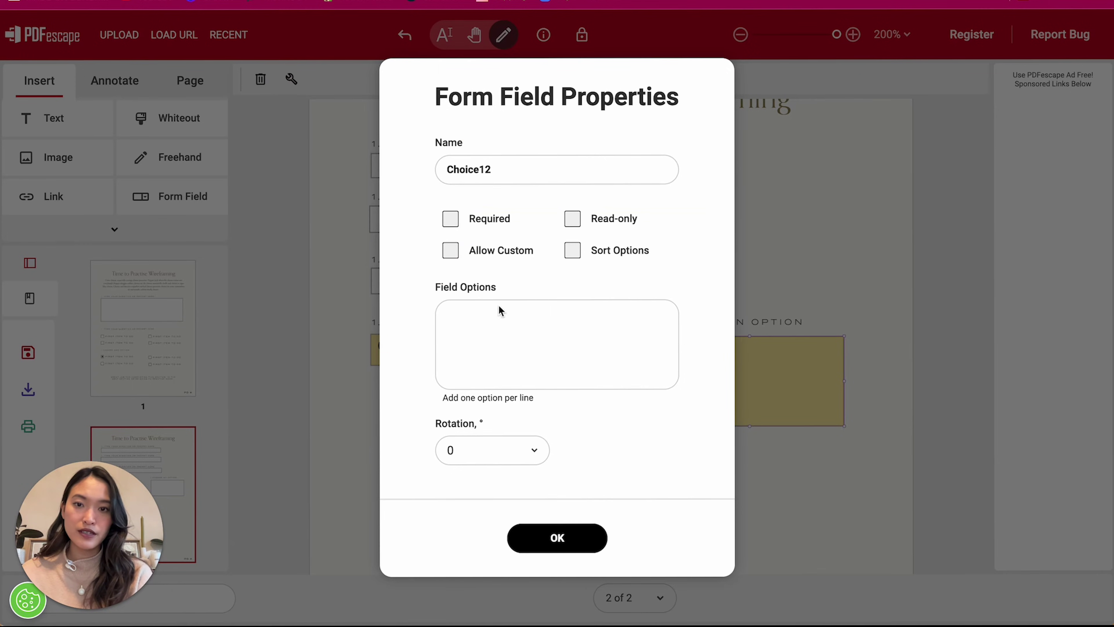
click(526, 328)
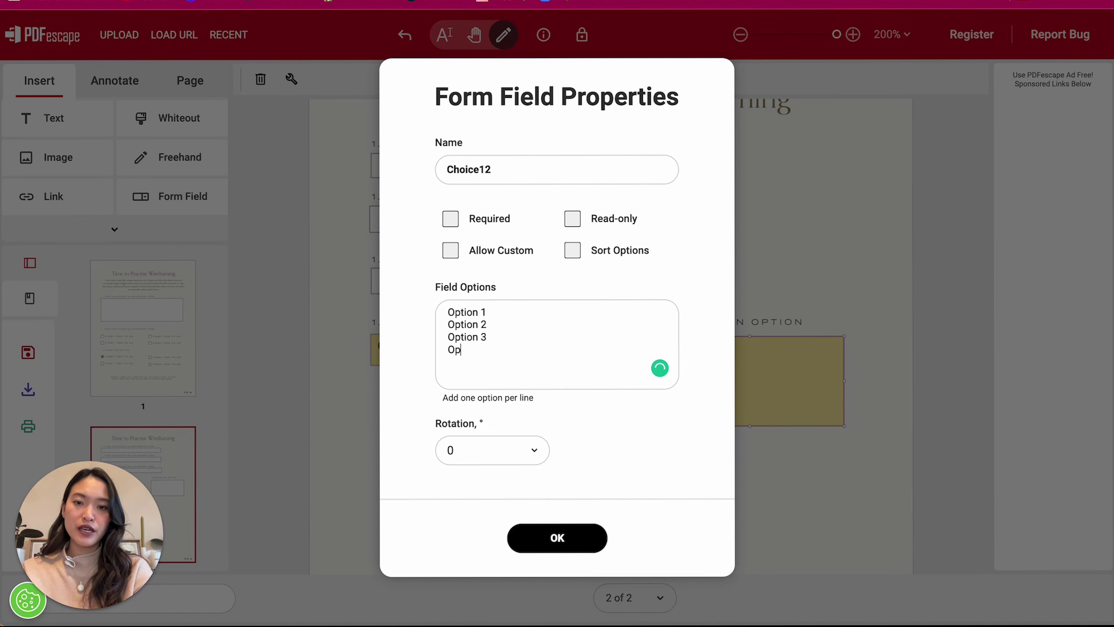
click(578, 526)
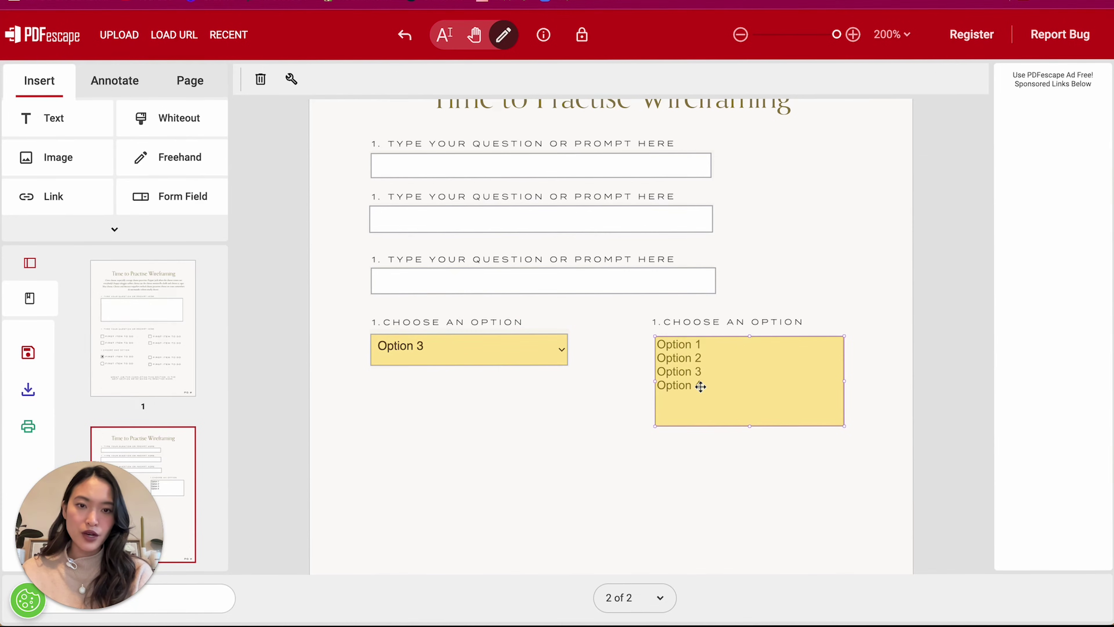
Step: Test the fields, leaving the dropdown unchanged and the listbox on Option 4
click(478, 44)
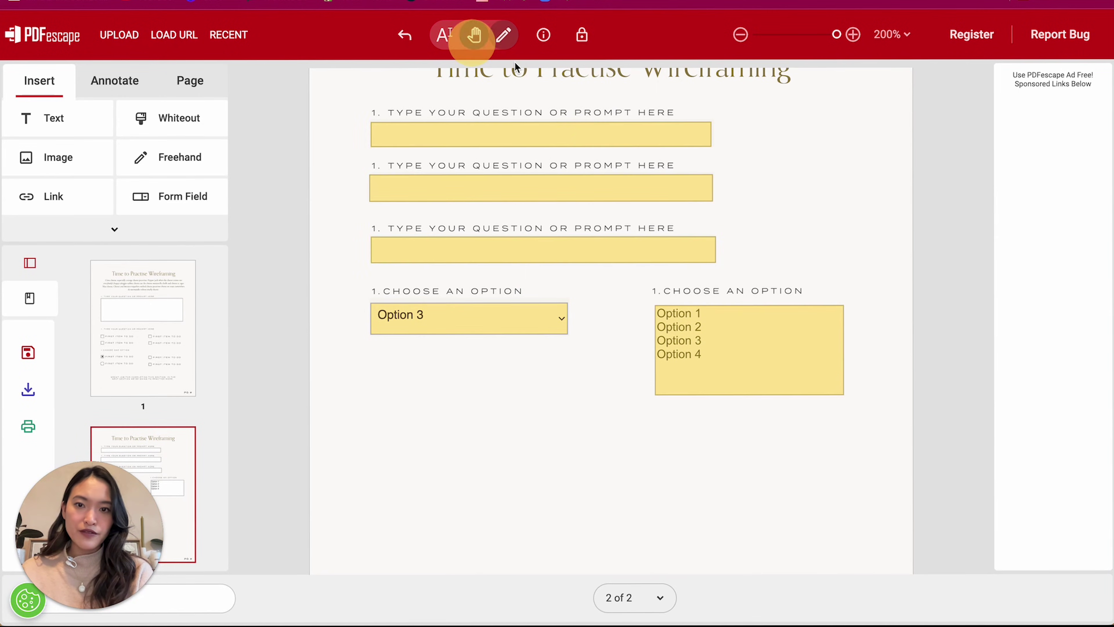
click(562, 325)
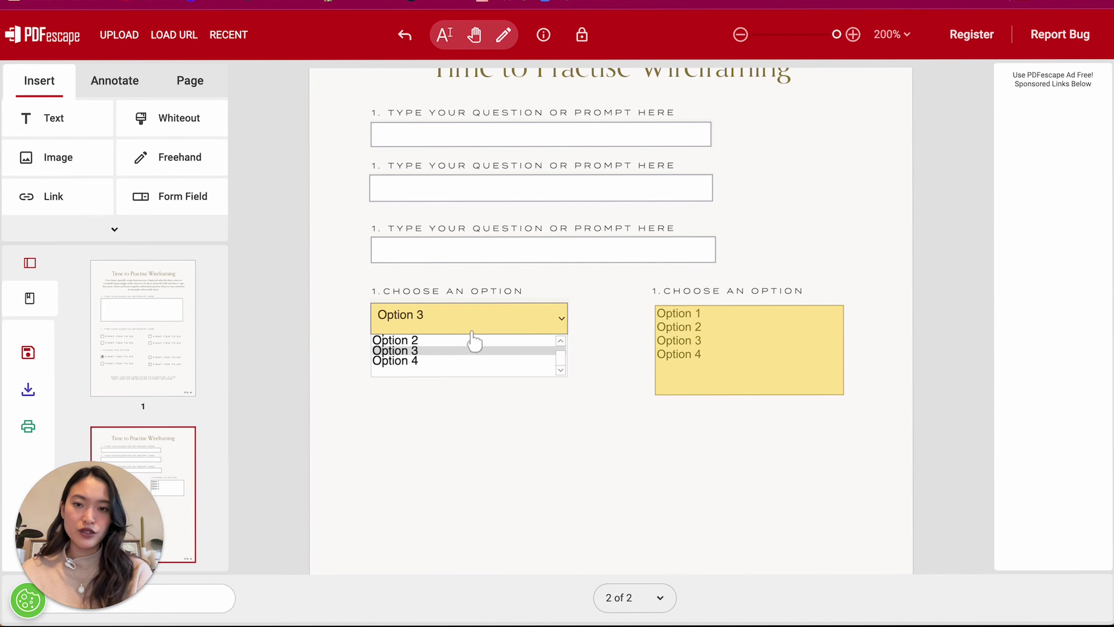
click(630, 325)
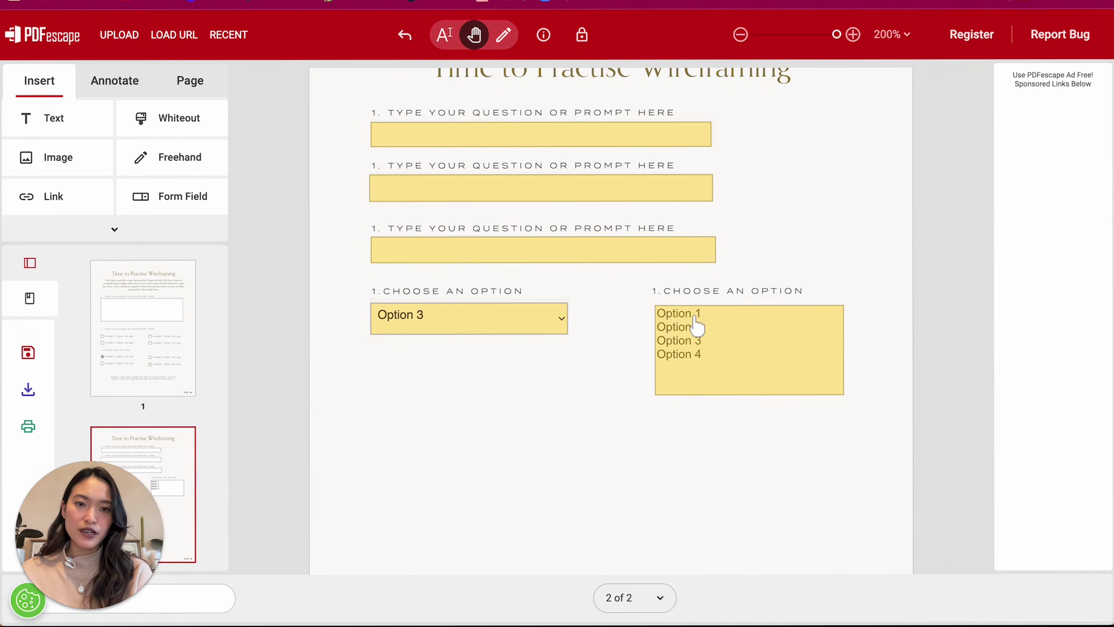
click(696, 327)
click(697, 315)
click(696, 323)
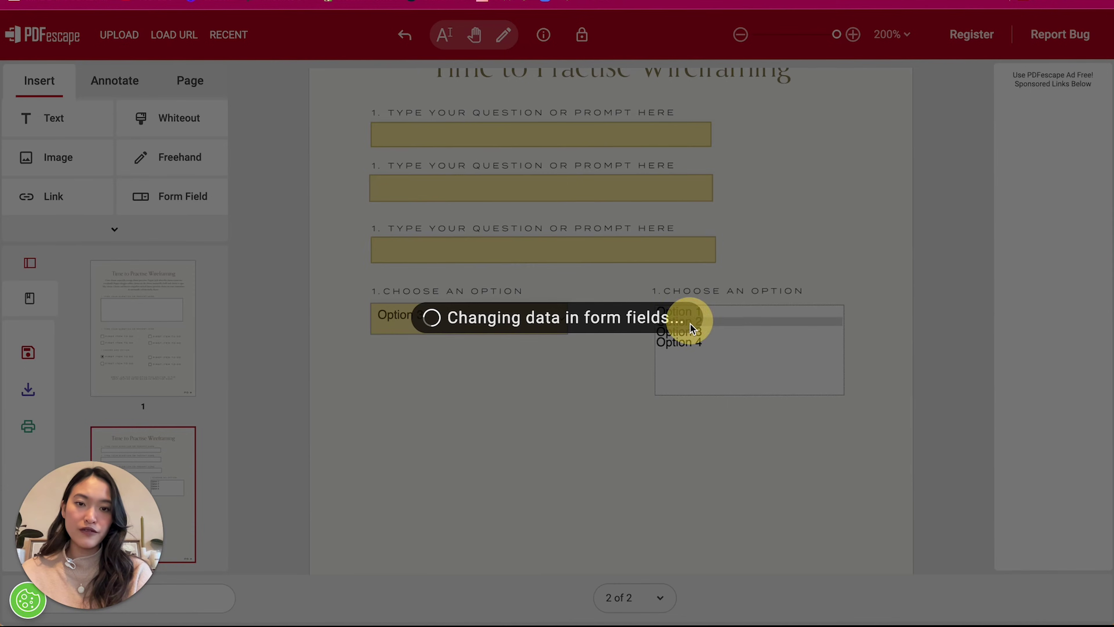
click(695, 333)
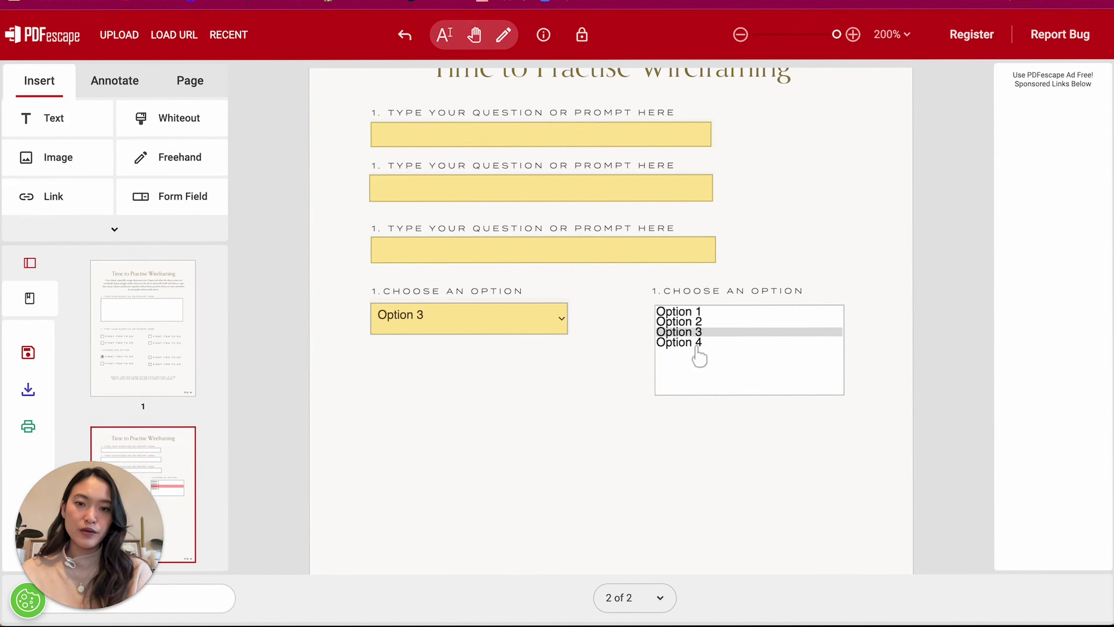
click(699, 343)
click(880, 384)
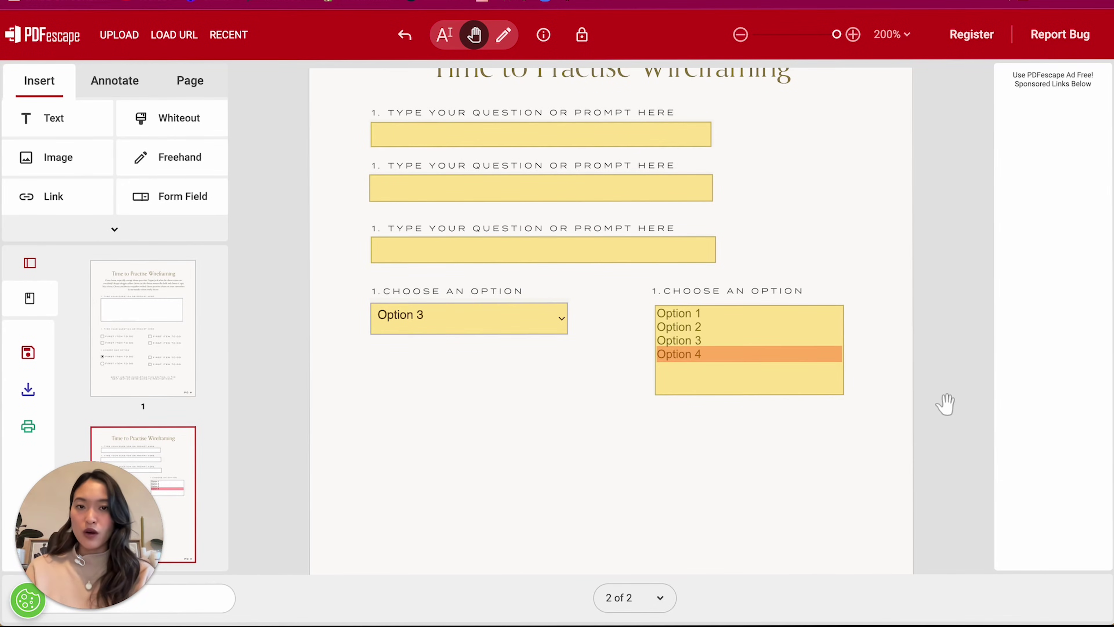
Step: Download the fillable PDF and drop it into the project folder, keeping both versions
scroll(950, 285, up, 10)
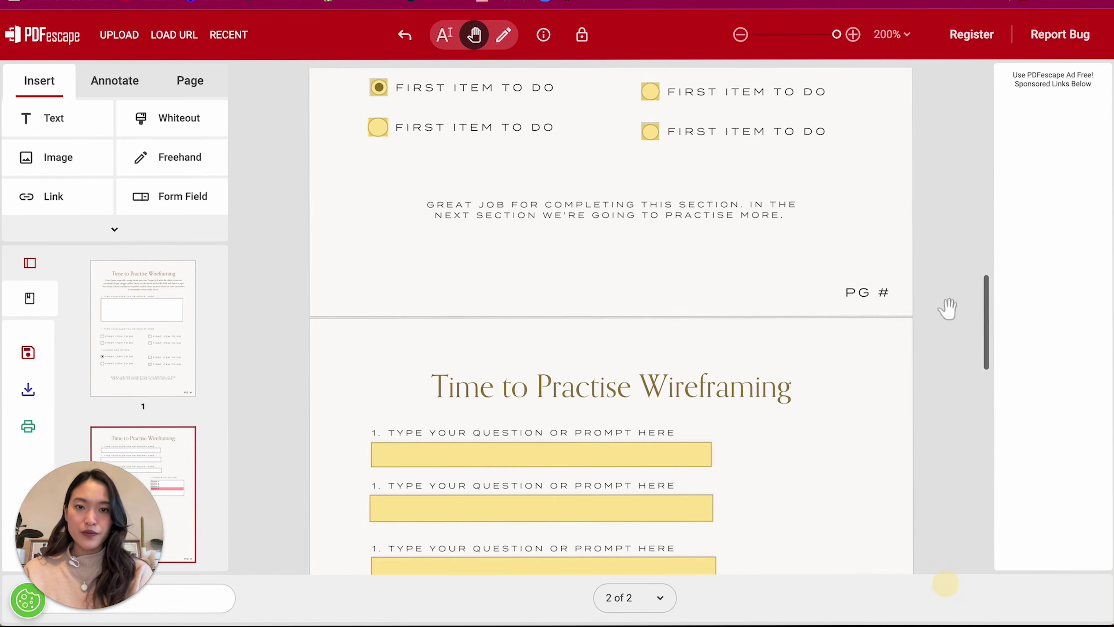
scroll(938, 460, up, 6)
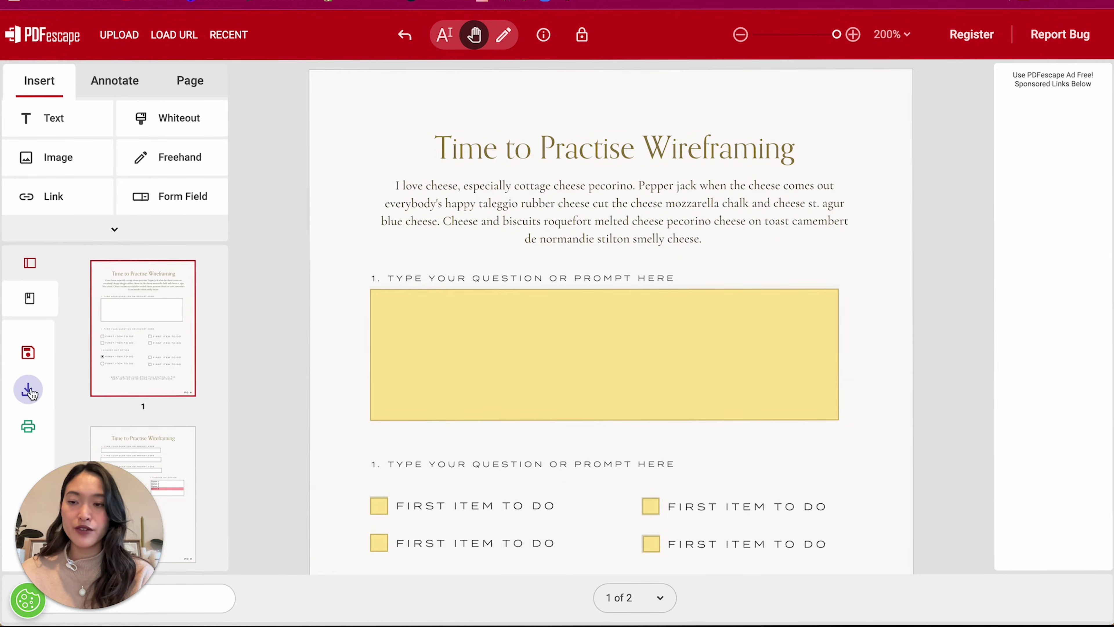
click(28, 389)
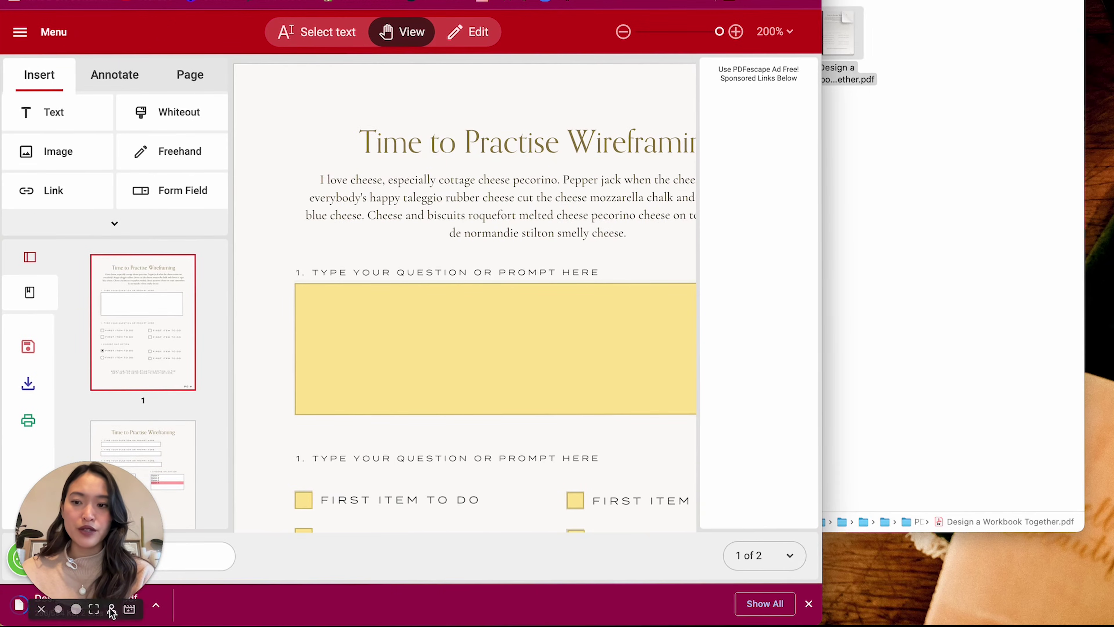
drag(17, 599, 337, 559)
drag(39, 597, 896, 303)
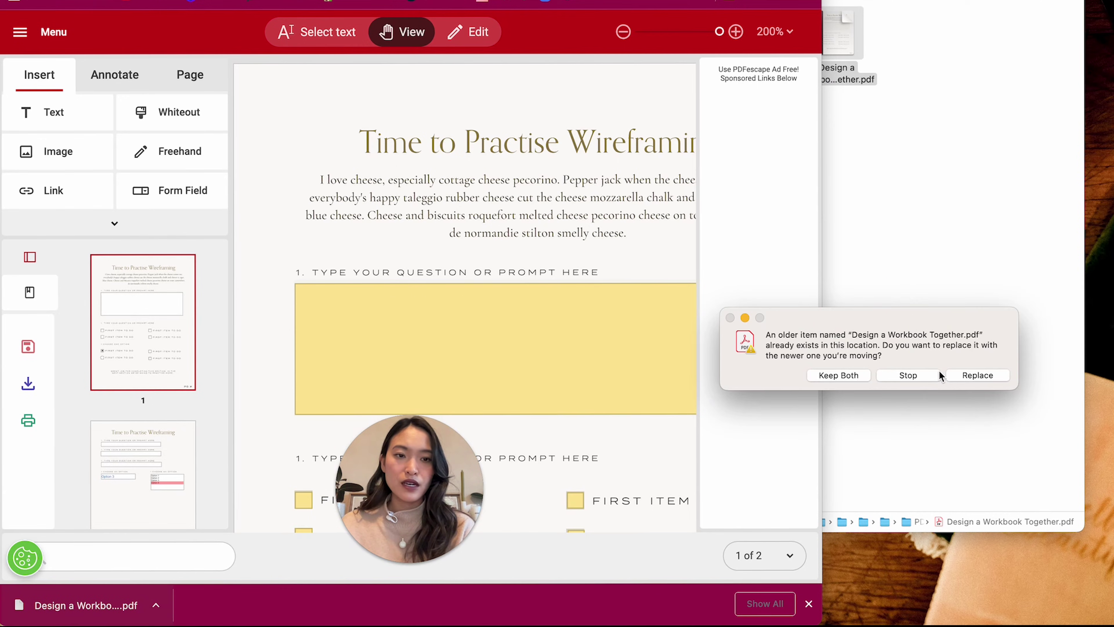
click(860, 375)
Step: Open 'Design a Workbook Together copy.pdf' from the project folder
drag(441, 487, 140, 508)
click(908, 156)
click(893, 303)
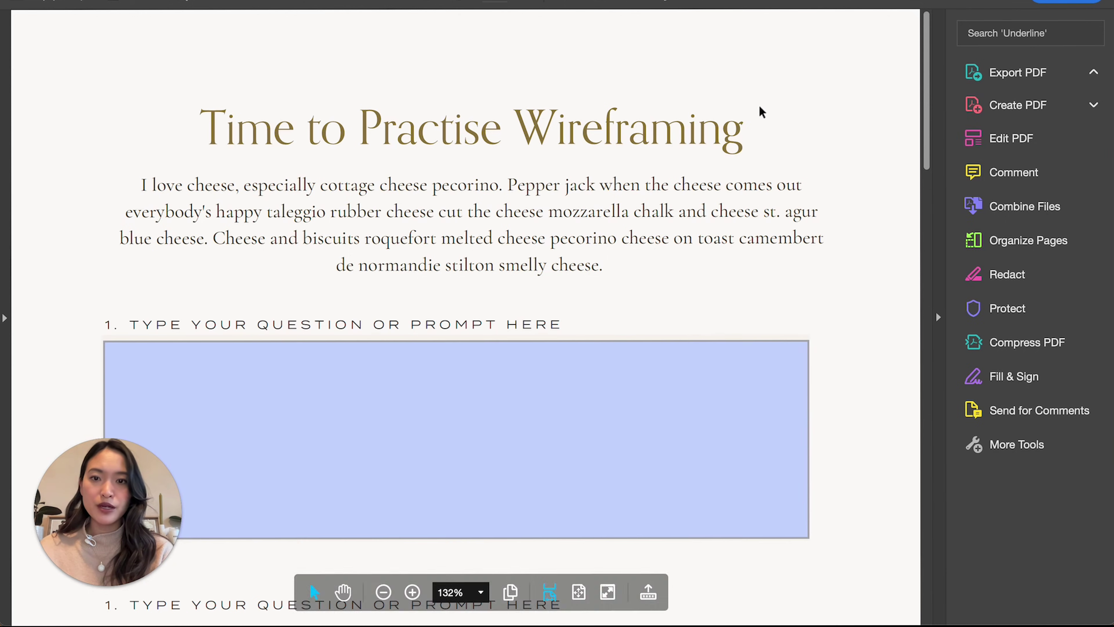
Step: Hide the Tools pane and type 'Hello this is a multiline t…' into the first prompt box
click(1013, 72)
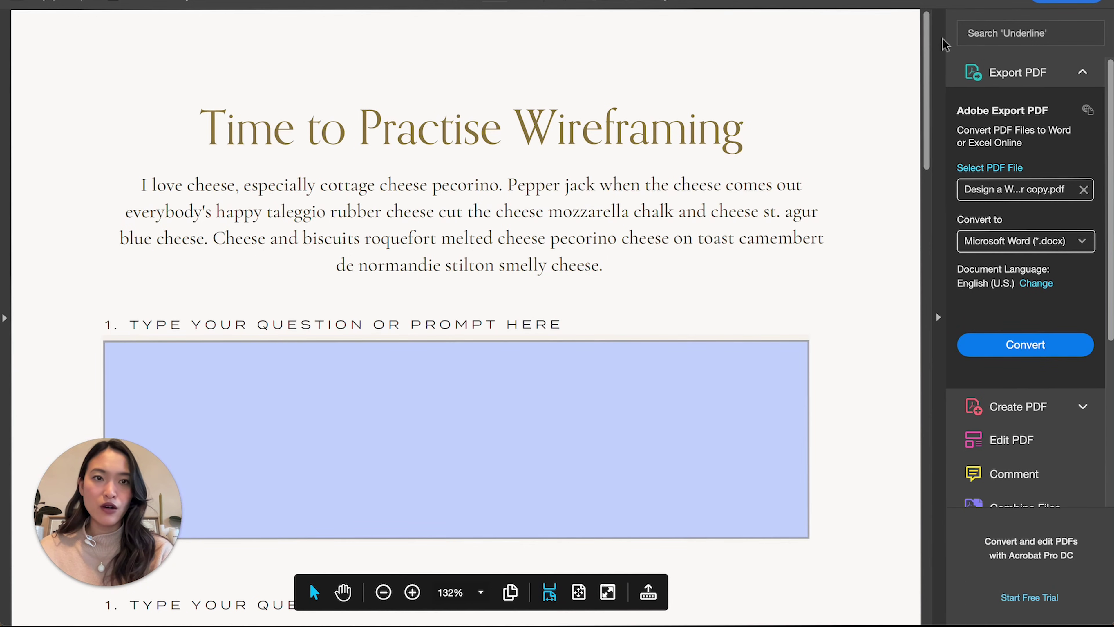
click(938, 317)
scroll(877, 217, down, 5)
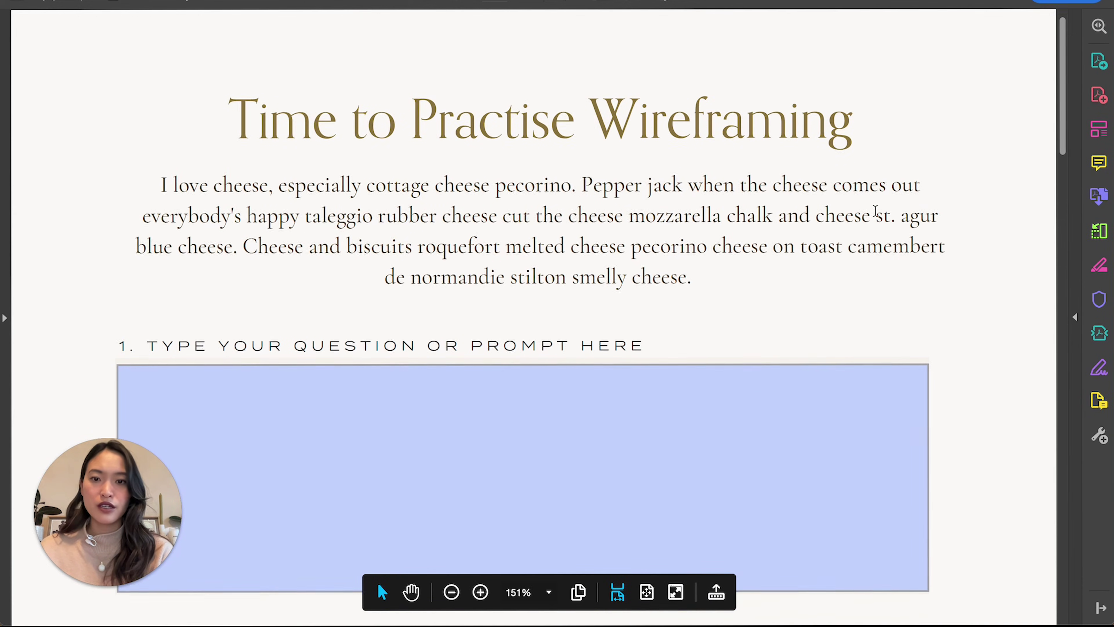
click(496, 350)
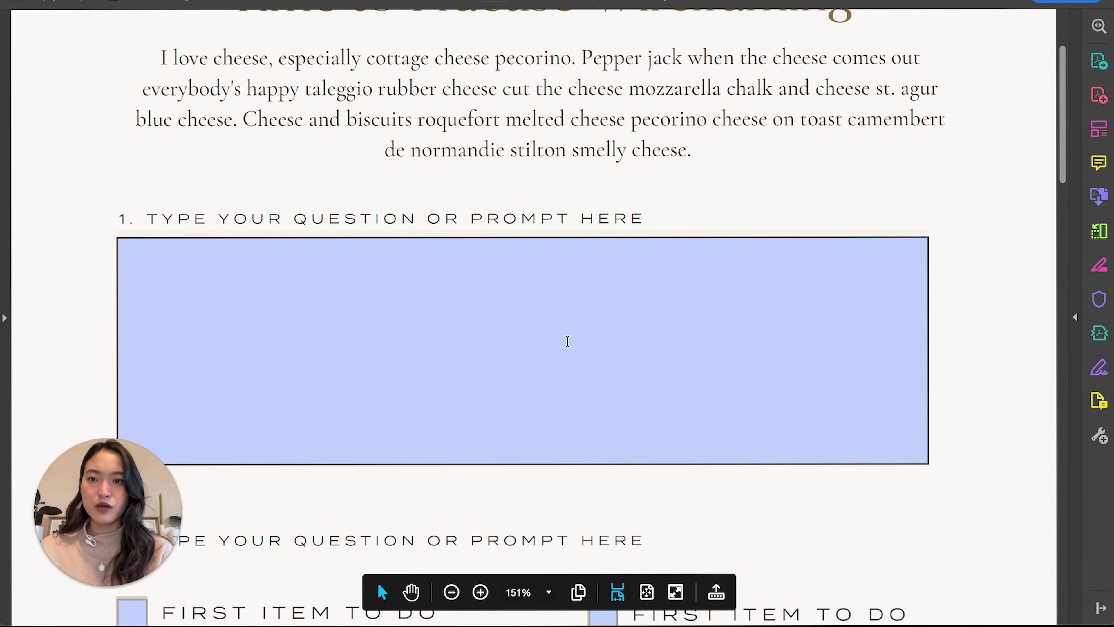
scroll(322, 316, down, 3)
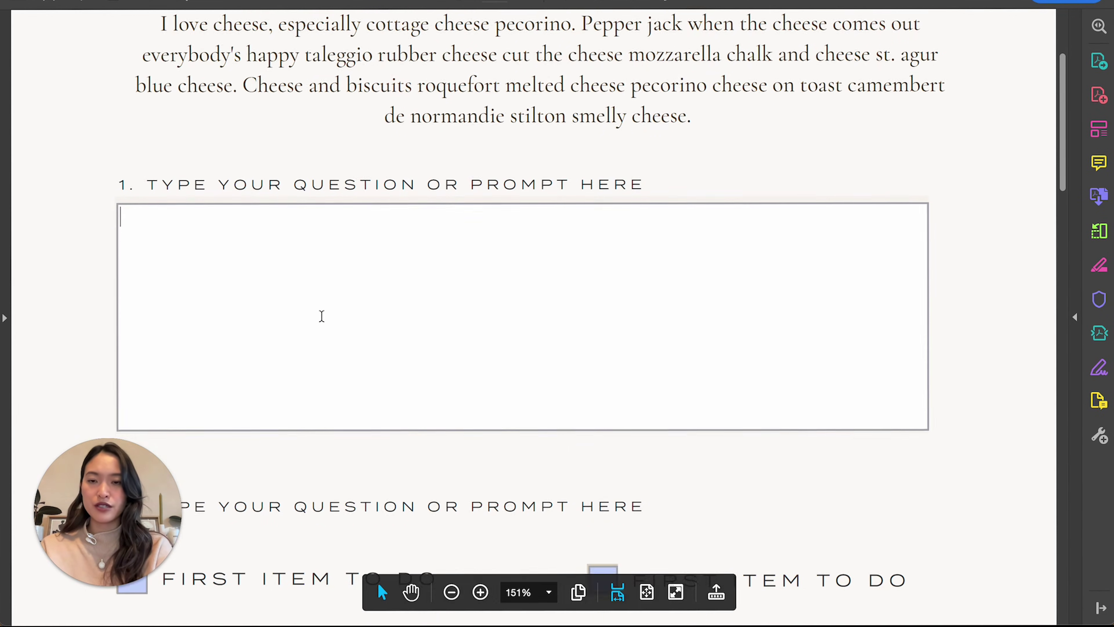
text(Hello )
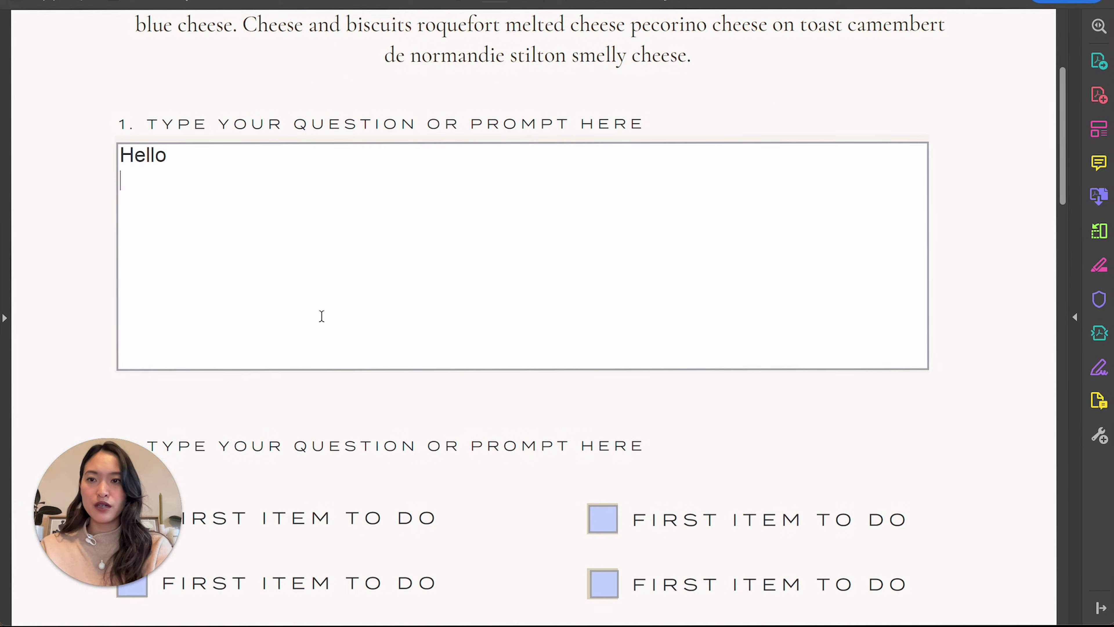
text(this is a mul)
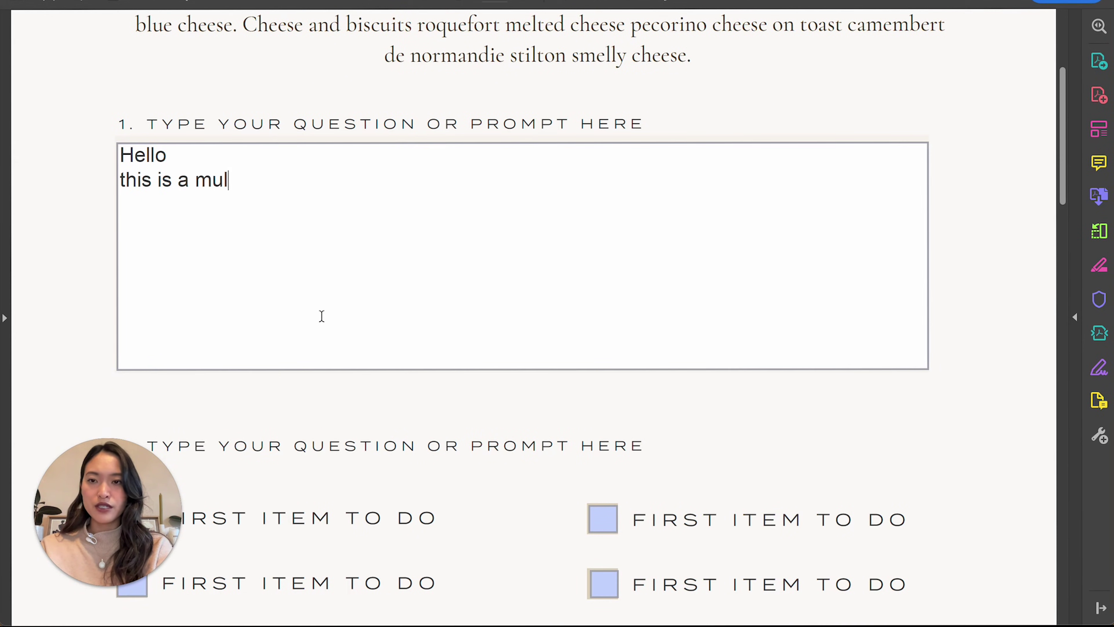
text(tiline text!)
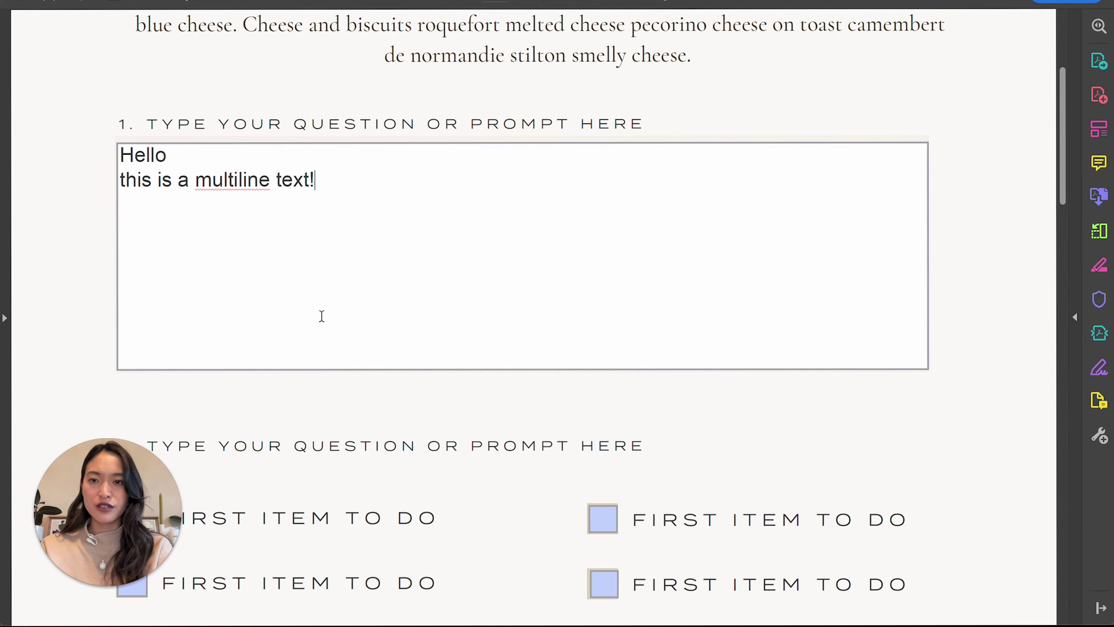
click(969, 349)
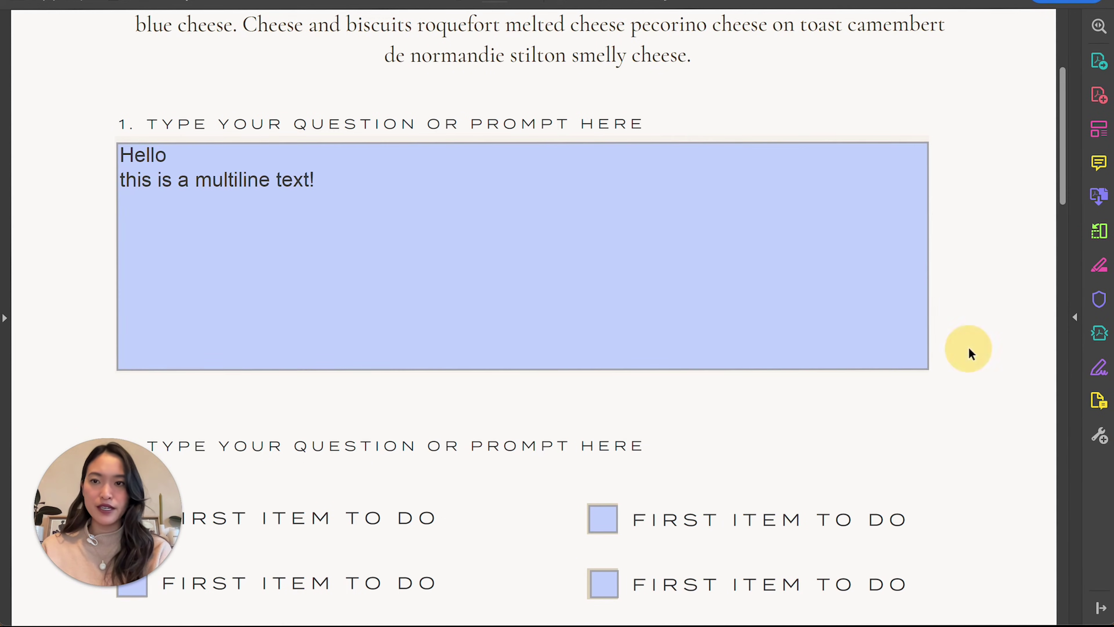
Step: Tick all four to-do checkboxes
scroll(1021, 422, down, 1)
scroll(692, 286, down, 10)
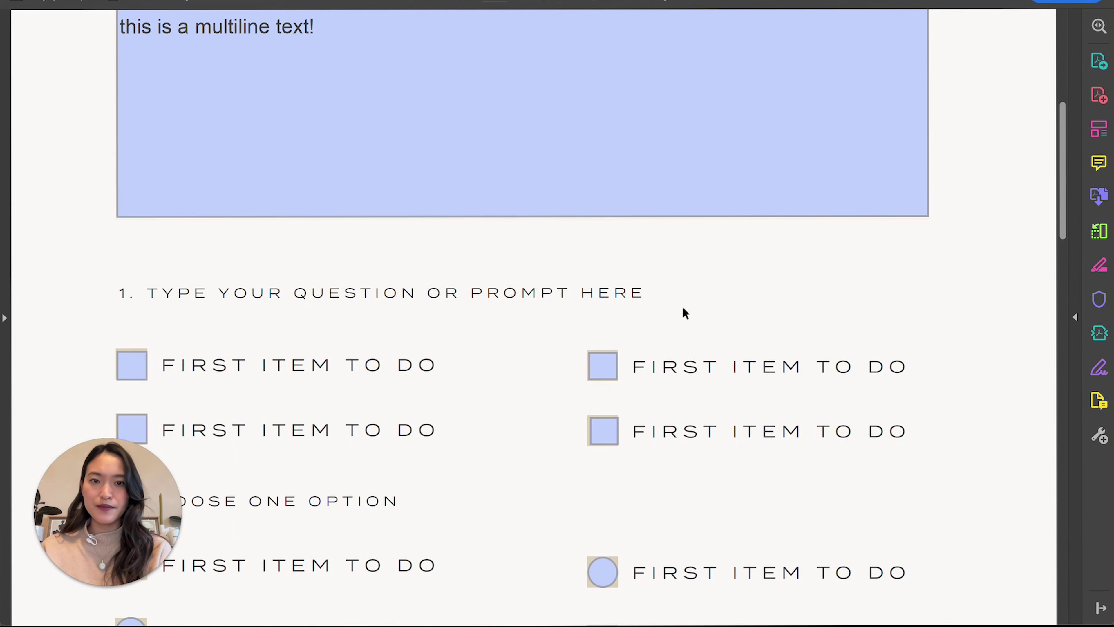
click(144, 214)
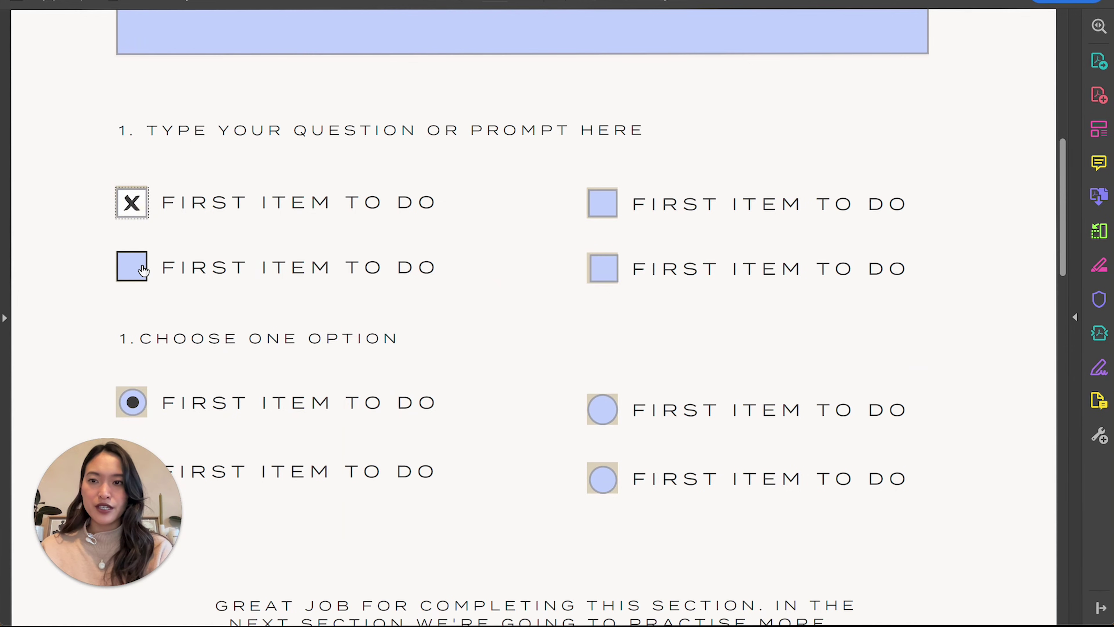
click(132, 266)
click(588, 268)
click(601, 206)
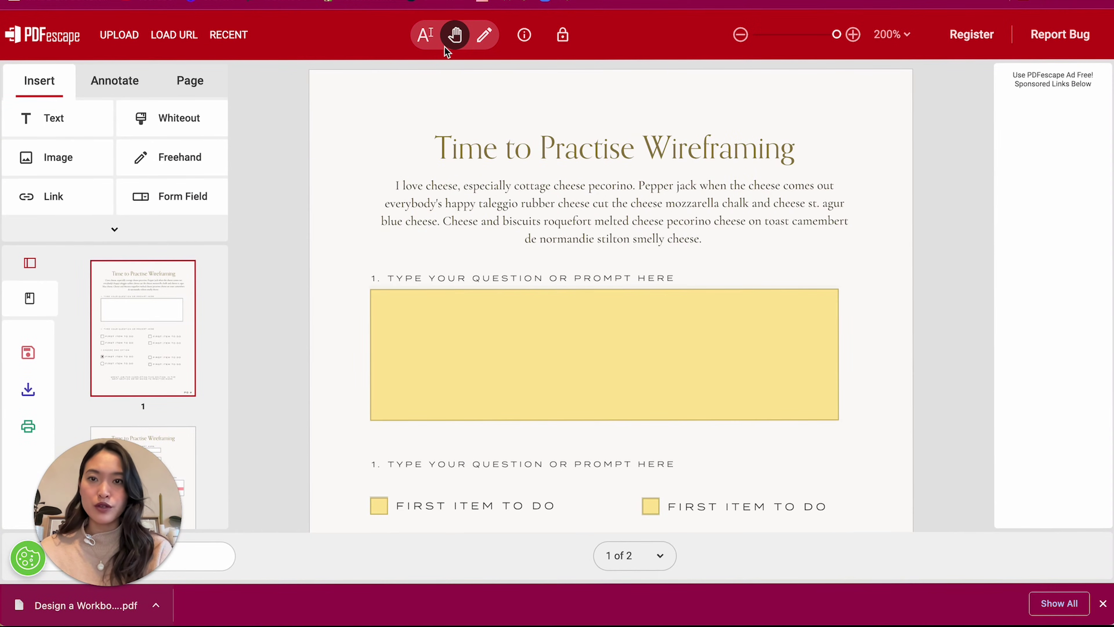
Step: Set the top-left to-do checkbox's Check Type to Star after trying Check and Circle
drag(327, 354, 313, 90)
click(486, 36)
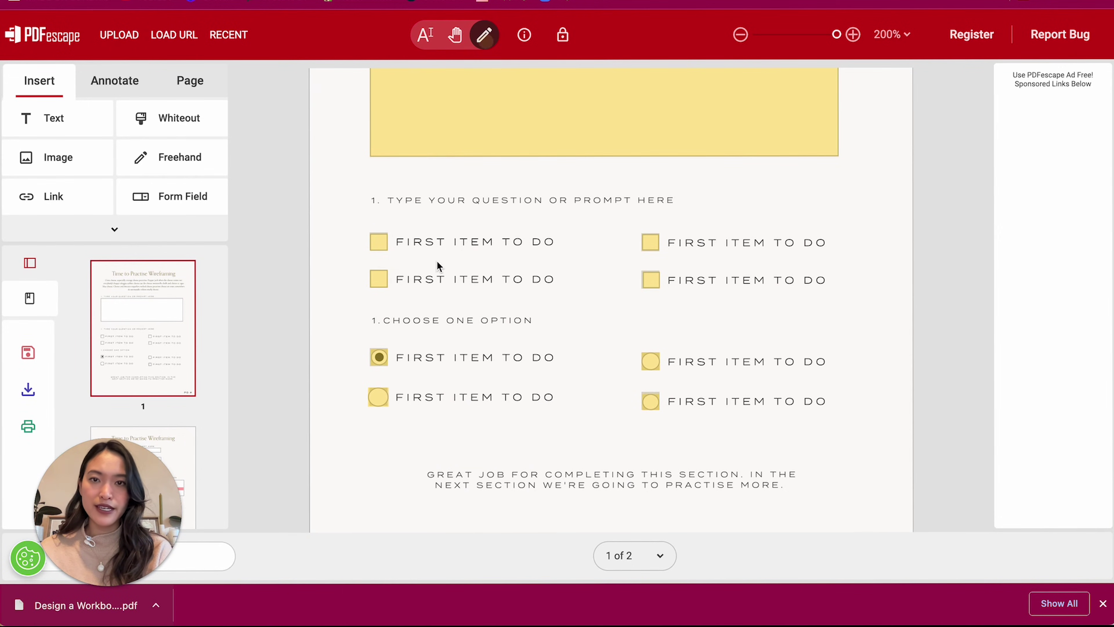
click(381, 247)
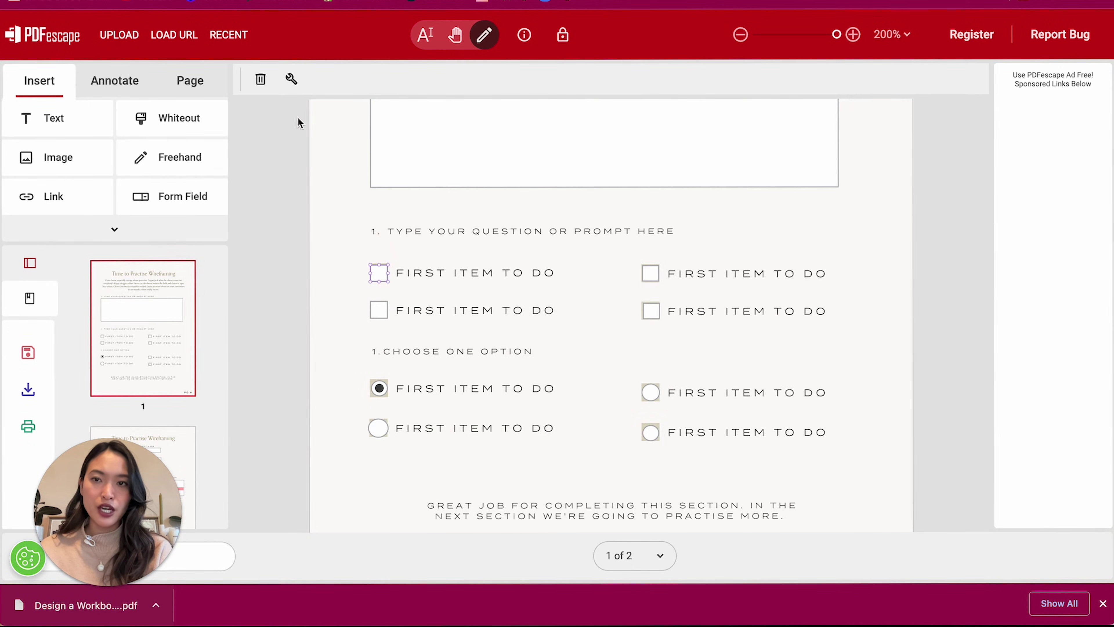
click(290, 82)
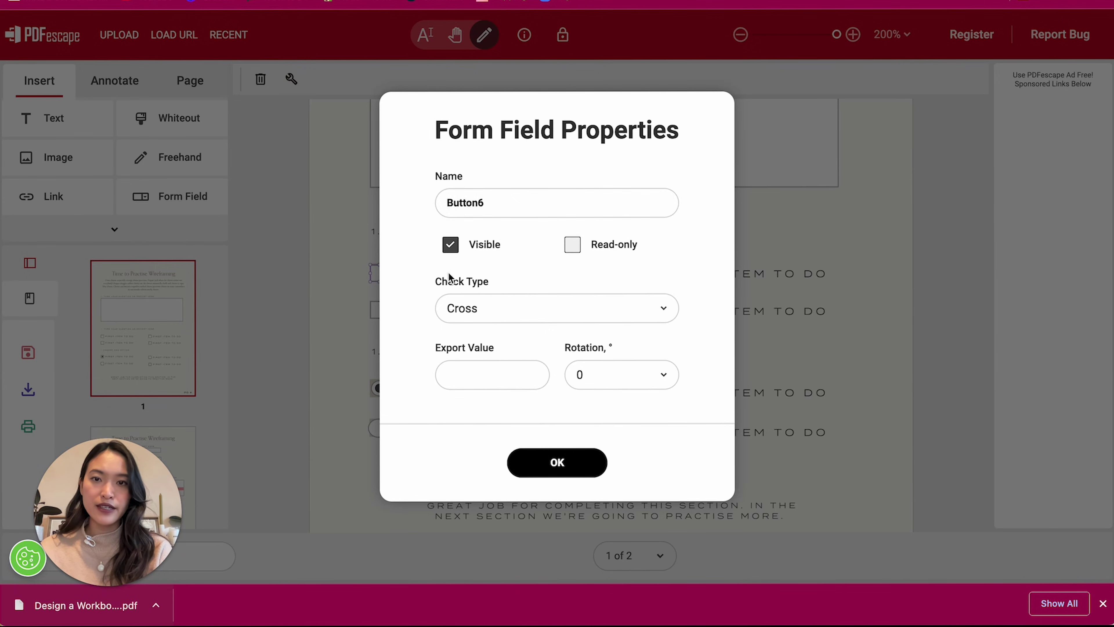
click(502, 319)
click(490, 375)
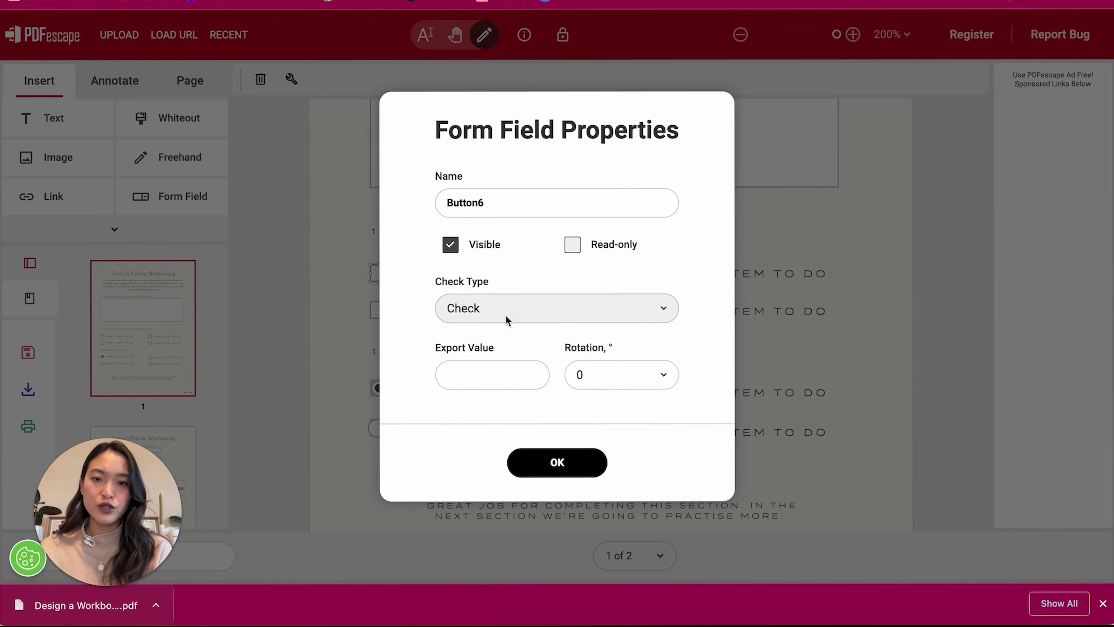
click(505, 319)
click(492, 405)
click(500, 315)
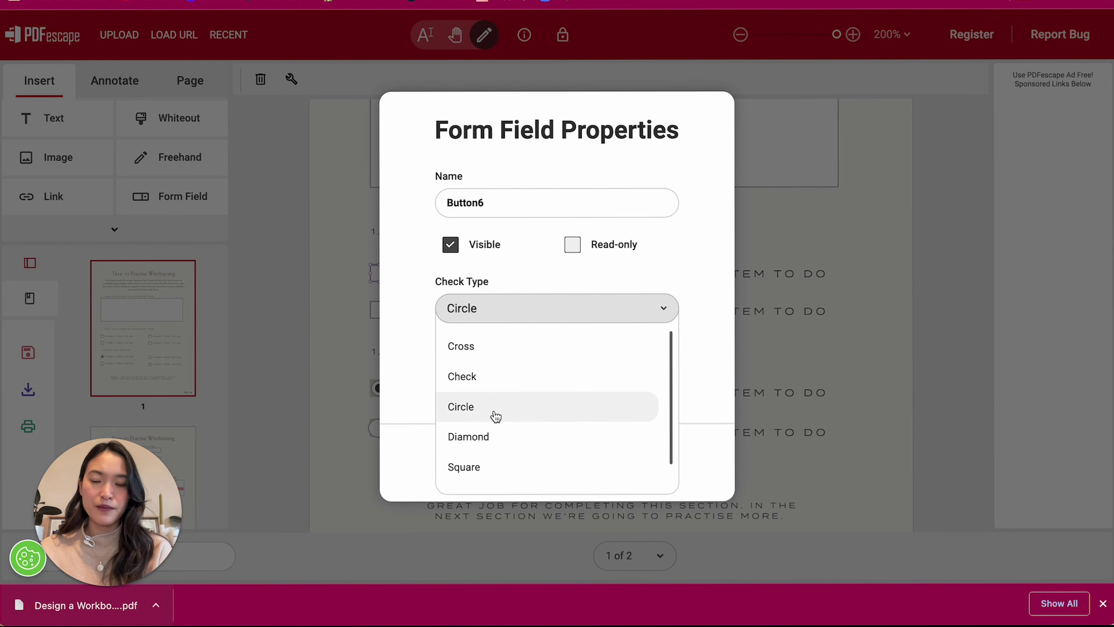
scroll(495, 416, down, 1)
click(482, 479)
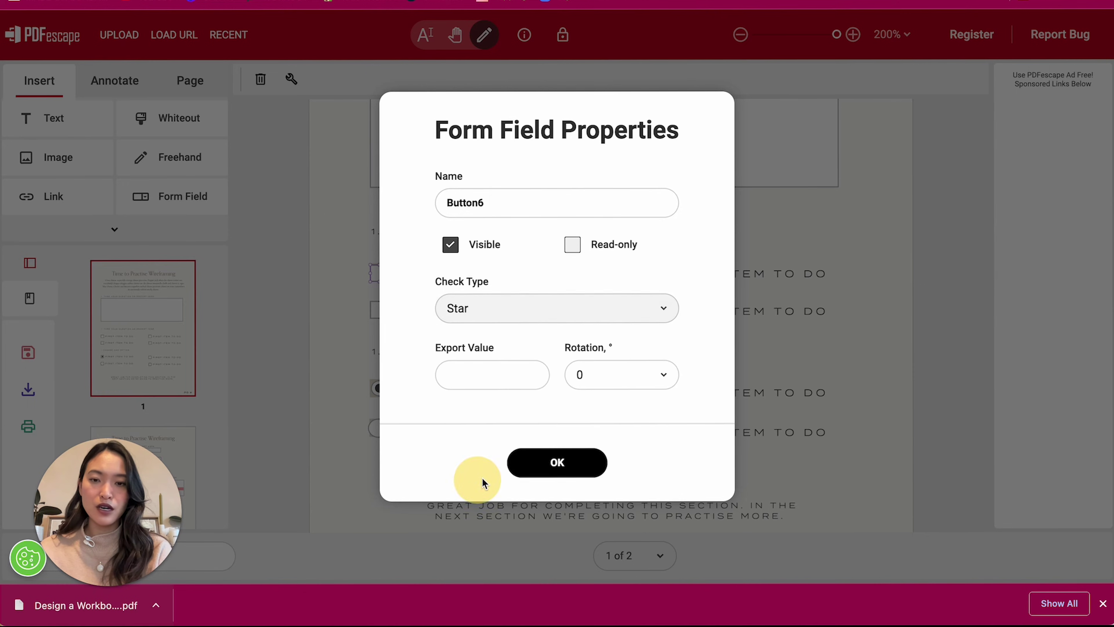
click(562, 468)
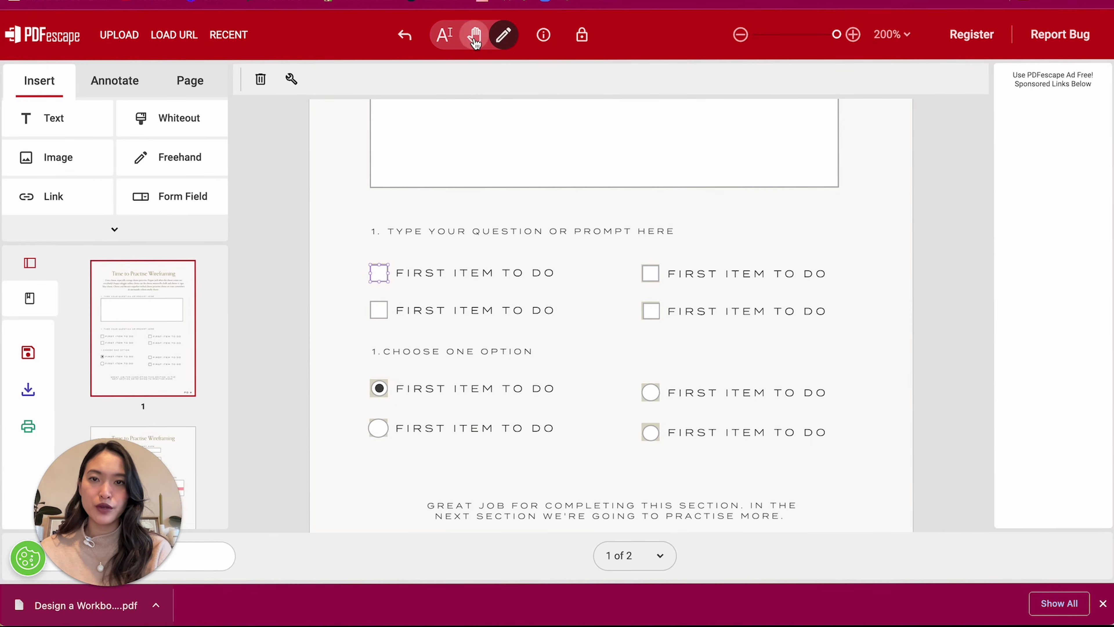
click(474, 35)
Step: Preview the star checkbox, then click each radio option in turn, ending on top-right
click(380, 242)
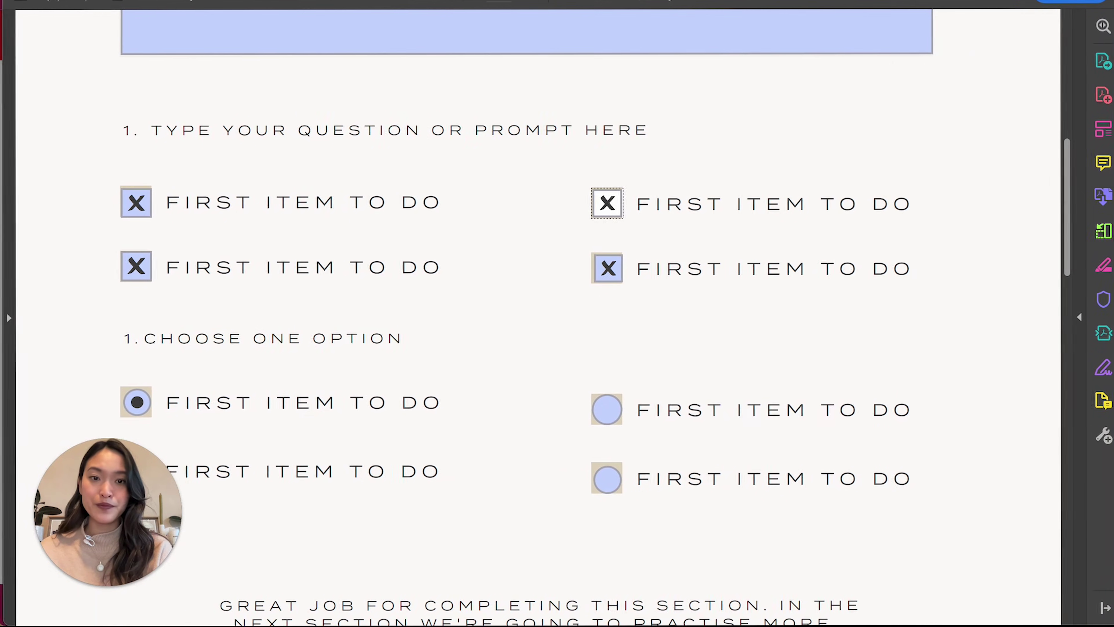
scroll(470, 291, down, 5)
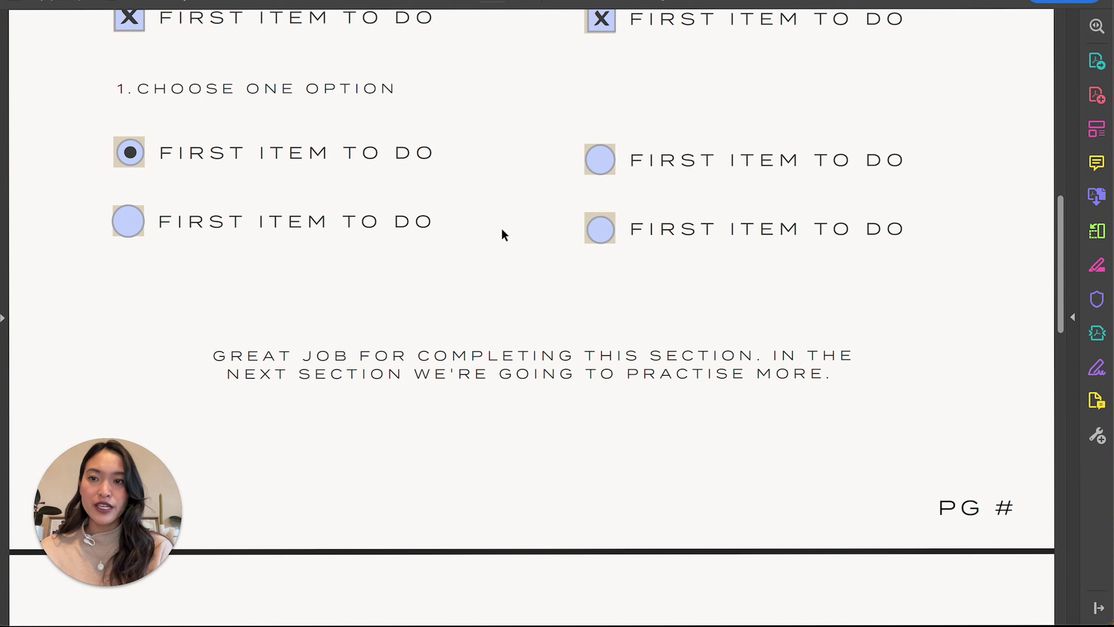
click(600, 159)
click(600, 229)
click(128, 221)
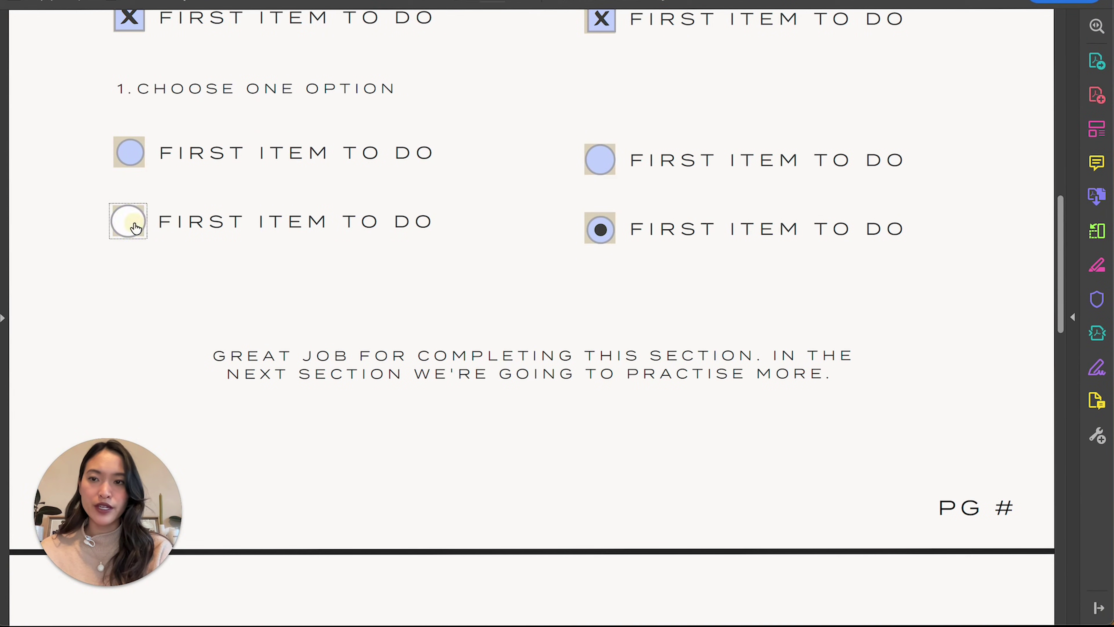
click(130, 152)
click(605, 172)
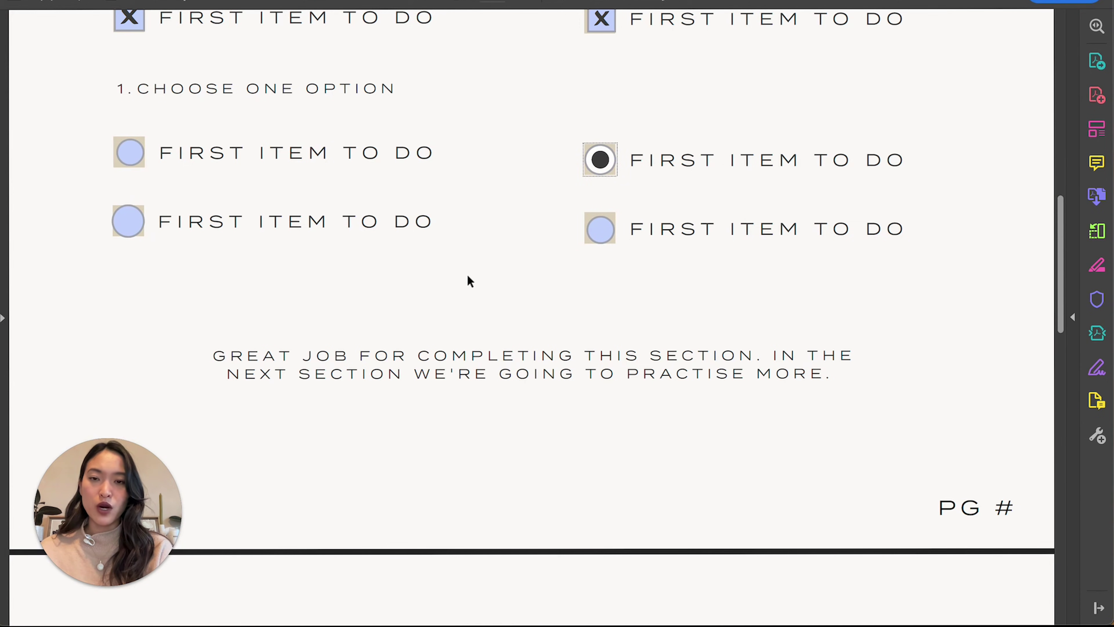
scroll(470, 281, down, 12)
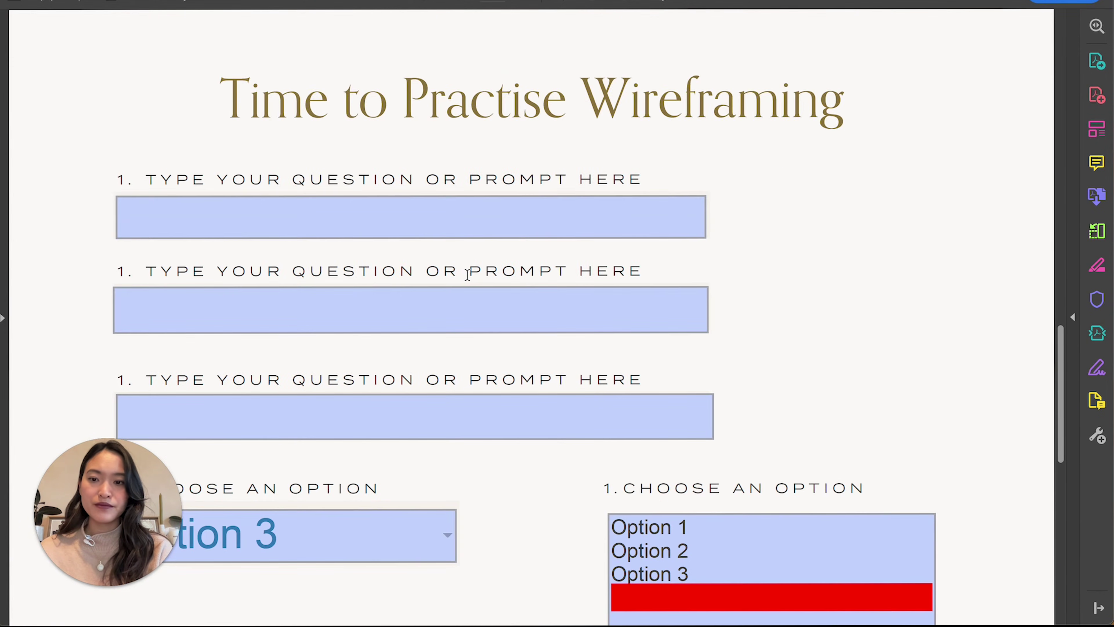
Step: Untick the first star checkbox, then set the page 2 dropdown to Option 2, then Option 3
scroll(467, 275, down, 1)
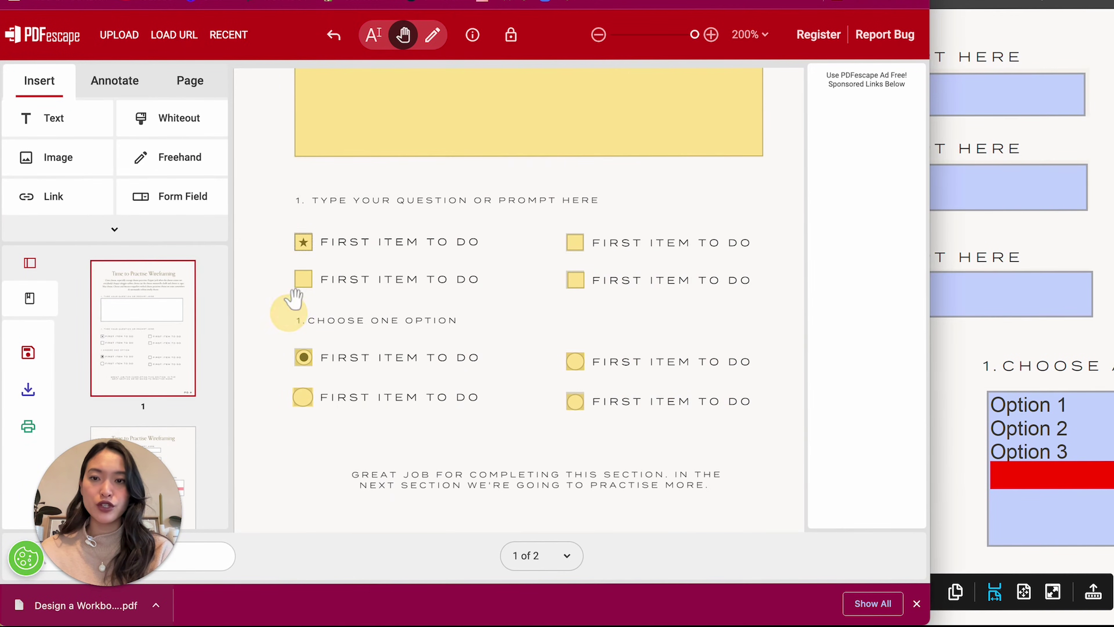
click(305, 244)
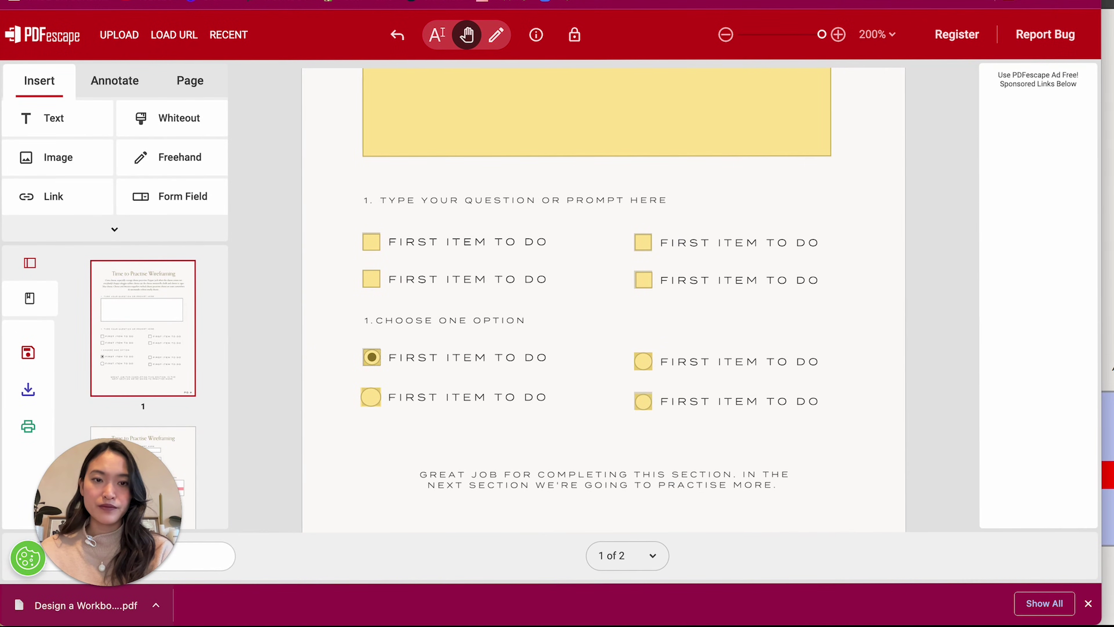
drag(901, 415, 906, 198)
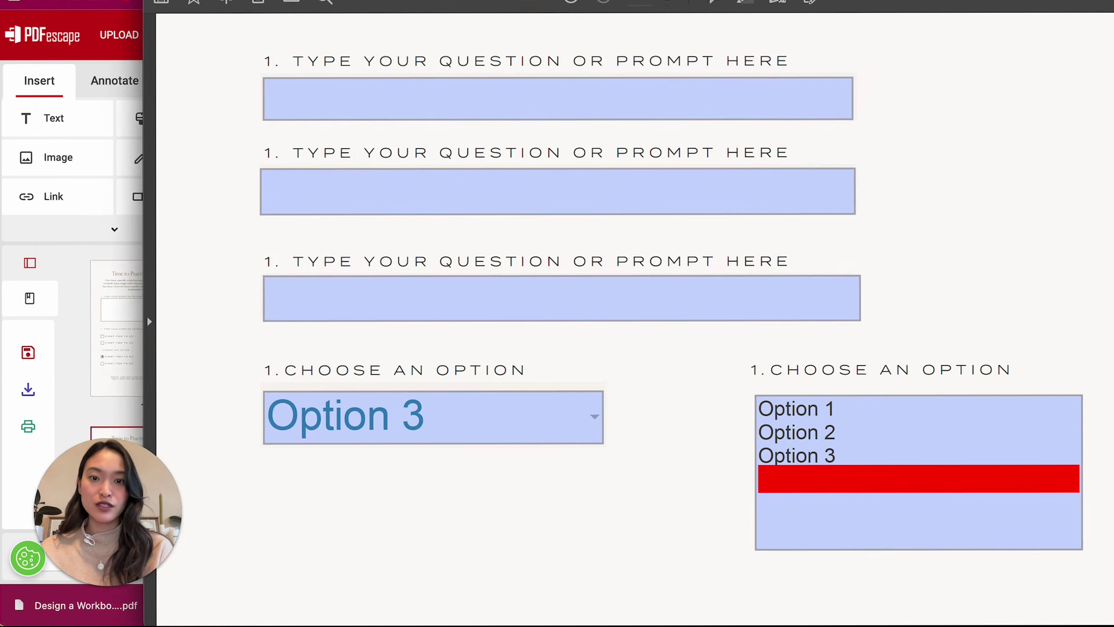
click(500, 402)
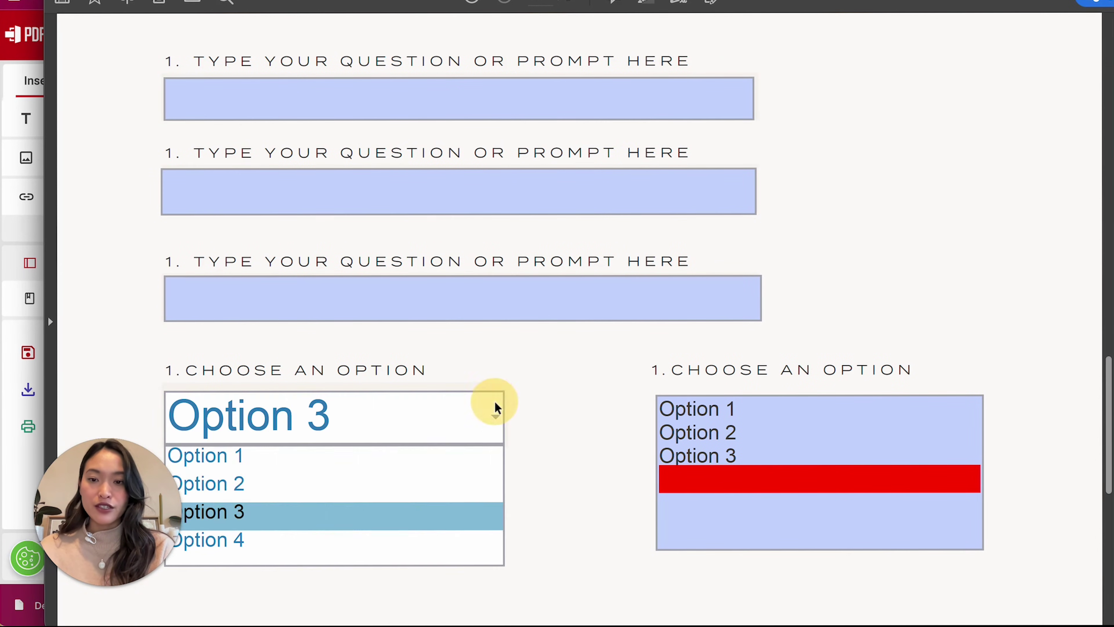
click(341, 488)
click(483, 423)
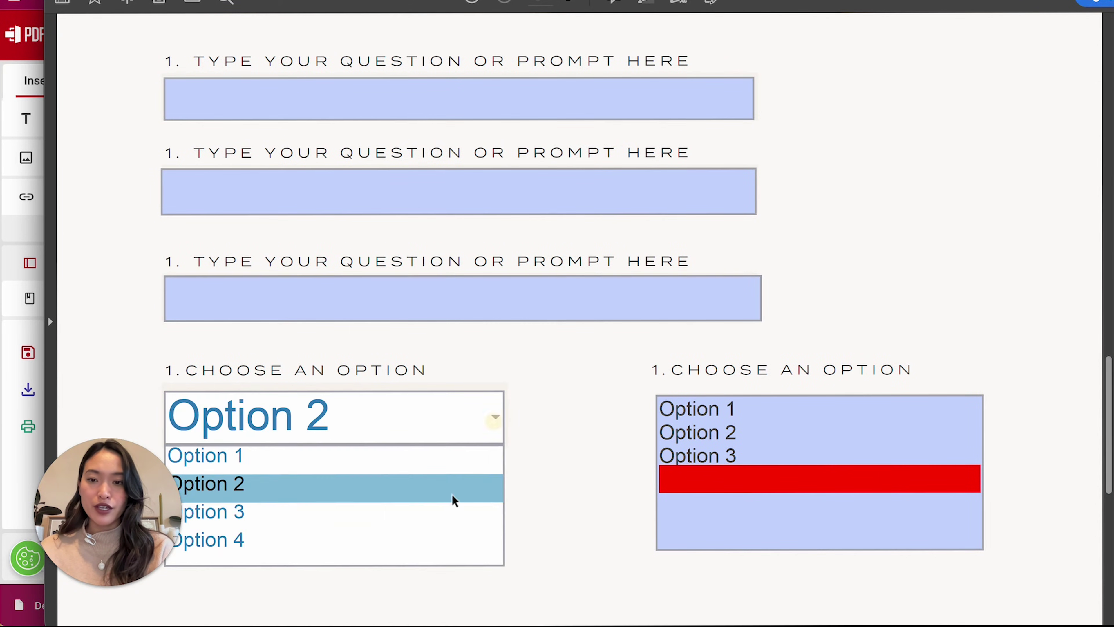
click(442, 511)
click(597, 453)
Step: Select Option 2 in the list box, then leave the field
click(821, 456)
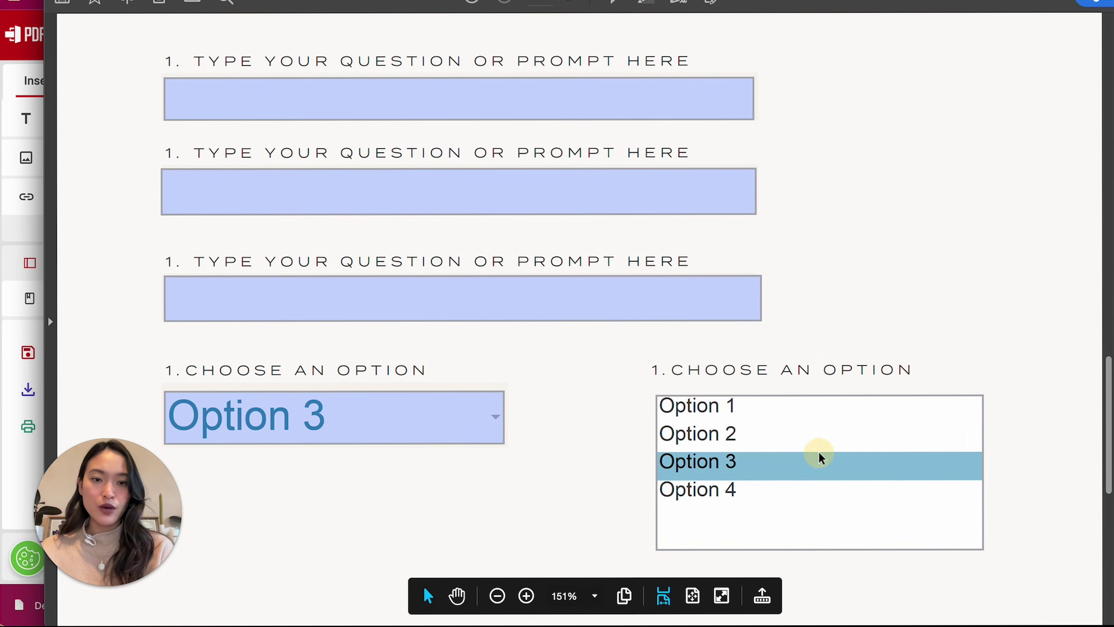
click(809, 445)
click(1007, 465)
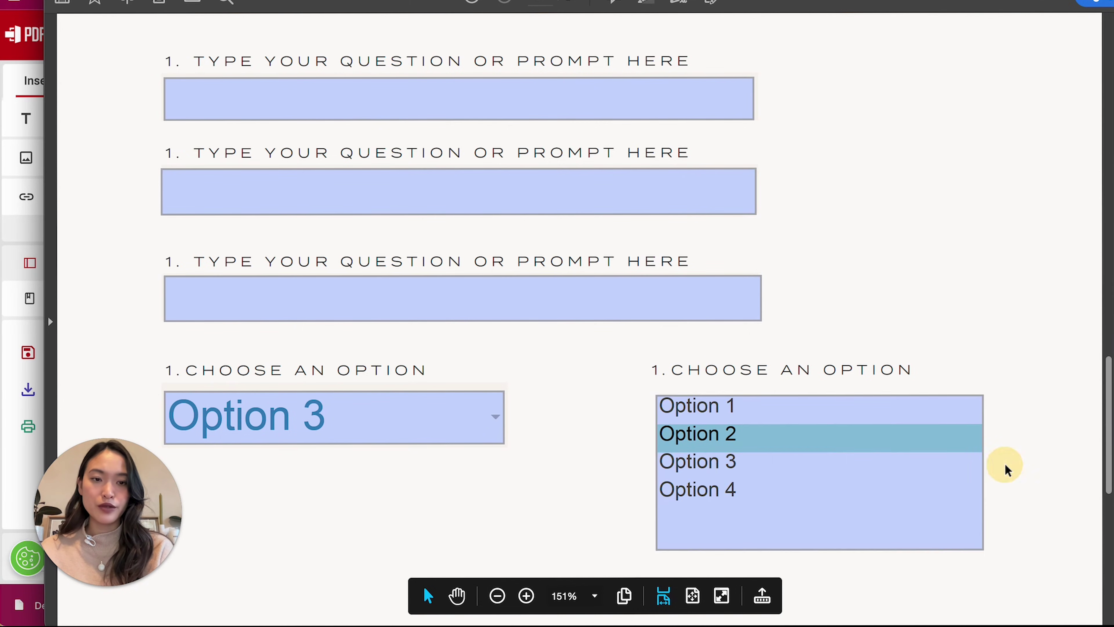
scroll(1005, 468, down, 5)
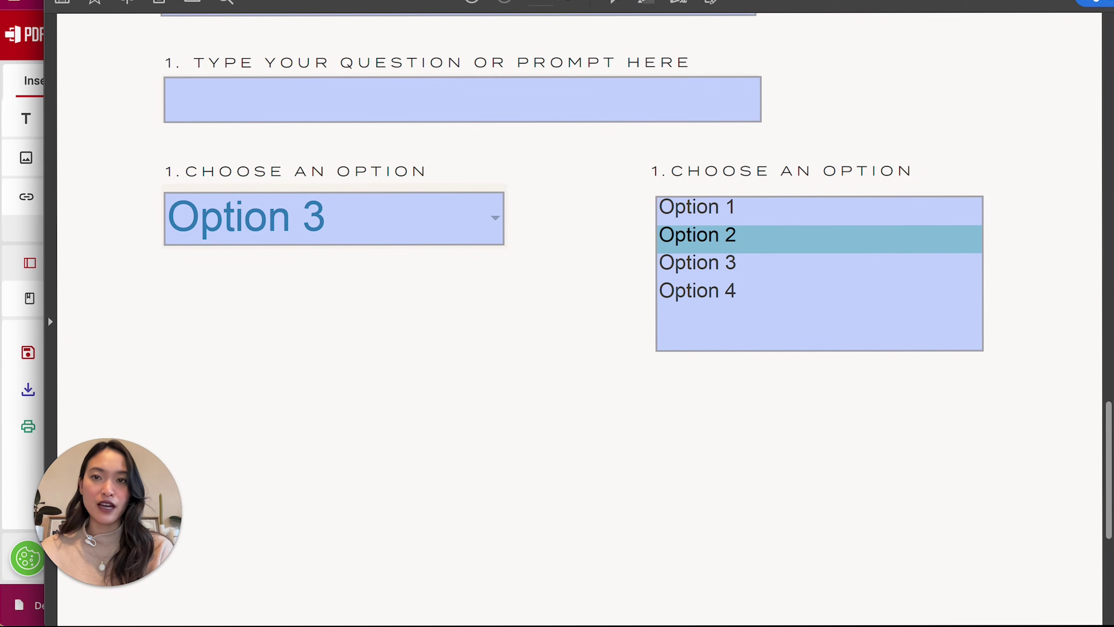
Step: In PDFescape, start a new form field and browse the available field types
click(50, 321)
click(167, 348)
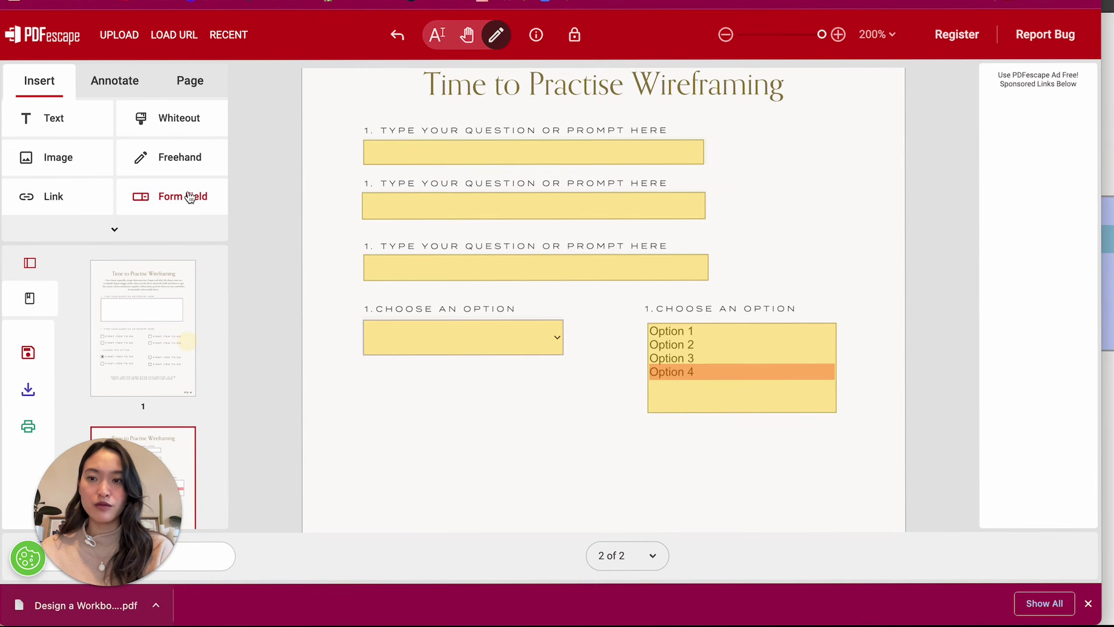
click(191, 196)
click(543, 293)
scroll(525, 406, down, 2)
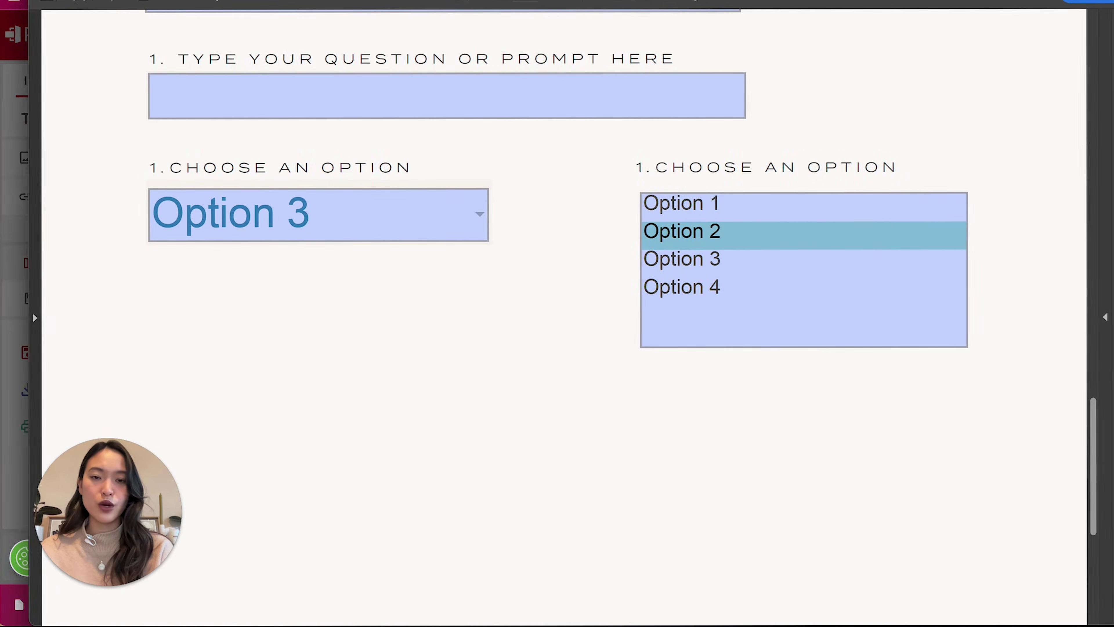
Step: Back in Acrobat, select list box Options 2, 3 and 4 in turn, then deselect it
click(730, 210)
click(731, 232)
click(732, 259)
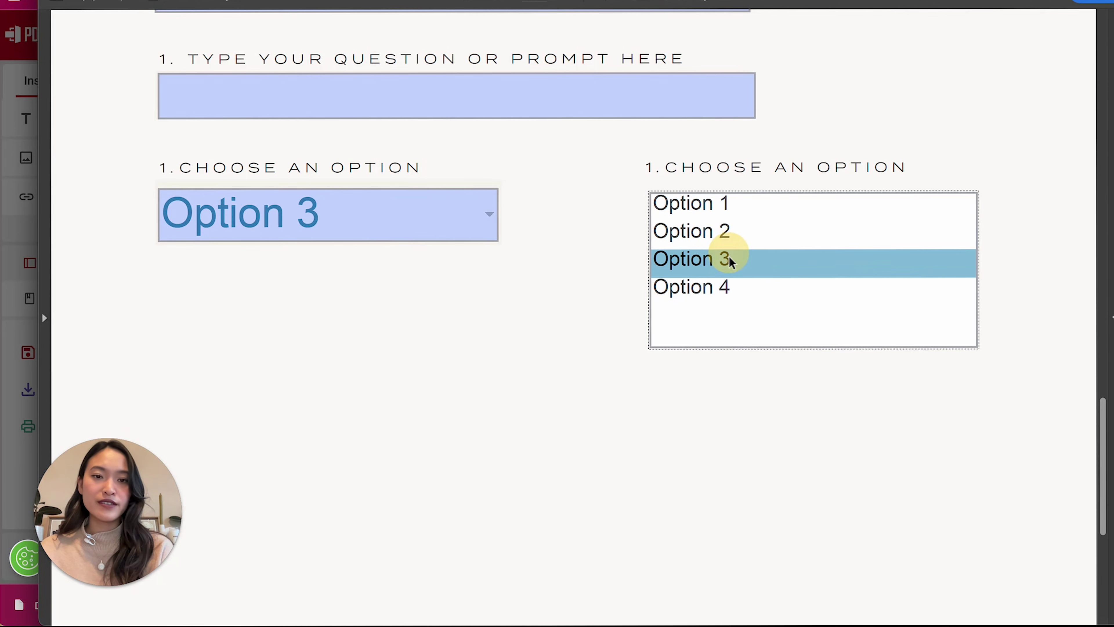
click(731, 286)
click(606, 332)
Step: Click into the page 1 multiline field holding 'Hello' and 'this is a multiline text!', then leave it
scroll(684, 466, up, 15)
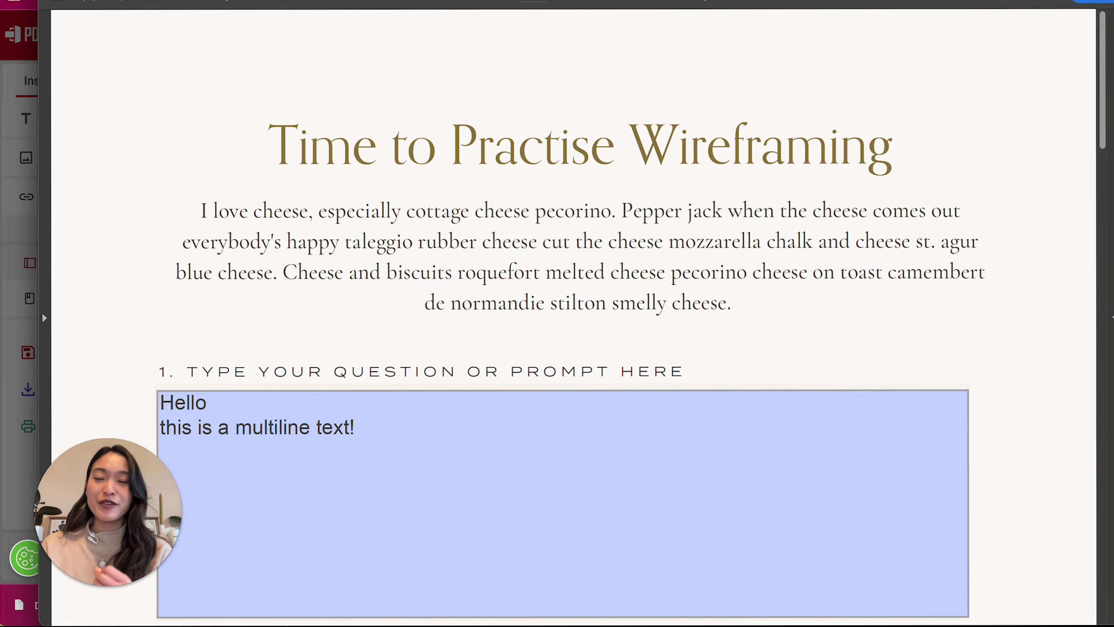
scroll(558, 333, down, 5)
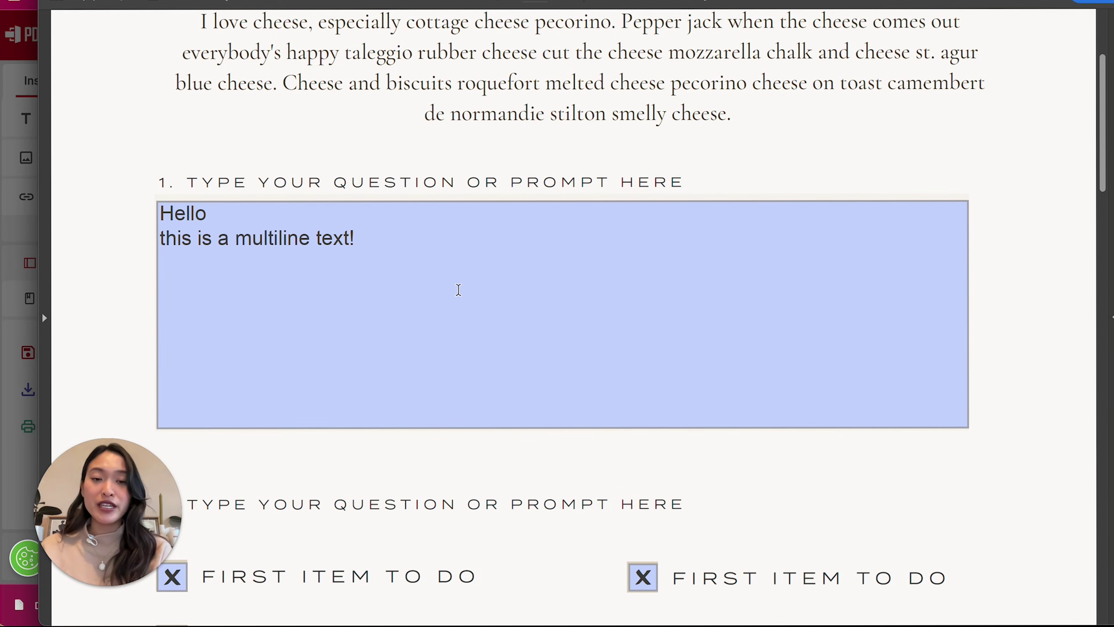
click(387, 280)
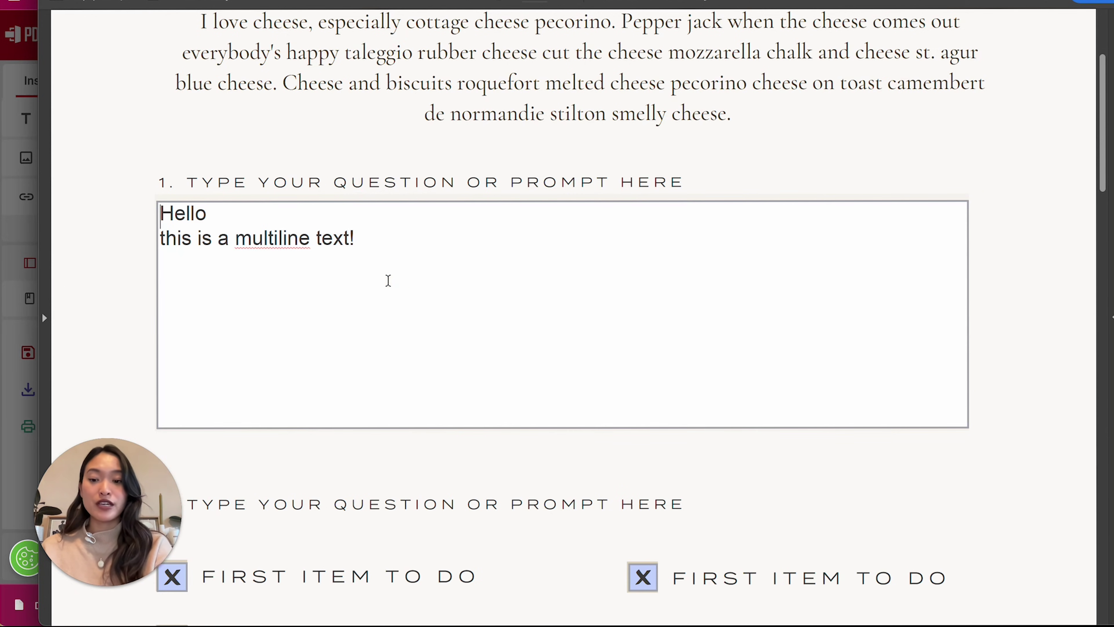
click(268, 108)
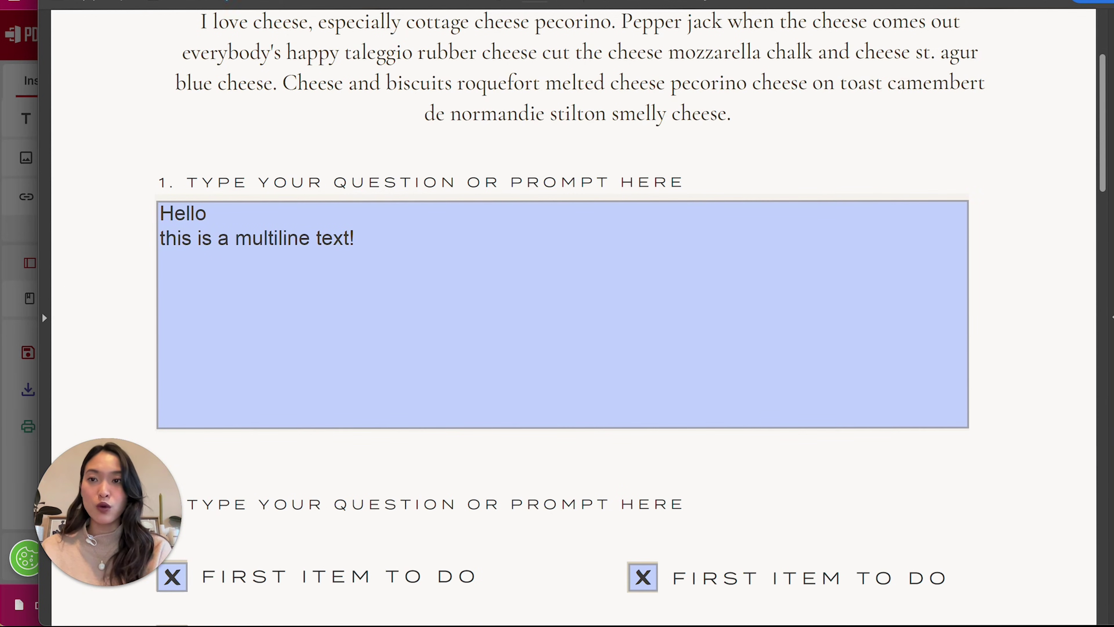
Step: Open and dismiss the File menu, then select both lines of the multiline text and clear the selection
click(137, 2)
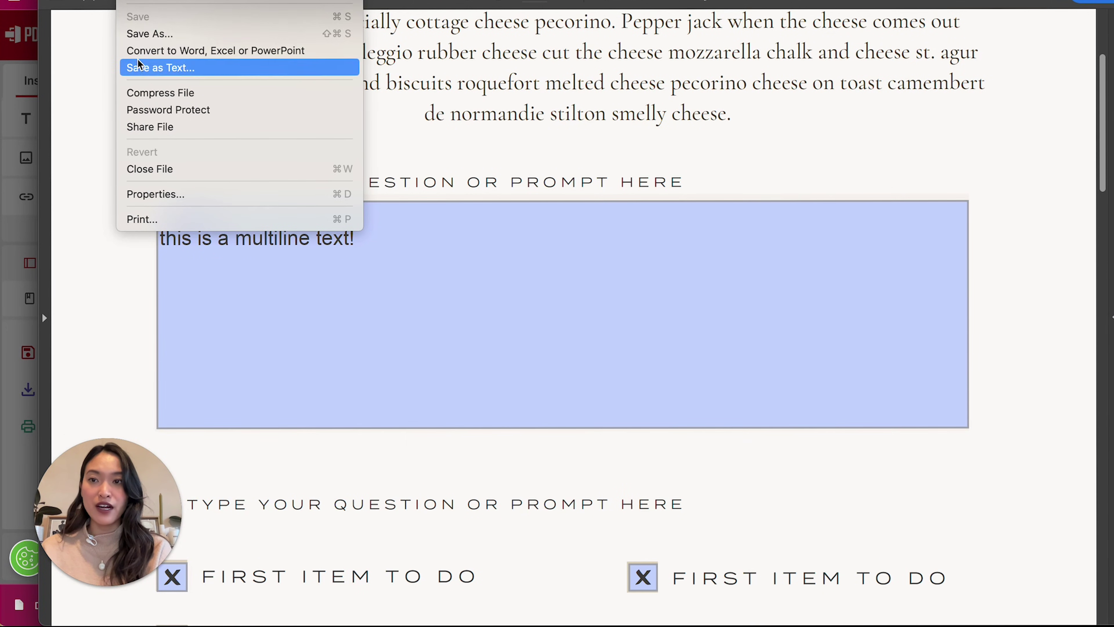
click(99, 134)
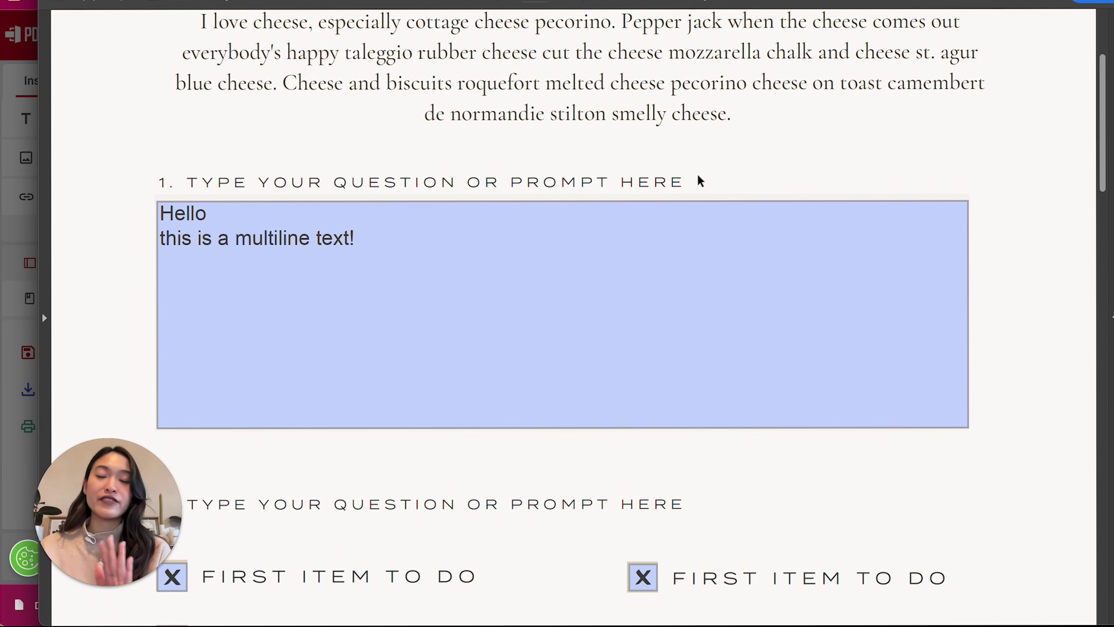
drag(456, 242, 149, 194)
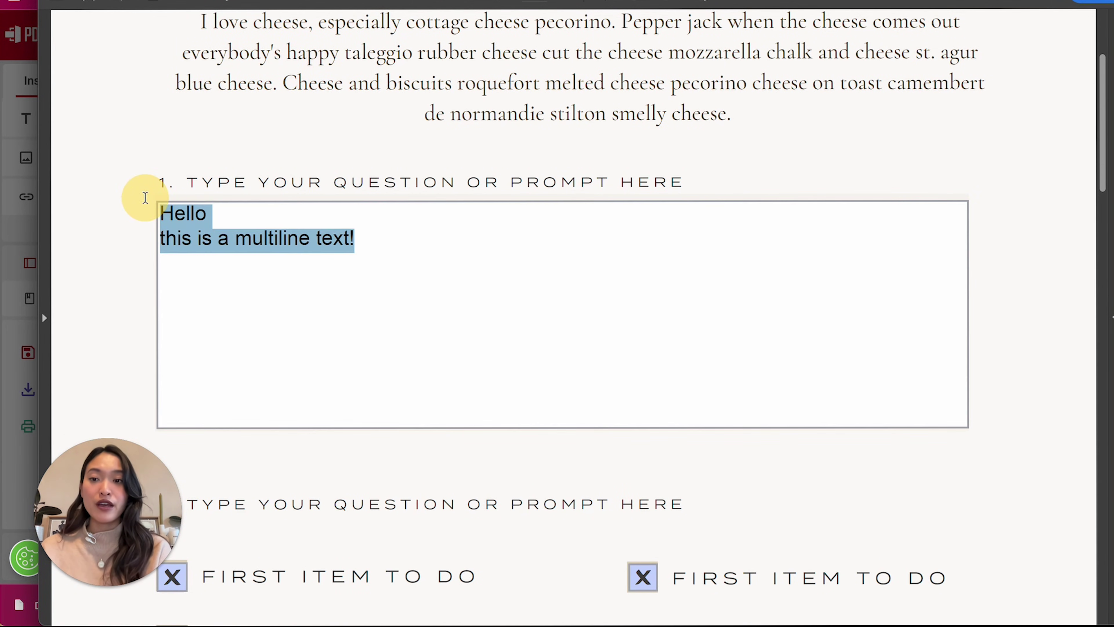
click(212, 232)
Step: Type 'slghesli' into page 2's second prompt field and commit it
scroll(570, 410, down, 6)
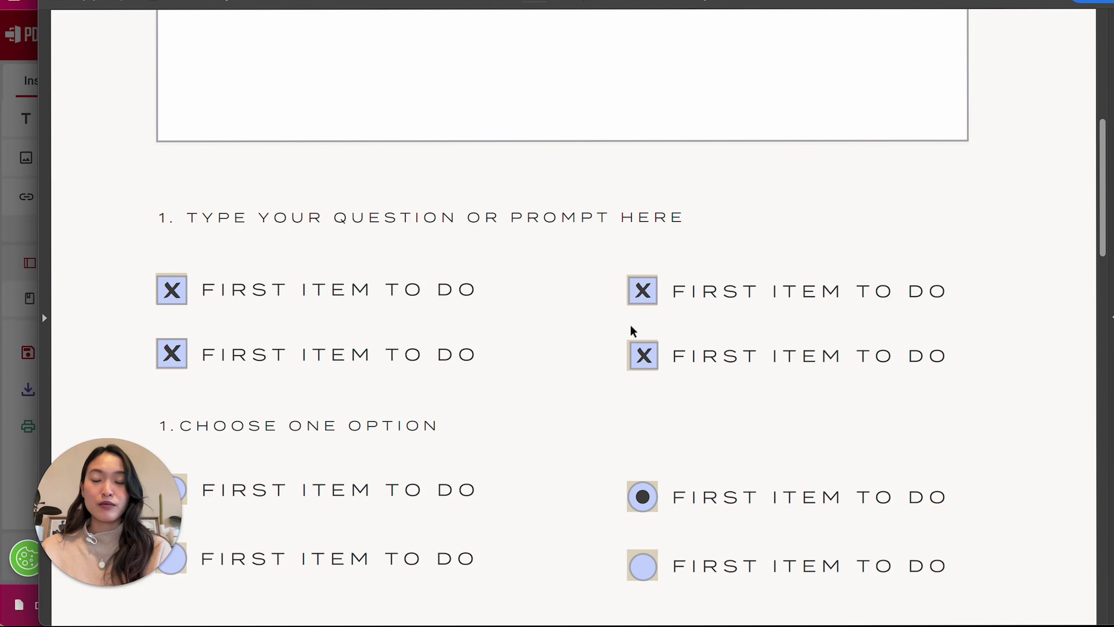
scroll(633, 331, down, 20)
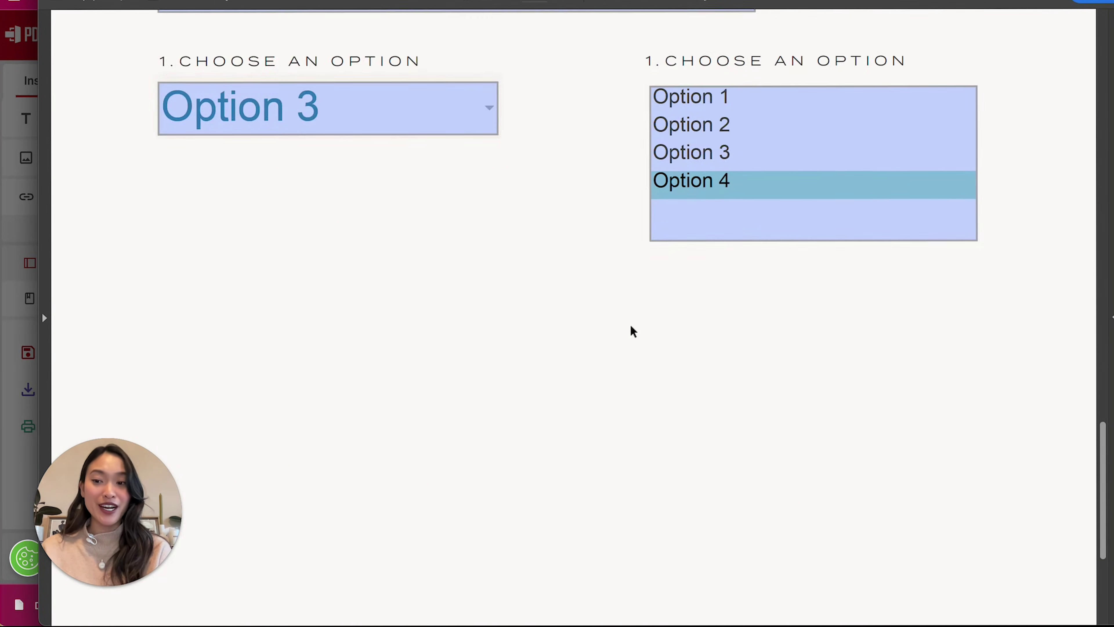
scroll(632, 329, up, 10)
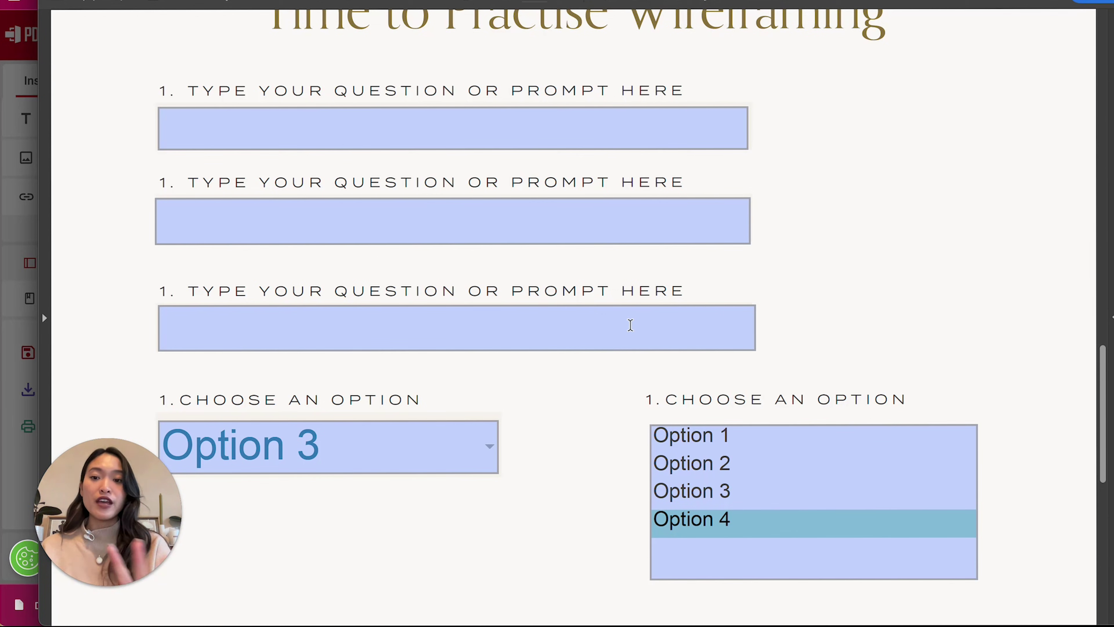
click(500, 217)
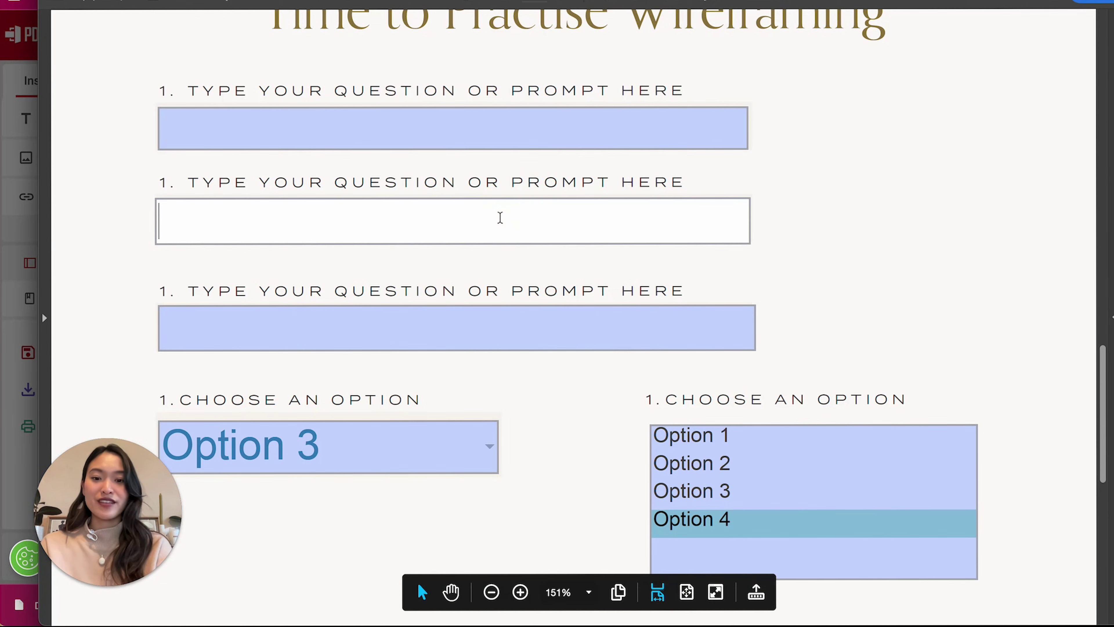
text(slghesli)
click(443, 139)
click(938, 219)
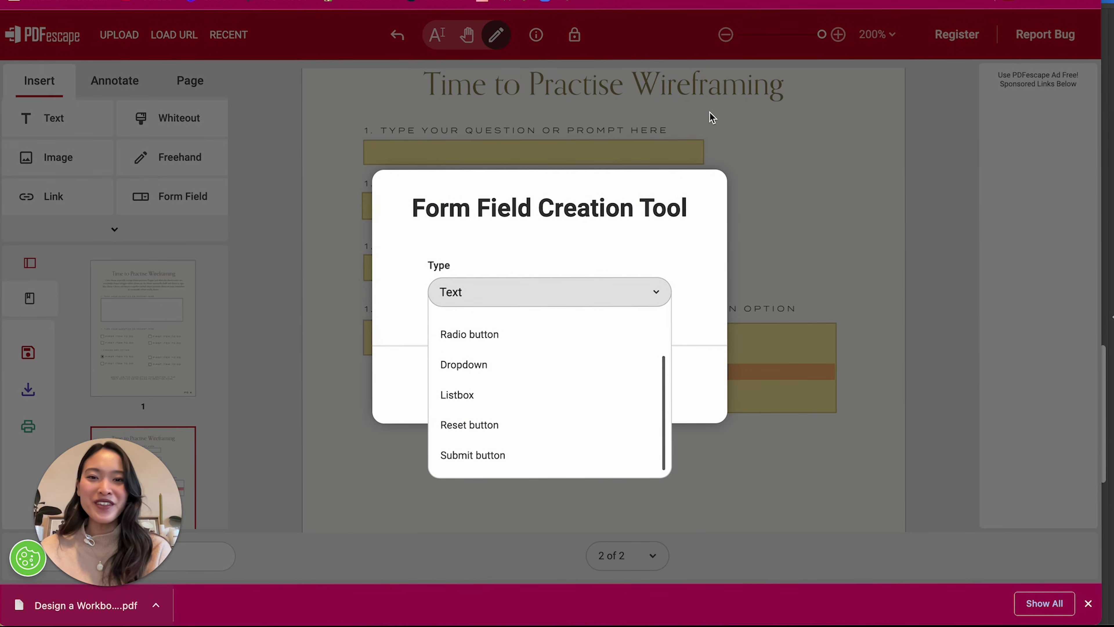
Step: Leave the field type on Text, cancel the Form Field Creation Tool, and return to page 1
click(806, 191)
click(605, 383)
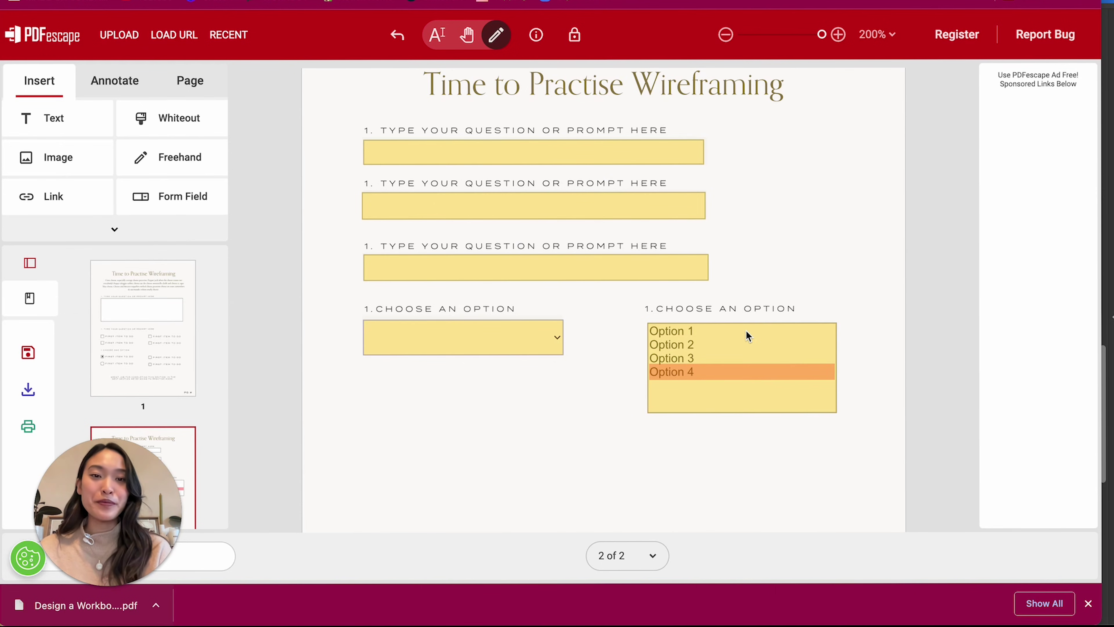
scroll(747, 331, up, 8)
scroll(746, 331, up, 10)
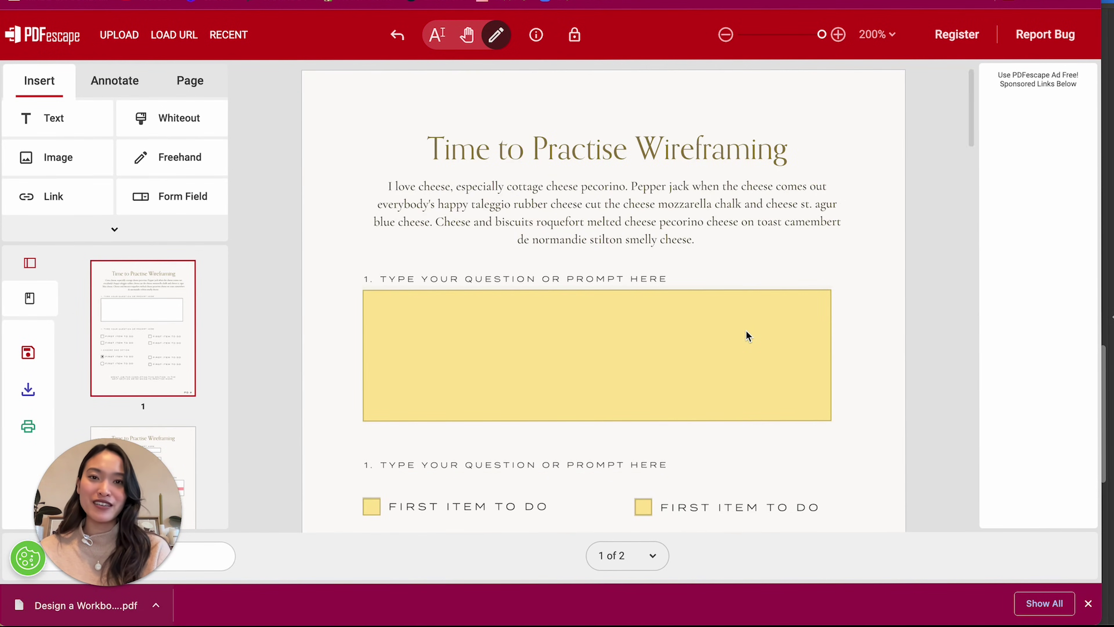